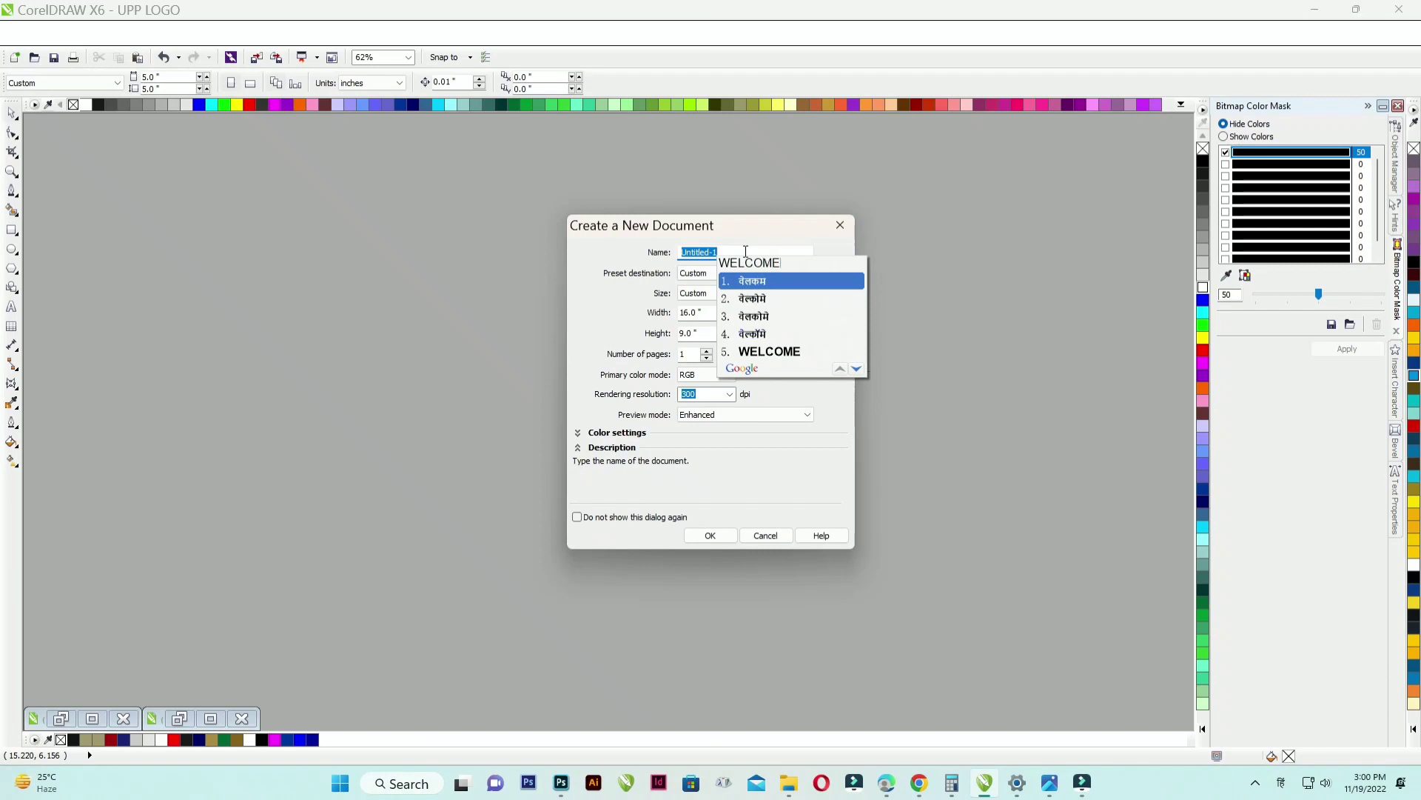
- Create the new 16 × 9 inch document named वेलकम, maximized in the workspace with the Bitmap Color Mask docker collapsed
key(space)
click(722, 536)
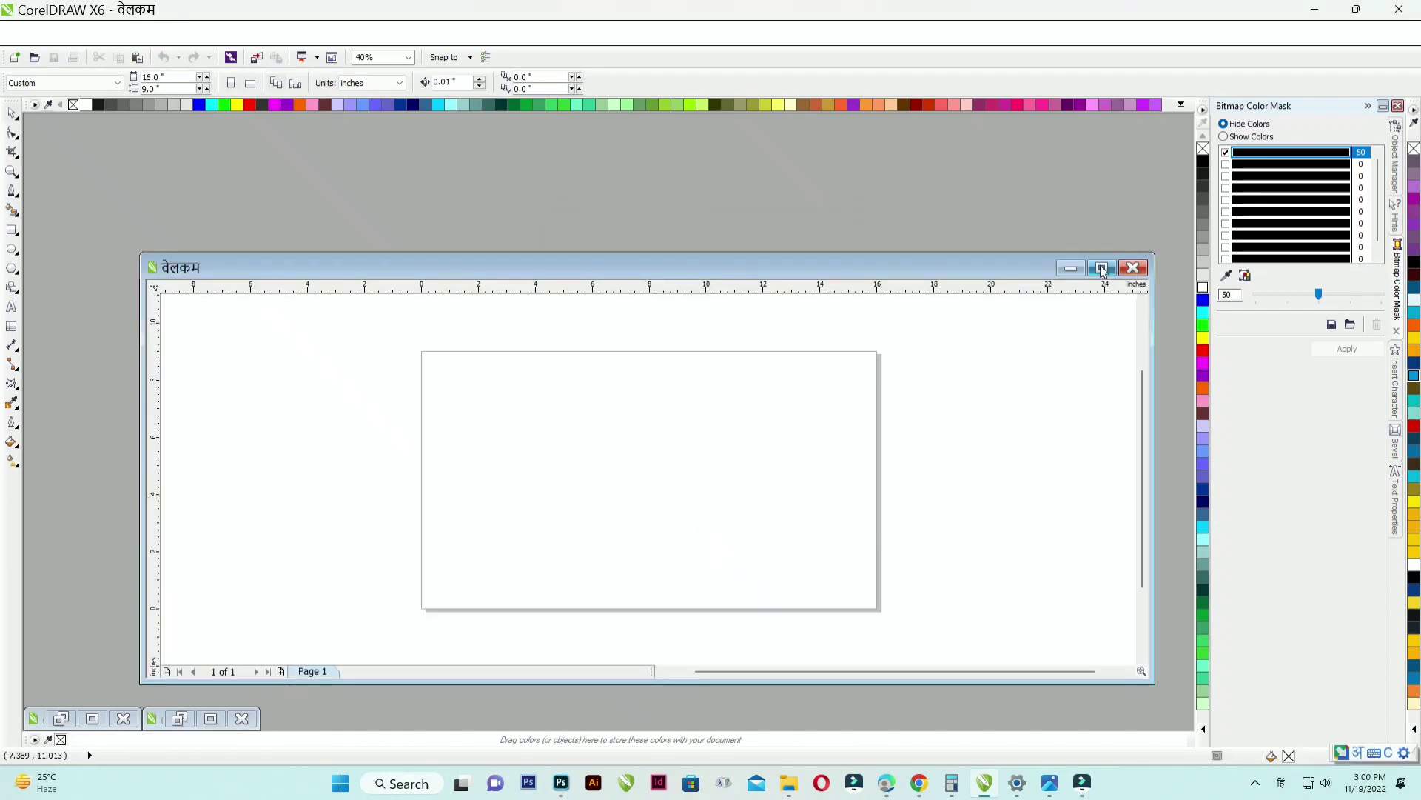
click(1102, 267)
click(1385, 102)
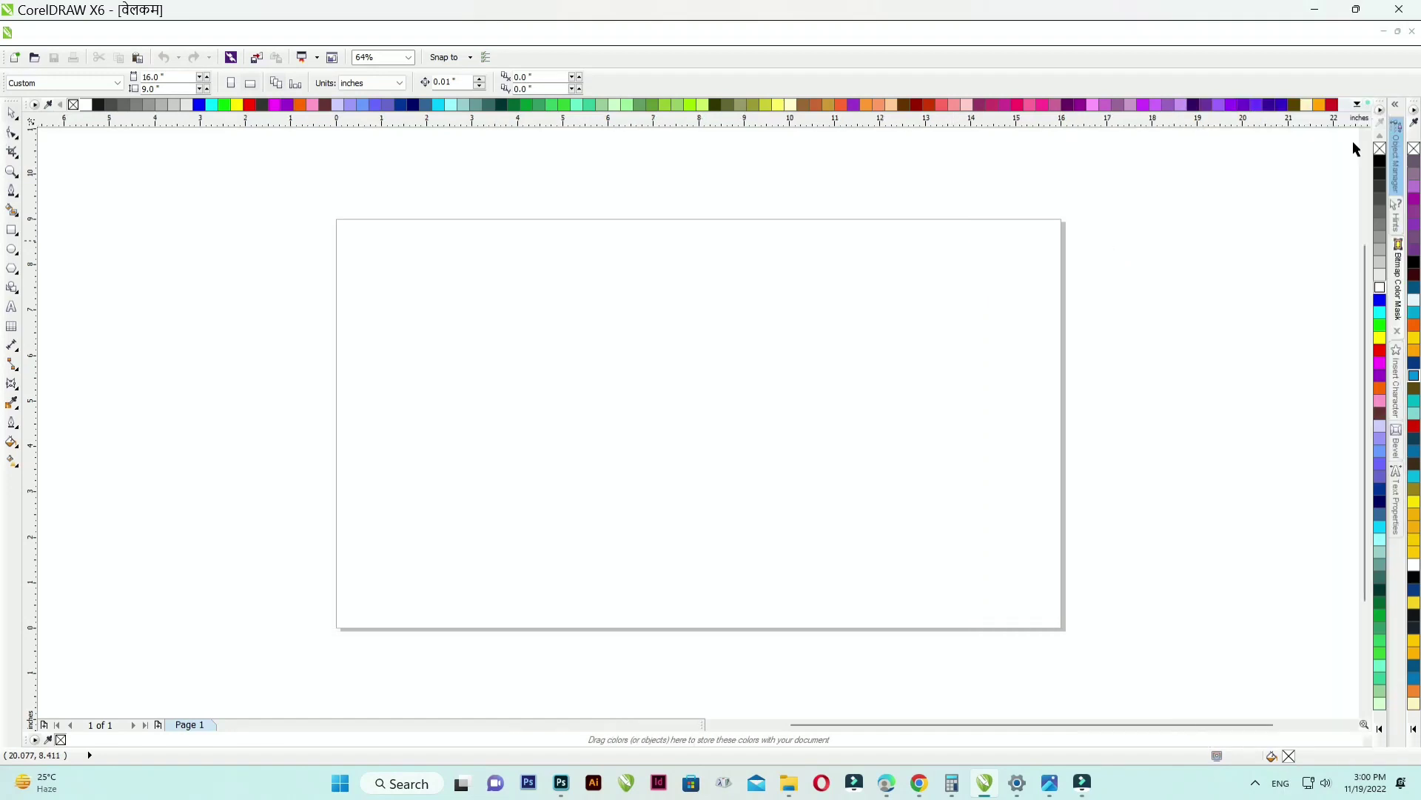
- Add a rectangle covering the whole page, filled with black and without an outline
double_click(12, 234)
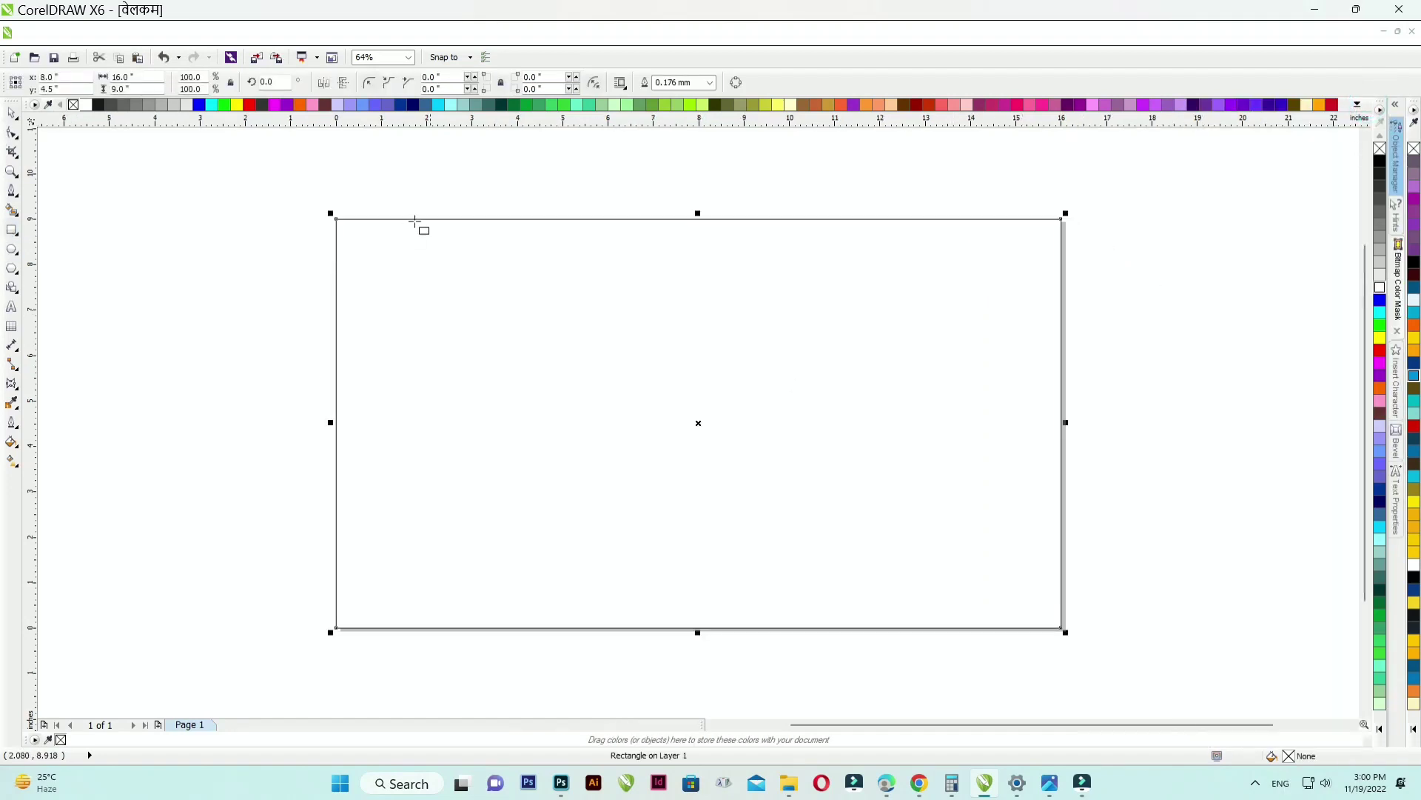
click(336, 218)
key(F4)
click(403, 241)
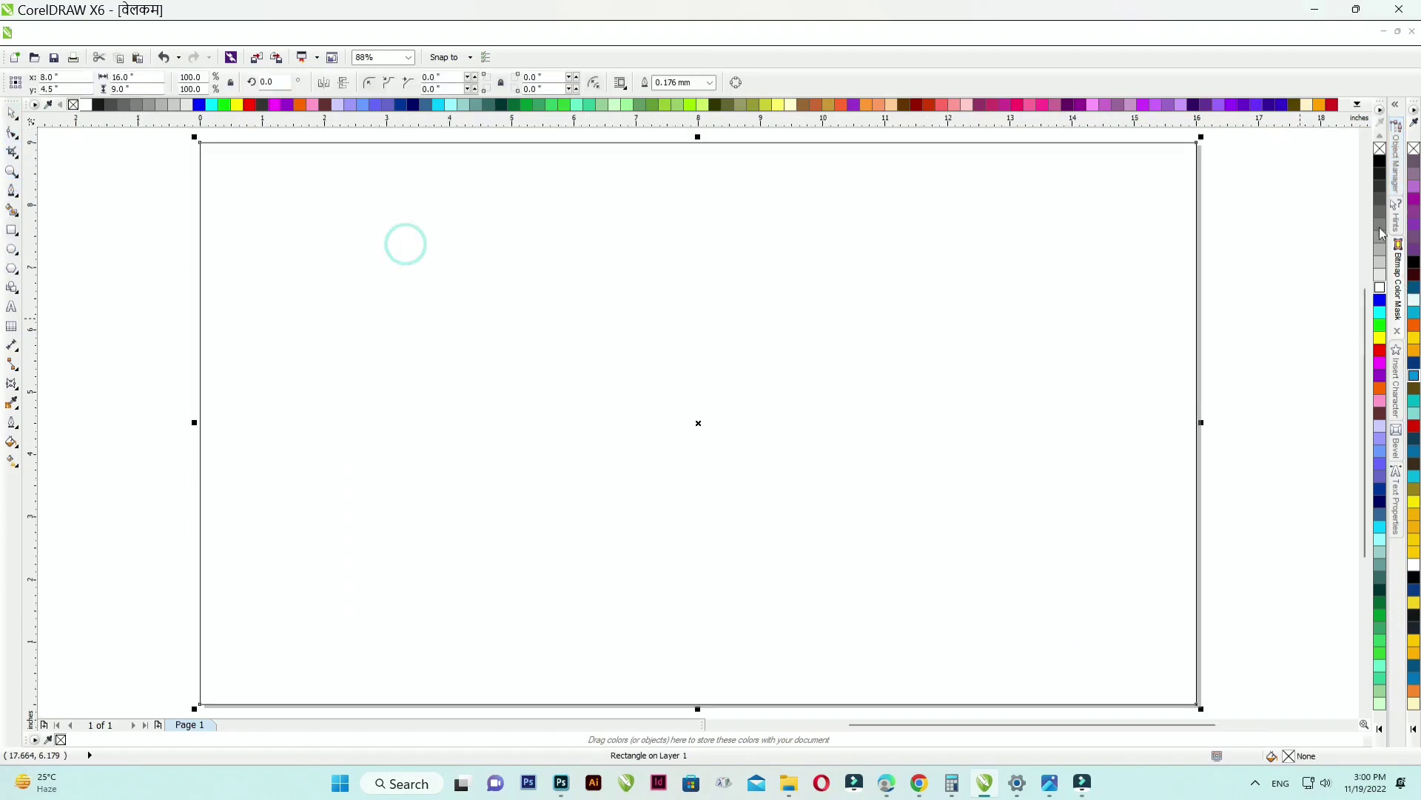
click(1382, 163)
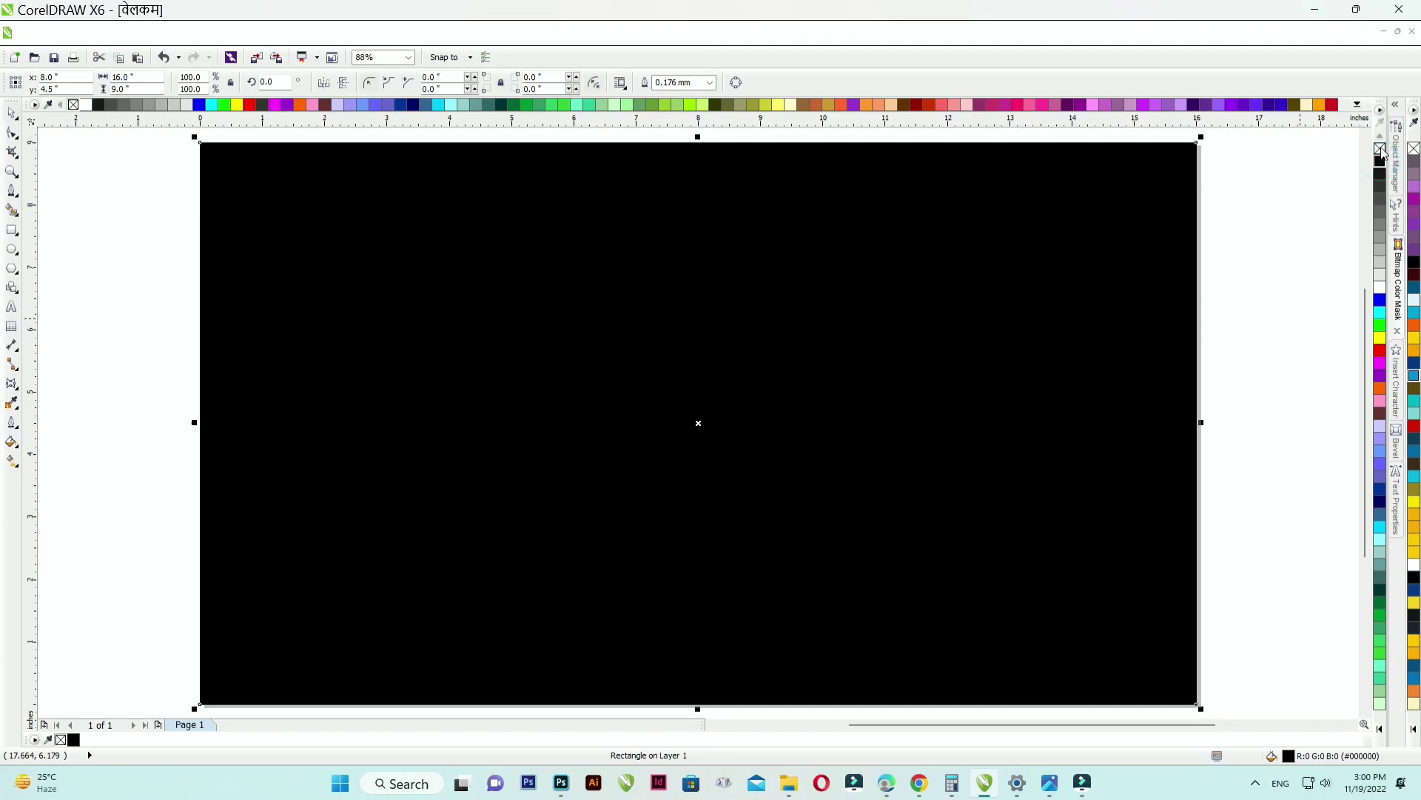
right_click(1381, 151)
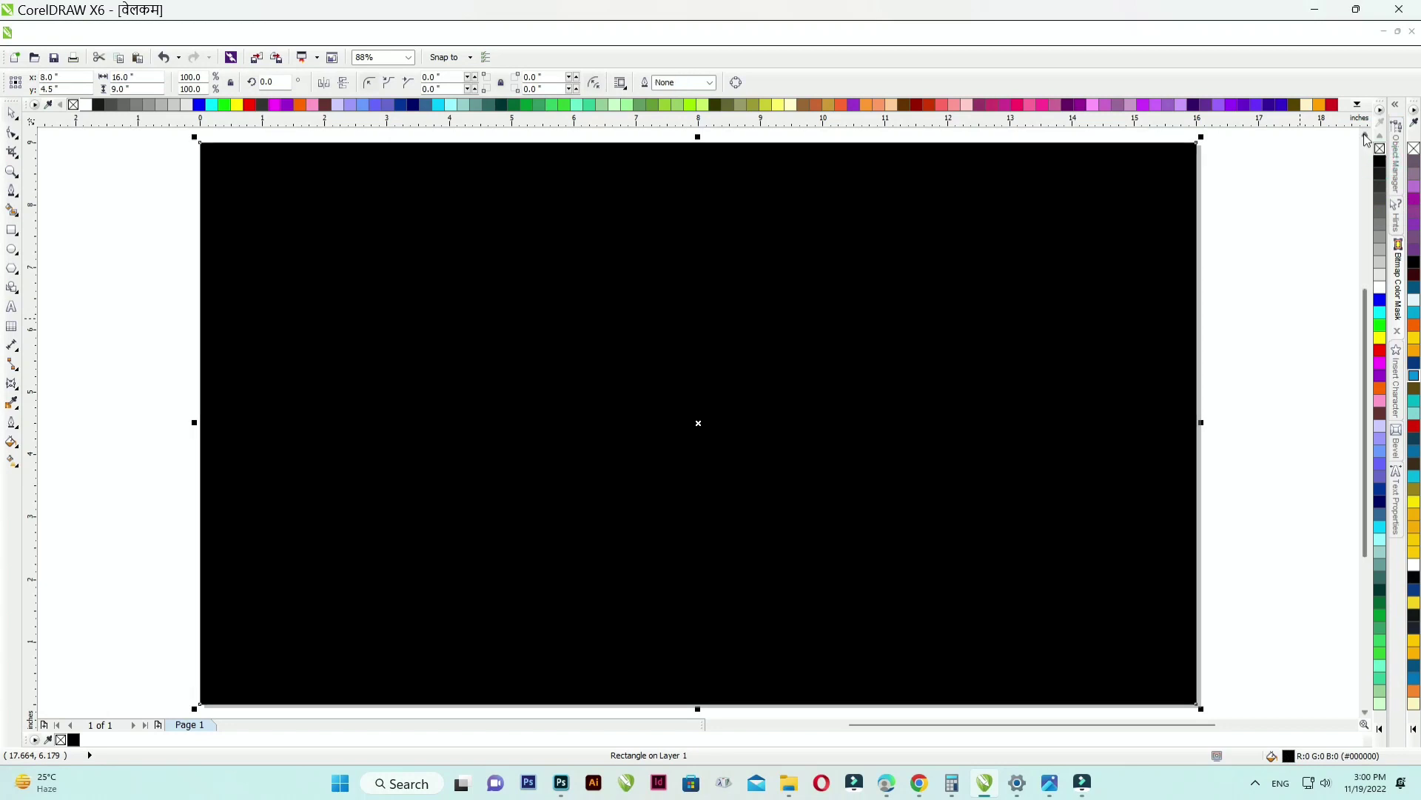
click(1285, 248)
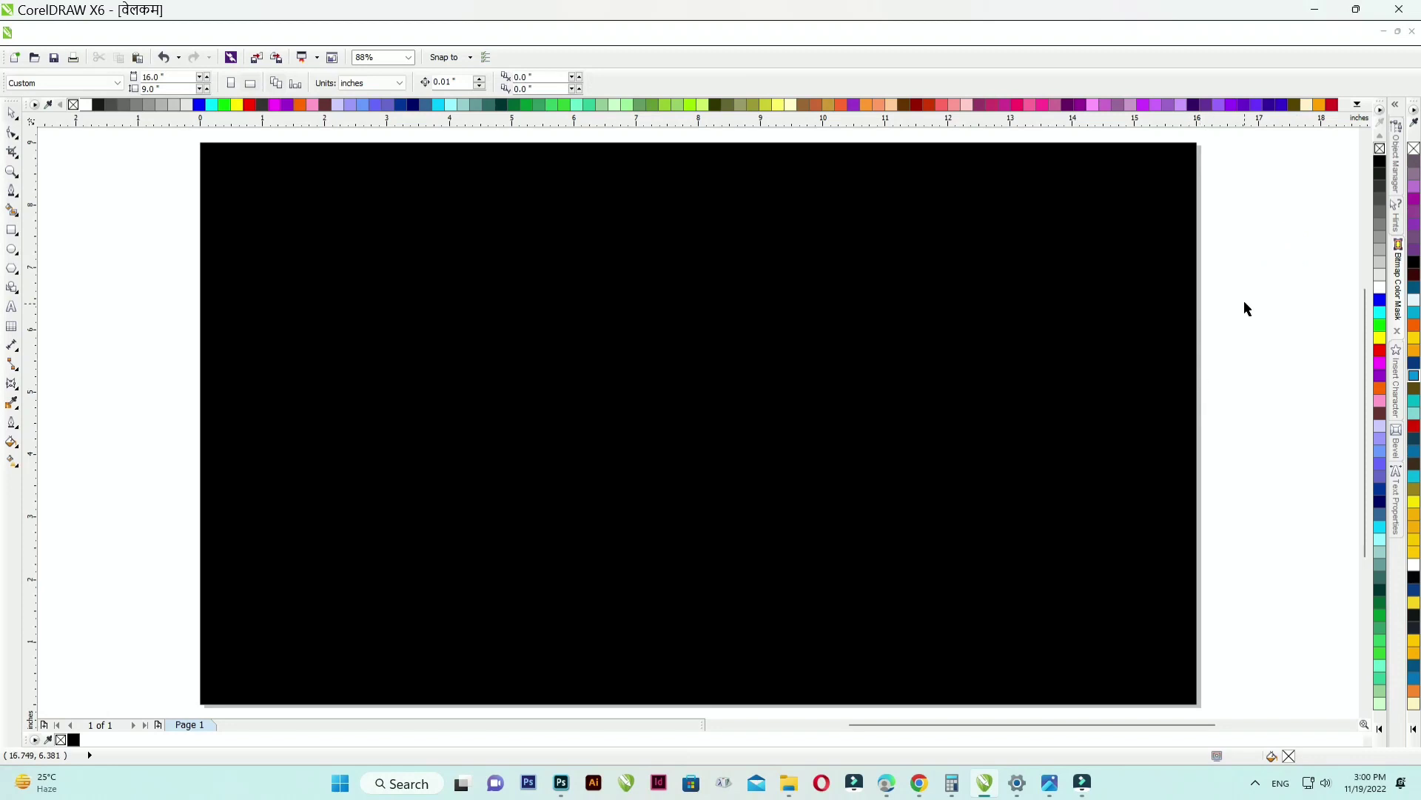
- Add the artistic text WELCOME in white at 100 pt on the black background
key(F8)
click(440, 407)
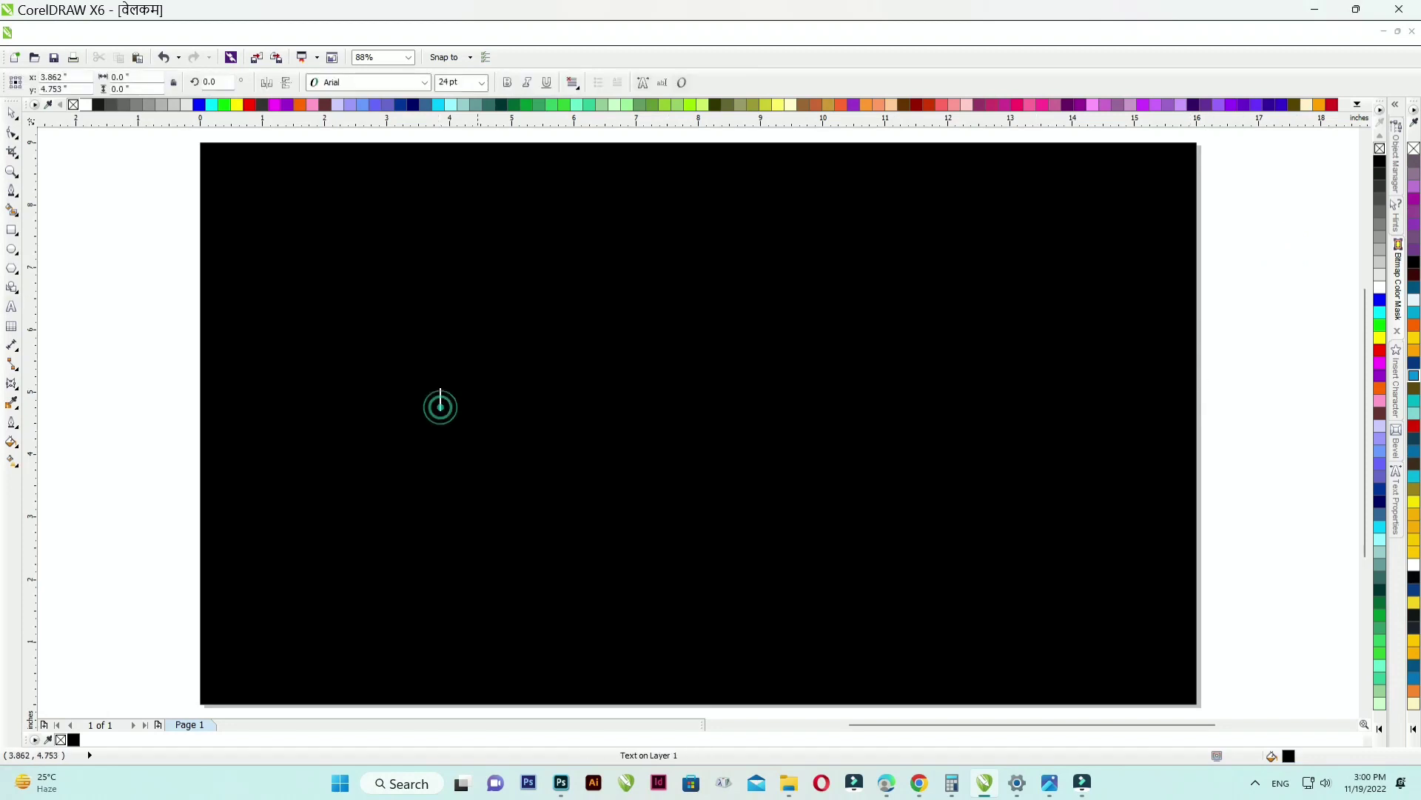
click(1381, 288)
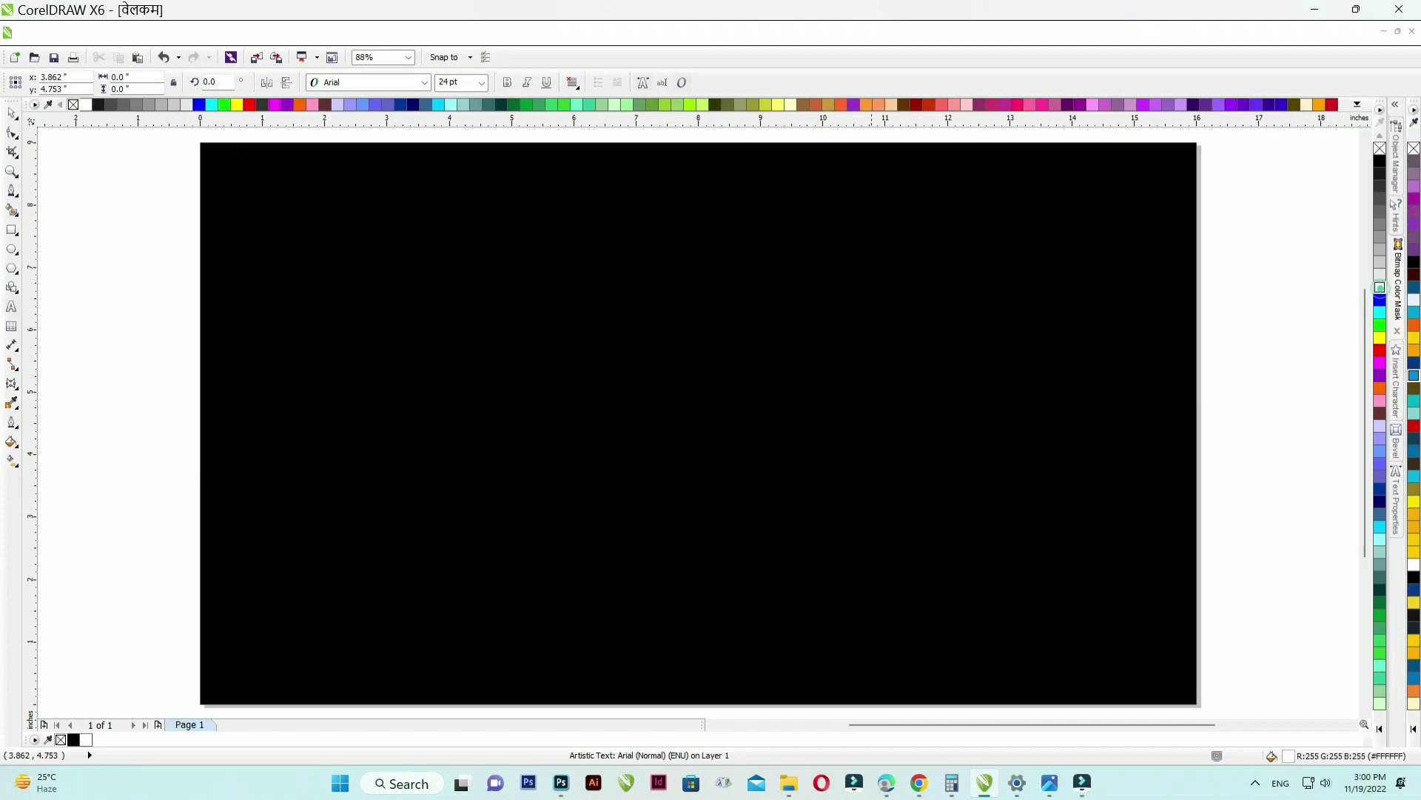
click(446, 83)
text(WE)
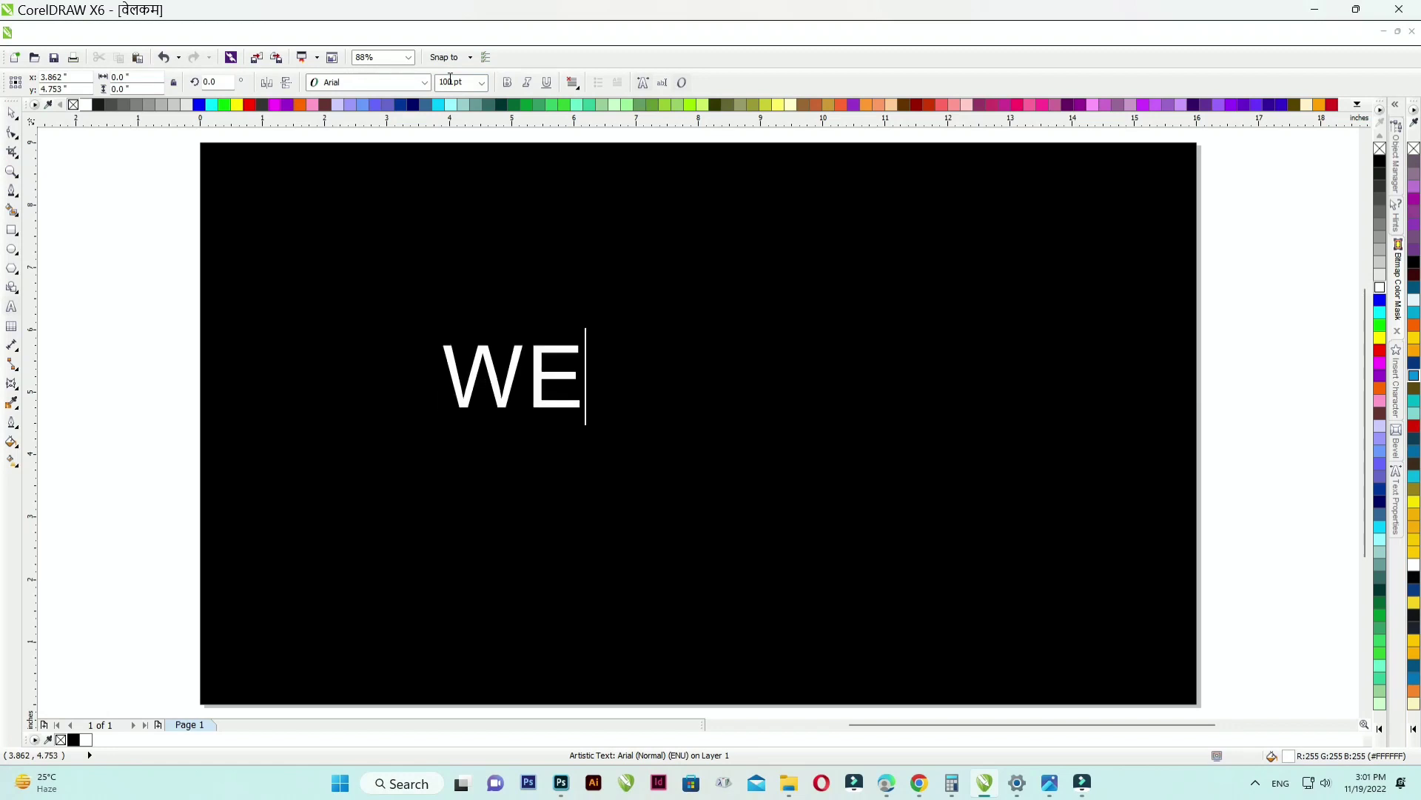
text(LCOME)
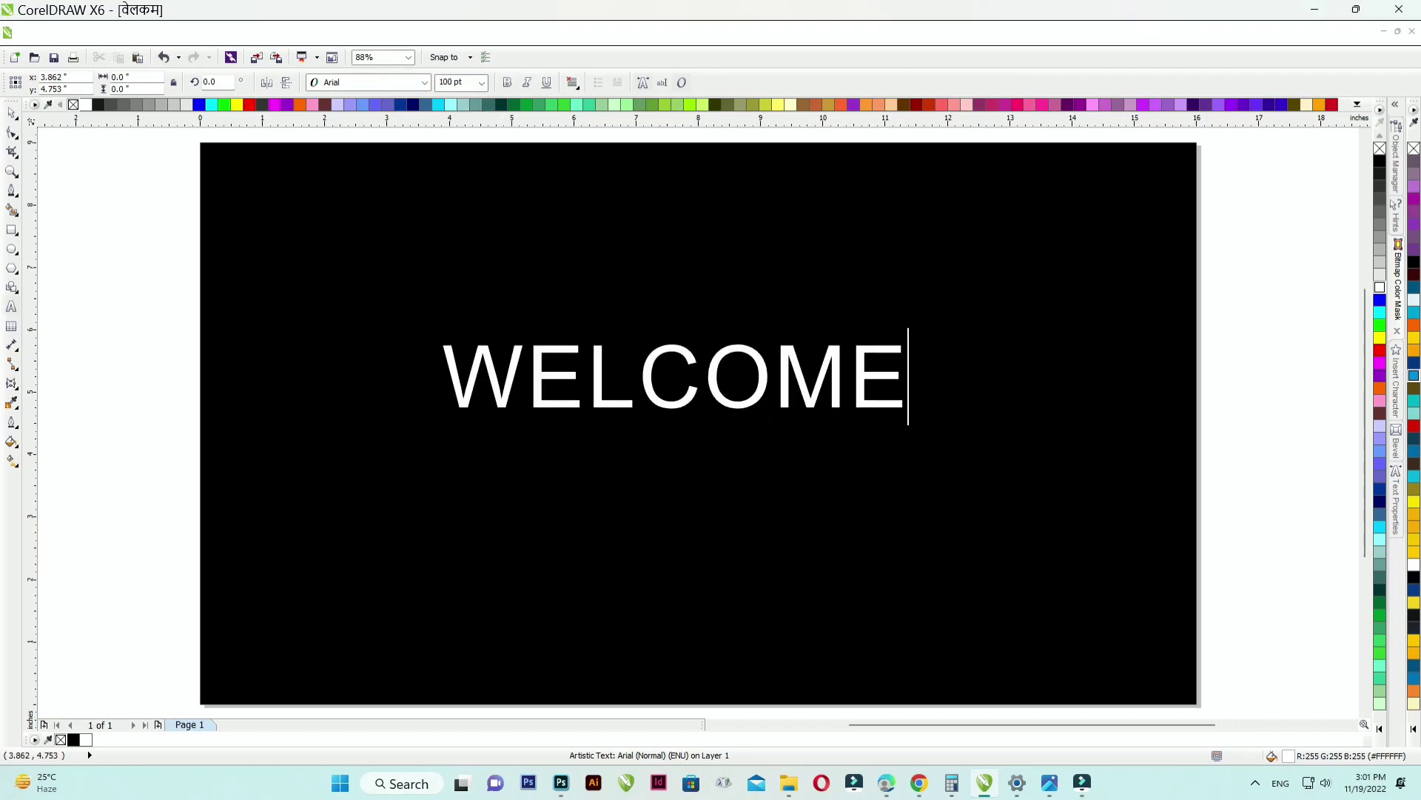
- Change WELCOME to the League Spartan font, enlarge it to about 14.5 inches wide and center it on the page
click(11, 112)
key(p)
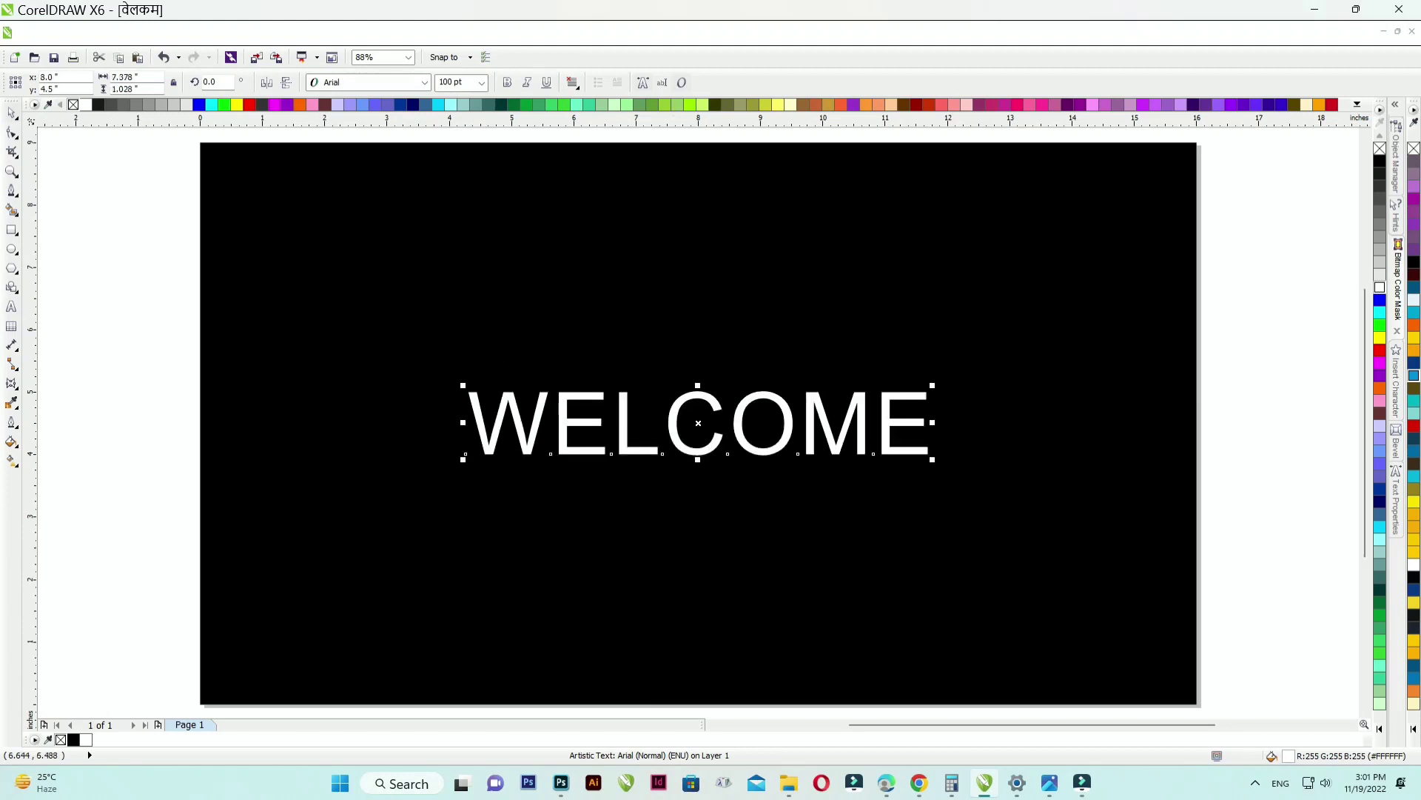
click(365, 86)
click(365, 140)
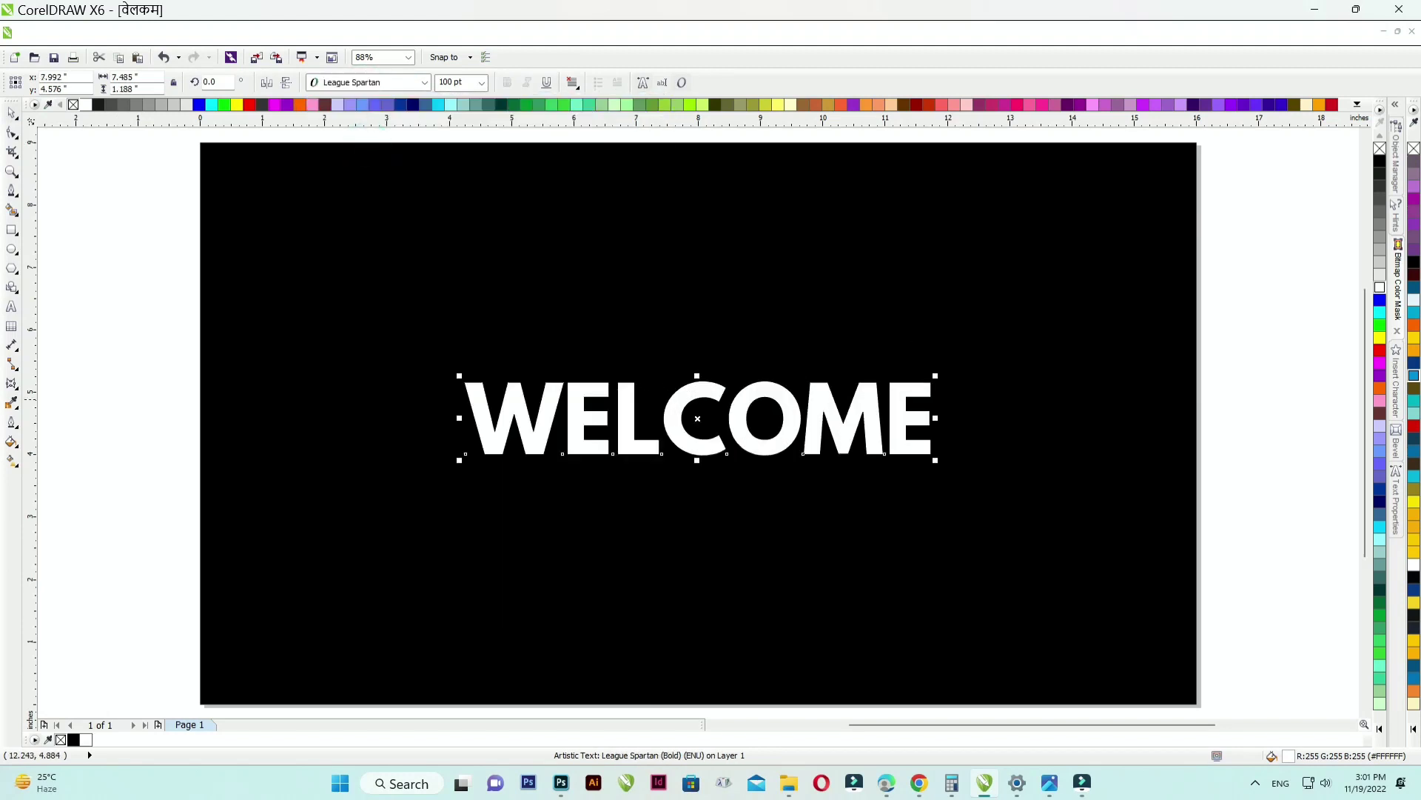
drag(937, 377, 1131, 286)
key(p)
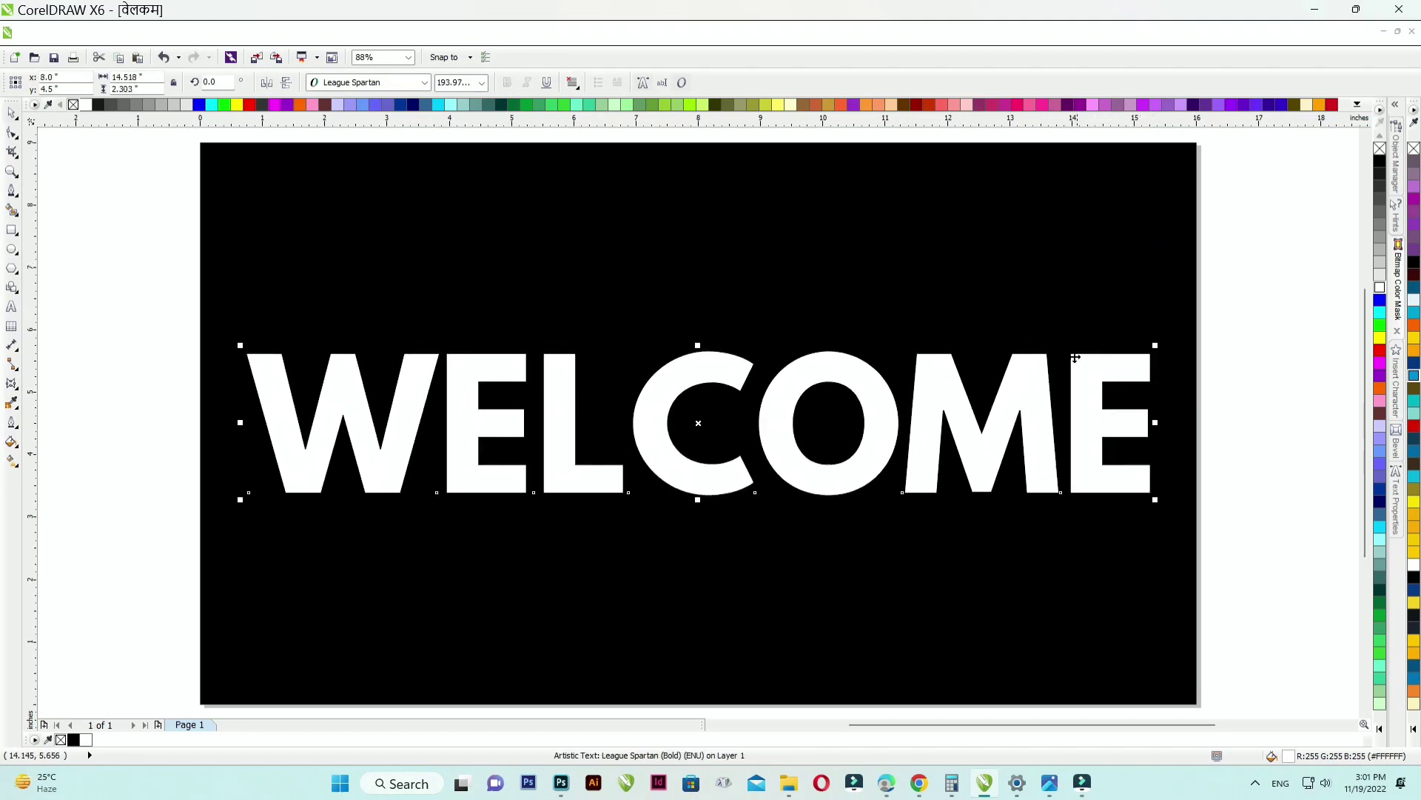
- Apply a vertical linear interactive fill to WELCOME, with blue at both ends and the start just above the letters
click(12, 460)
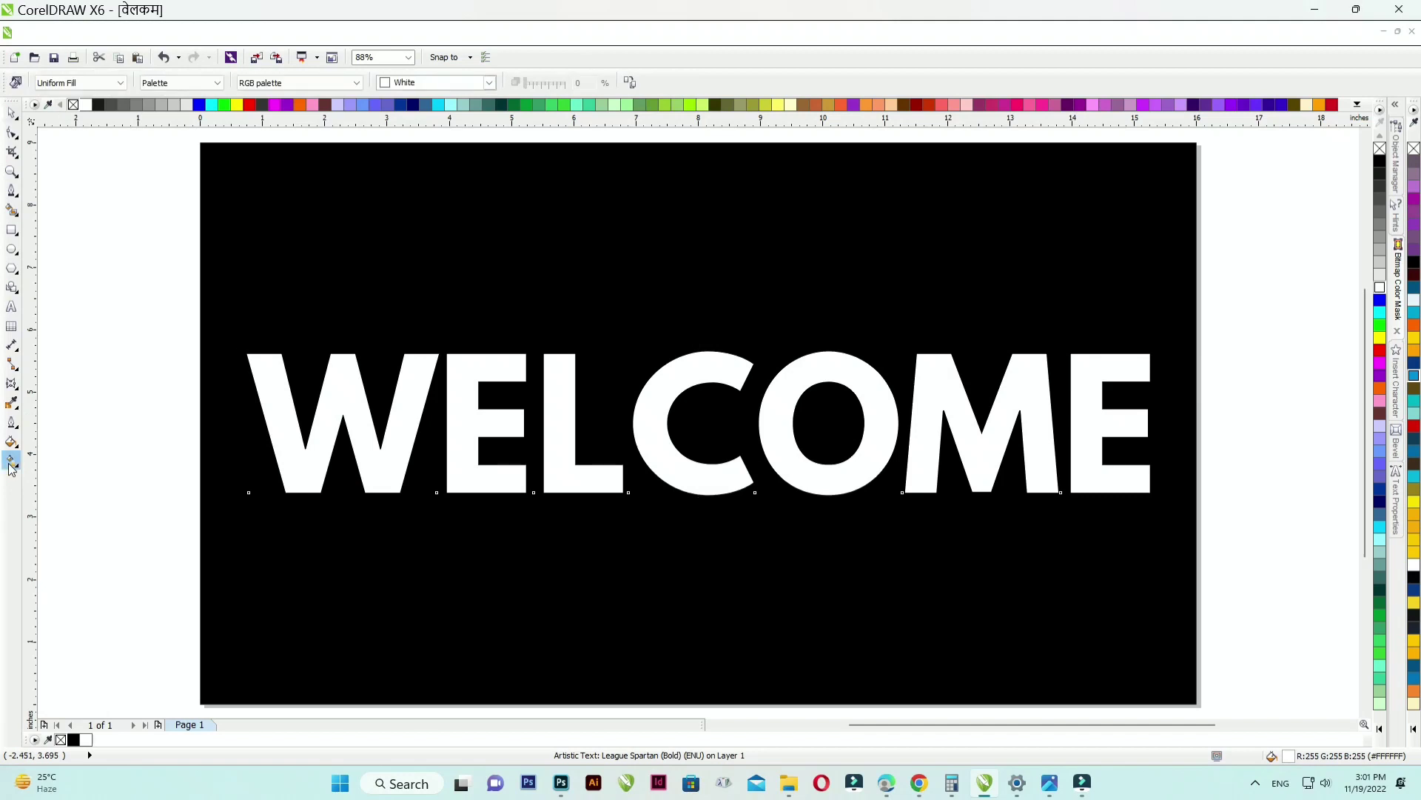
click(37, 474)
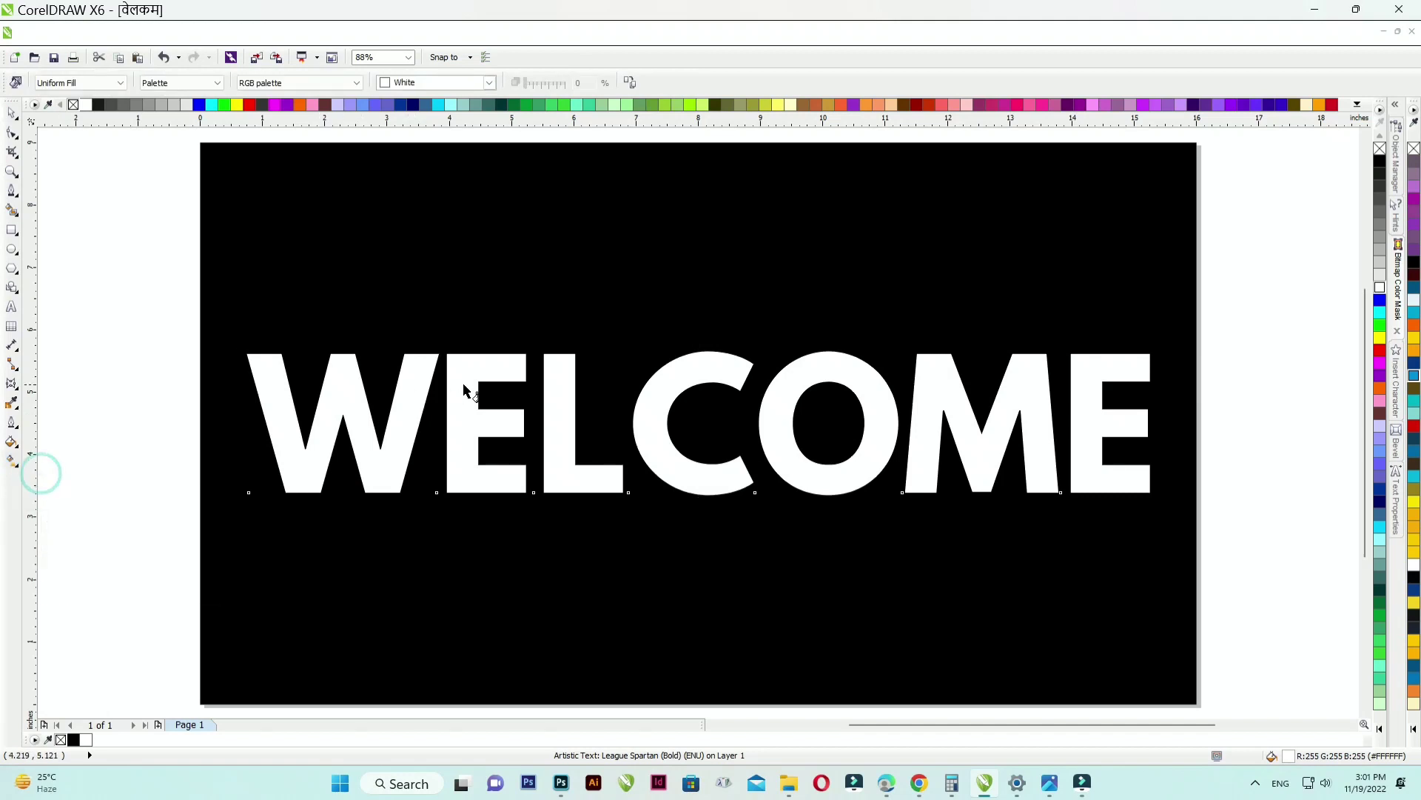
drag(473, 379, 474, 478)
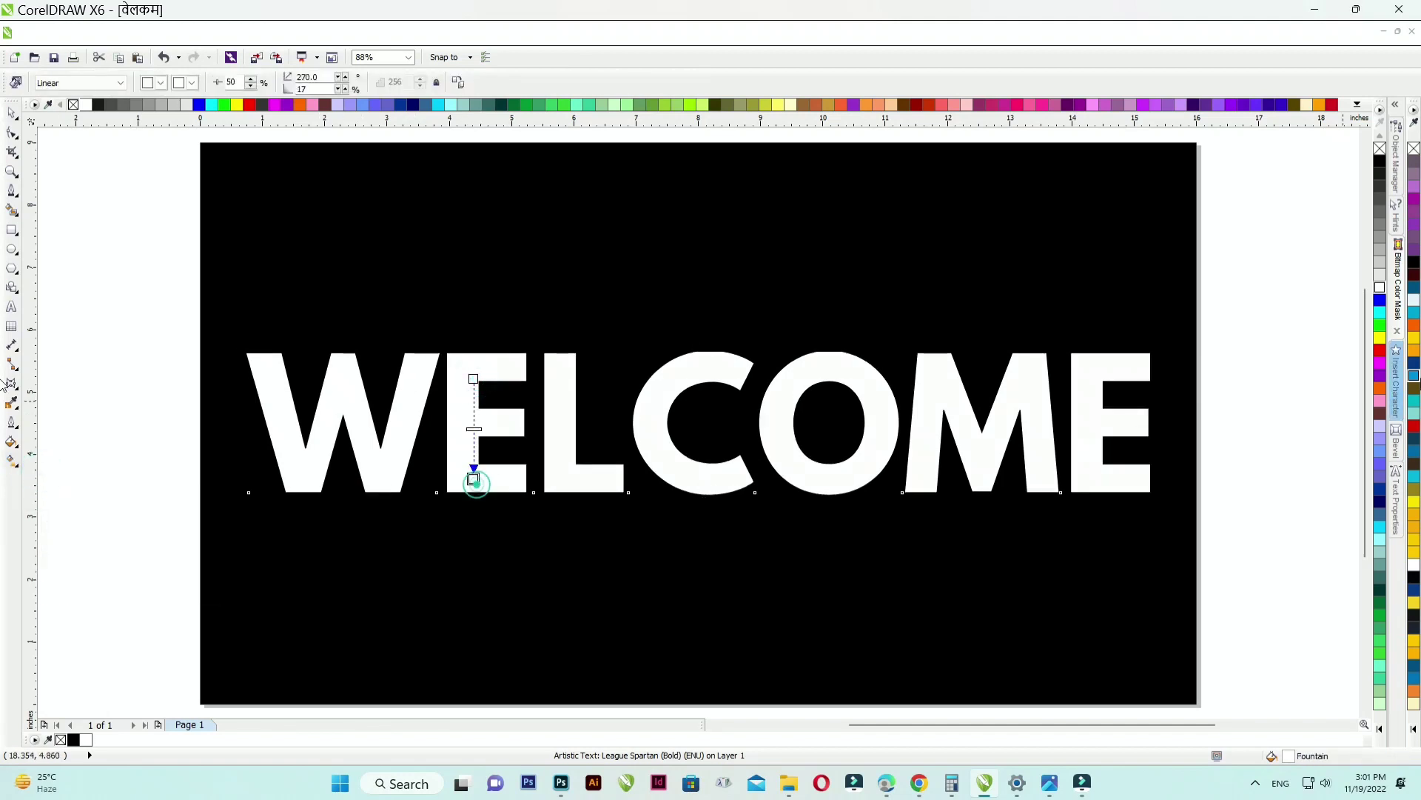
click(1380, 300)
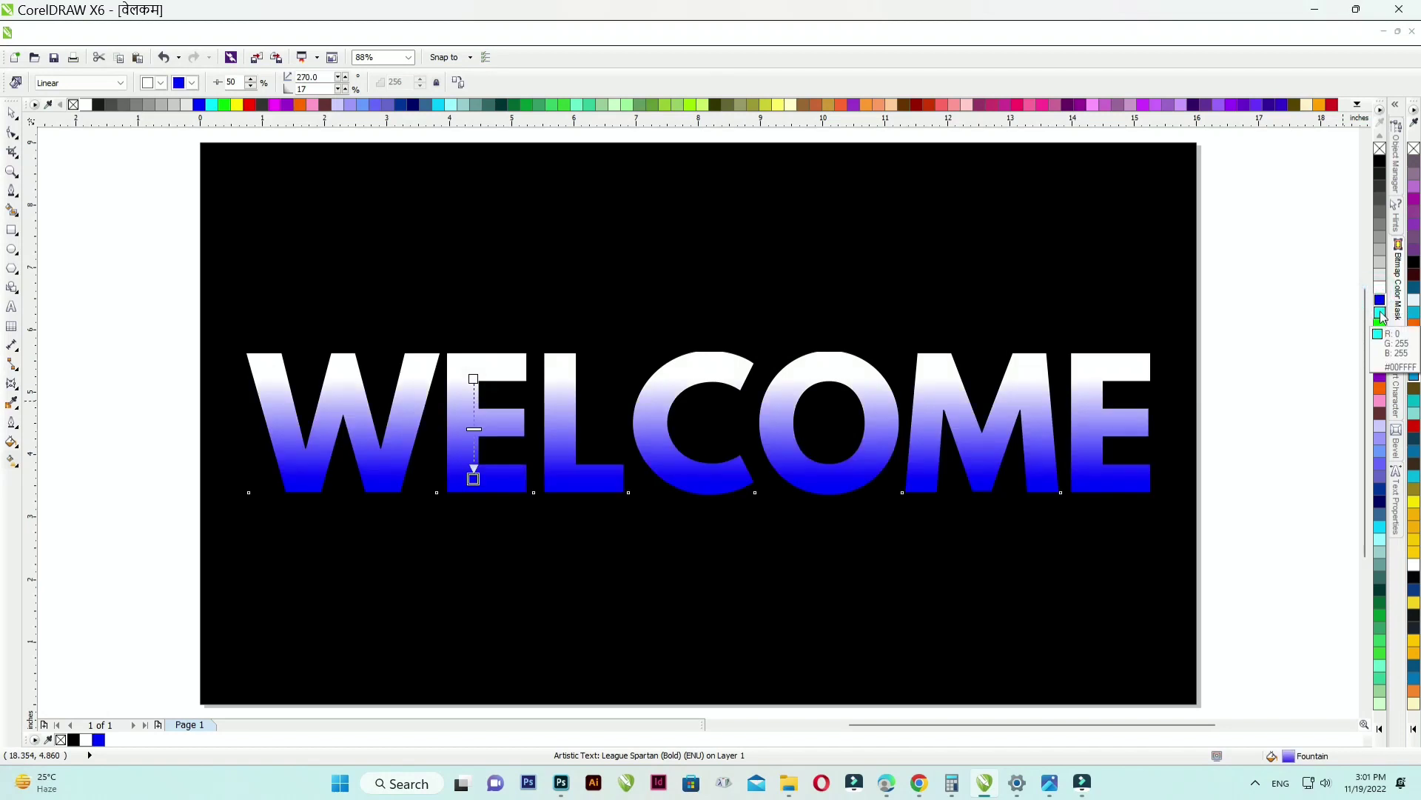
click(1380, 299)
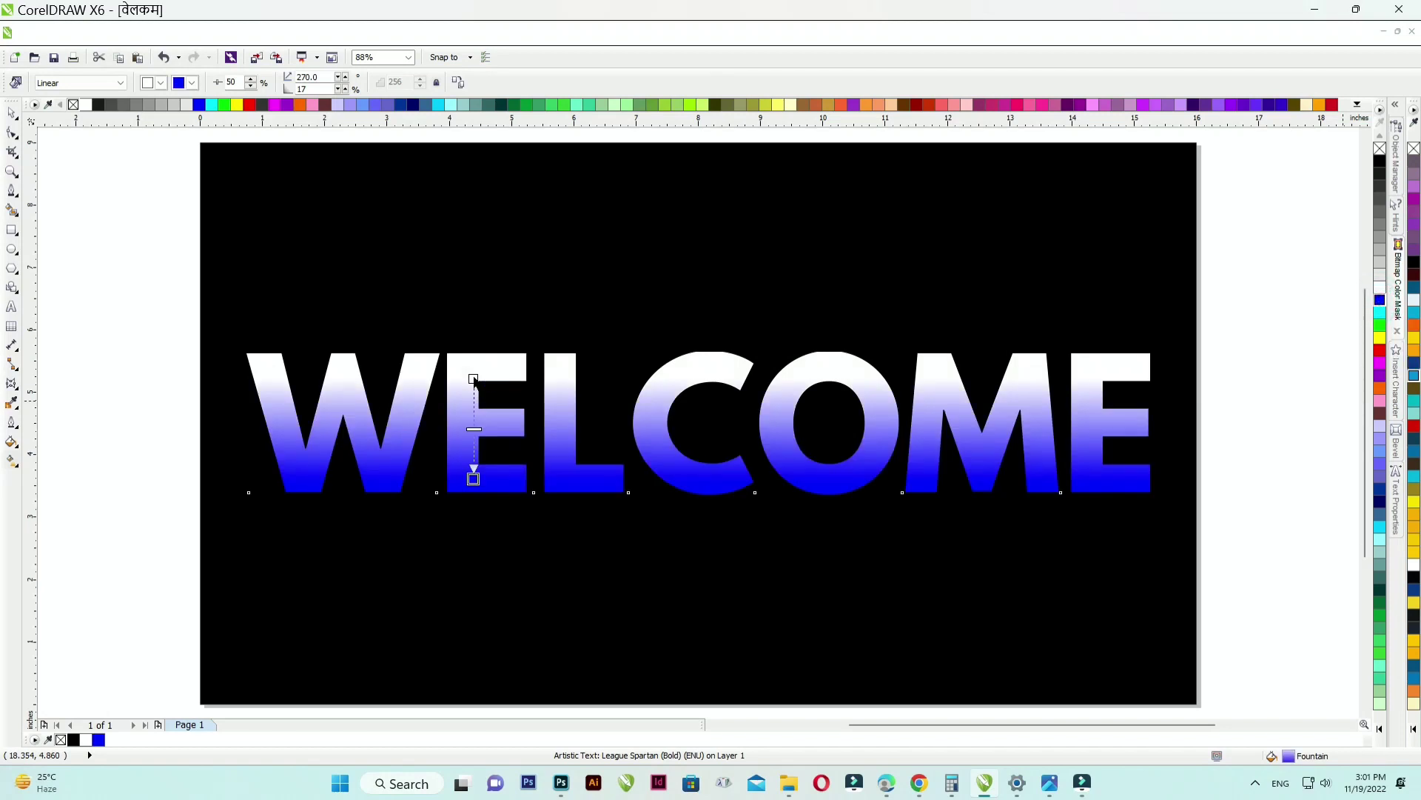
drag(474, 380, 473, 347)
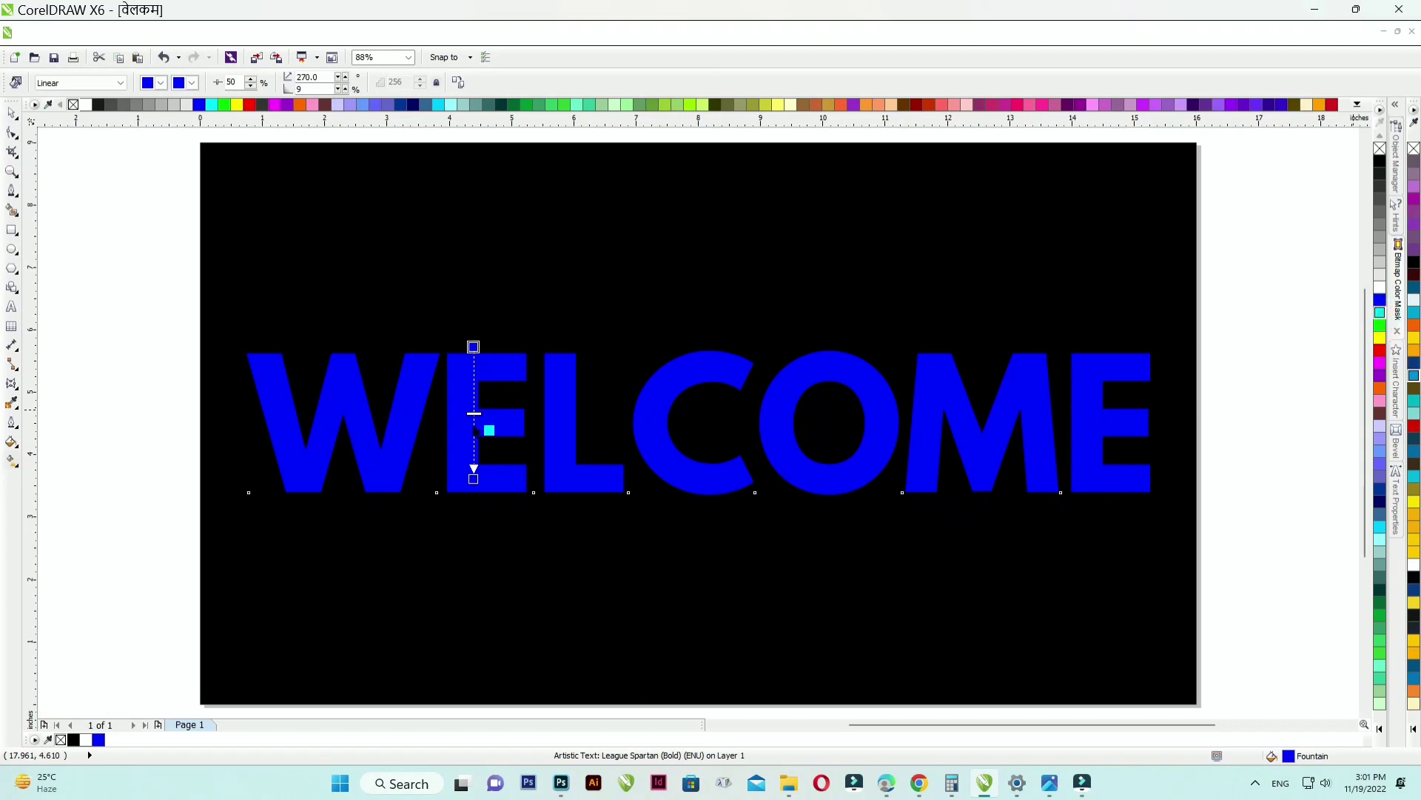
- Add a cyan color to the middle of the gradient and extend its ends well above the letters and to their baseline
drag(473, 426, 474, 424)
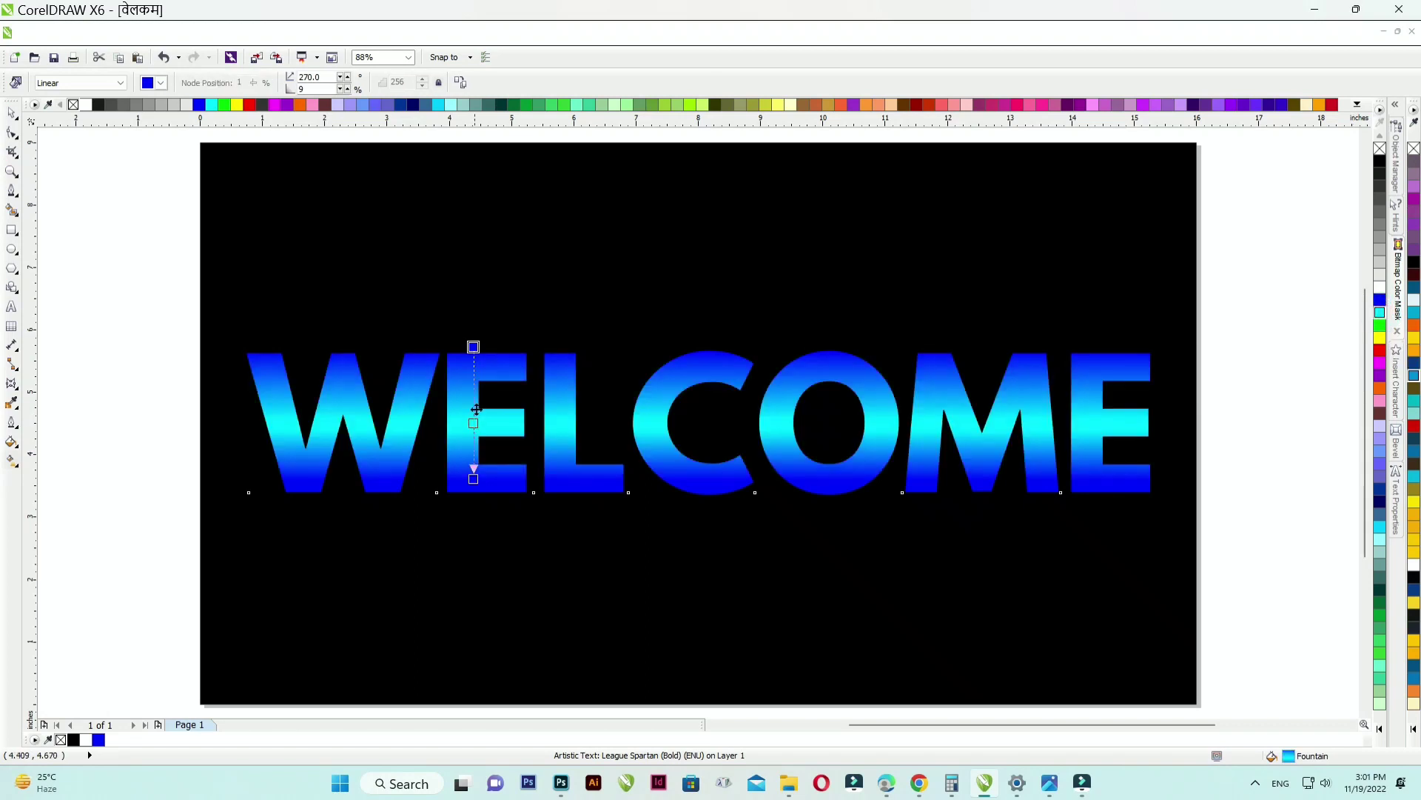
drag(474, 346, 474, 294)
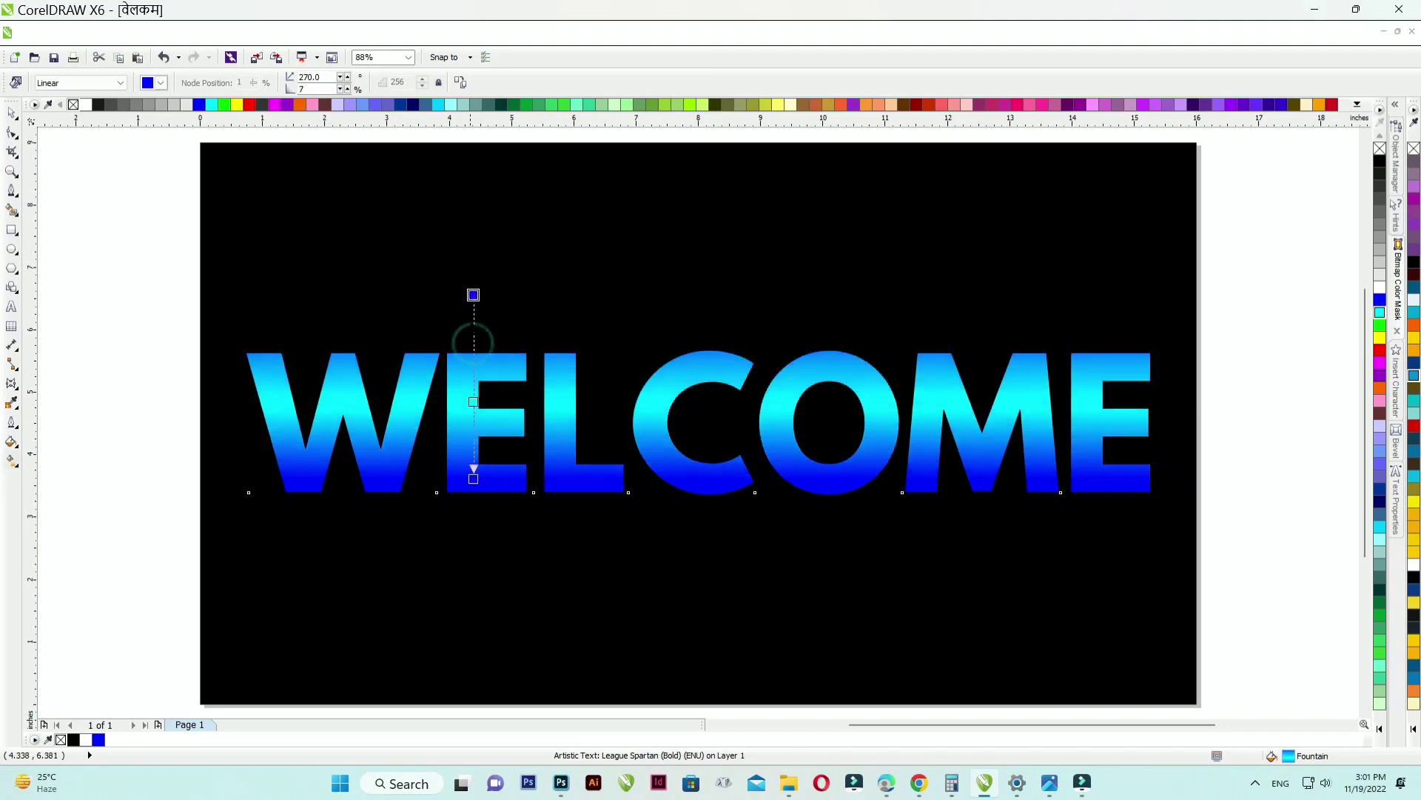
drag(473, 483, 474, 492)
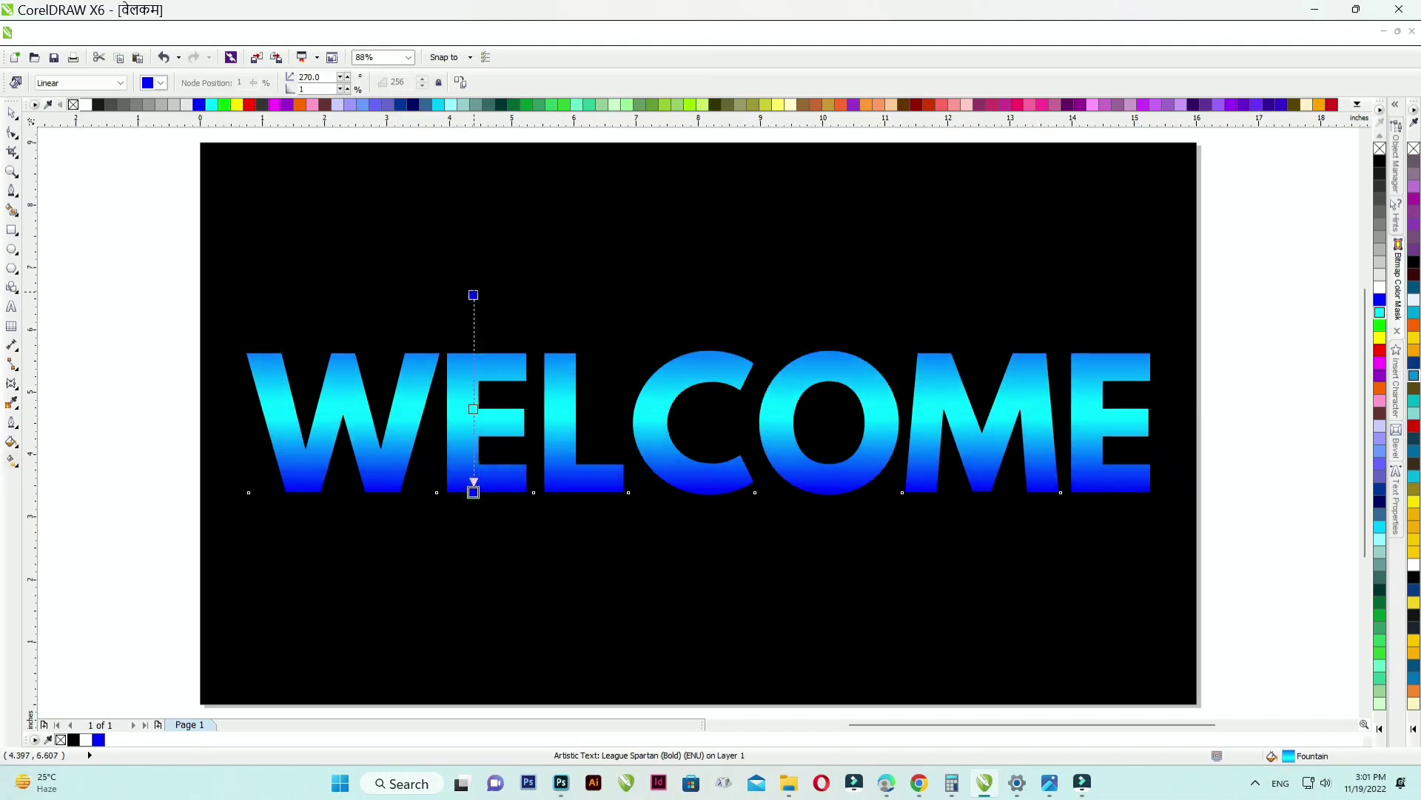
- Recolor the gradient's upper end magenta (#FF00FF), undoing the trials with red and green, and deselect the text
click(1381, 352)
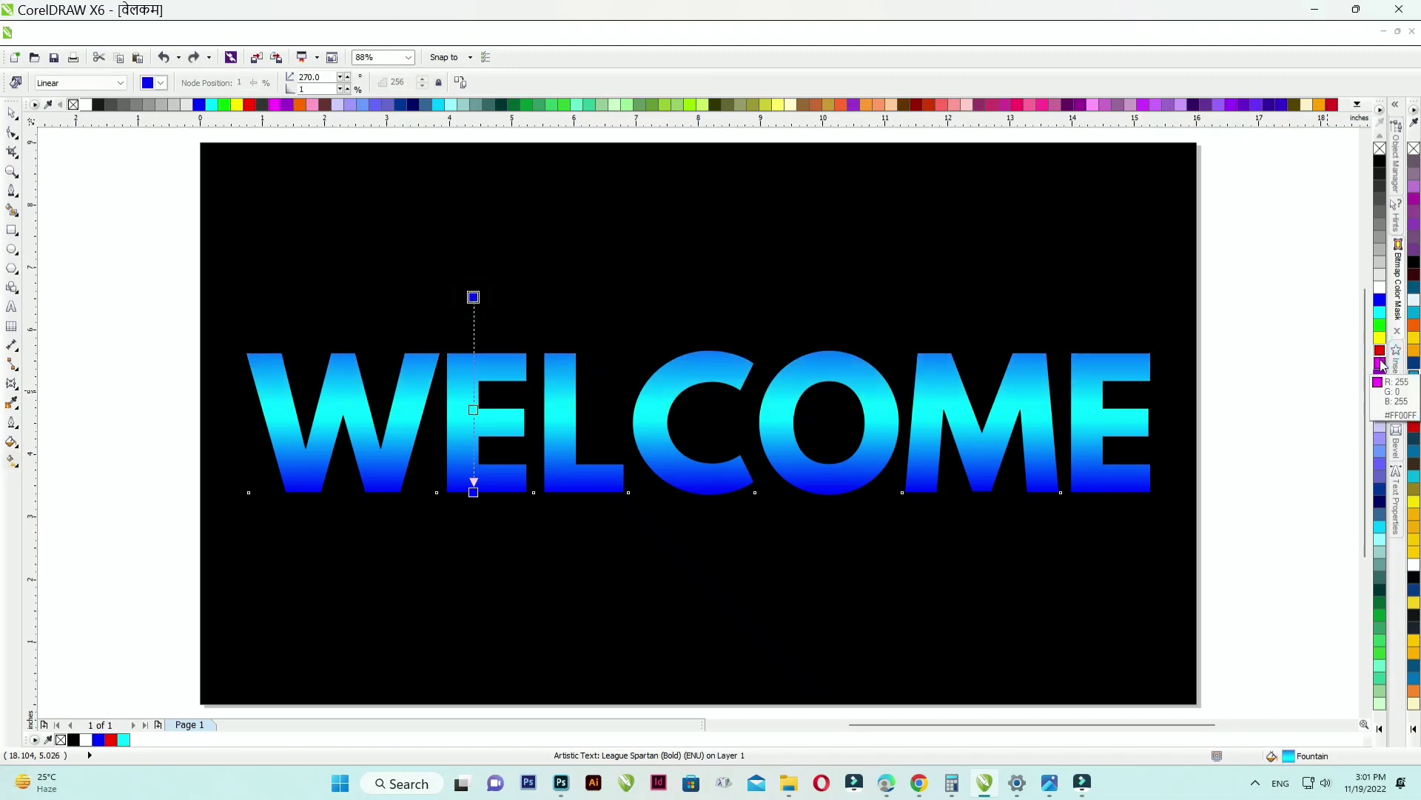
click(1380, 363)
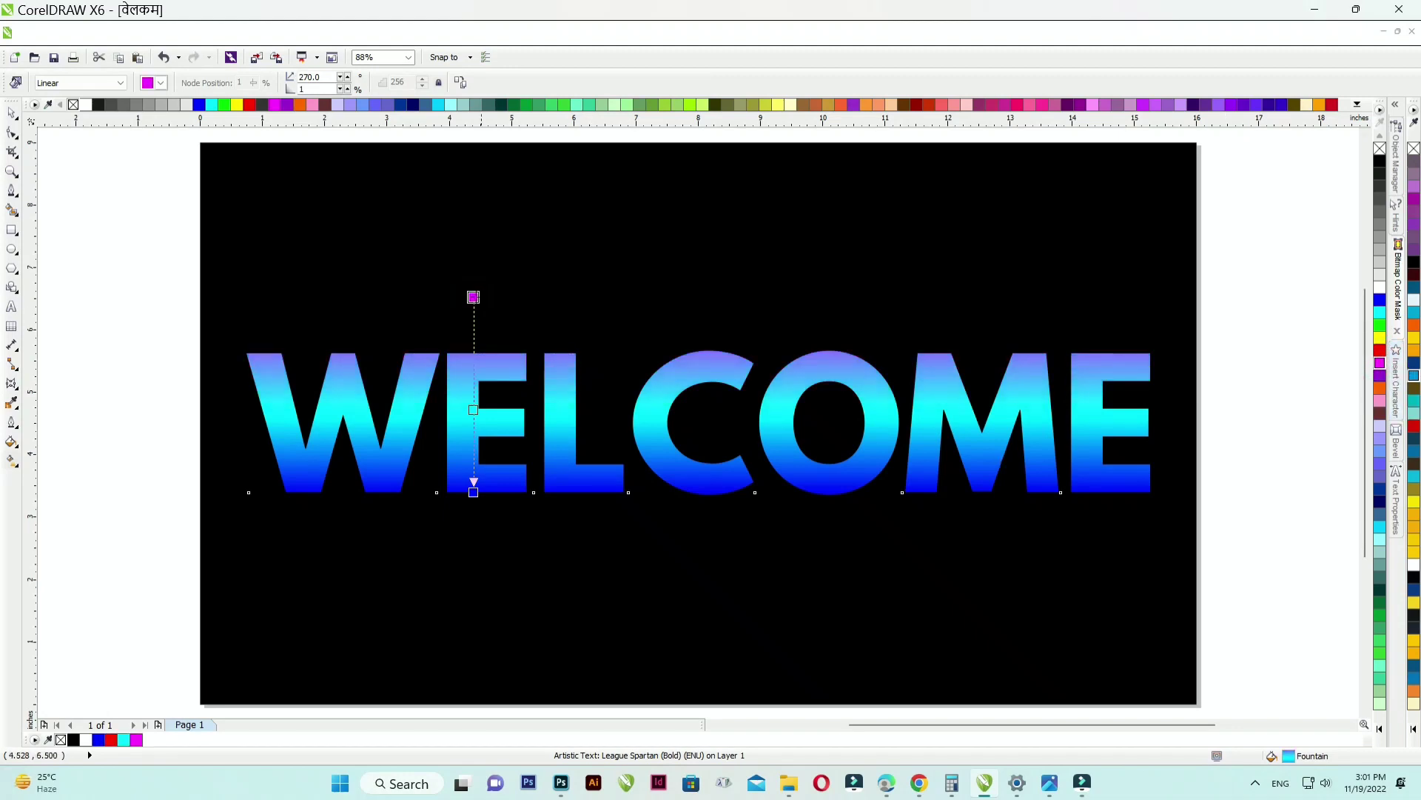
drag(474, 293, 473, 302)
click(1381, 325)
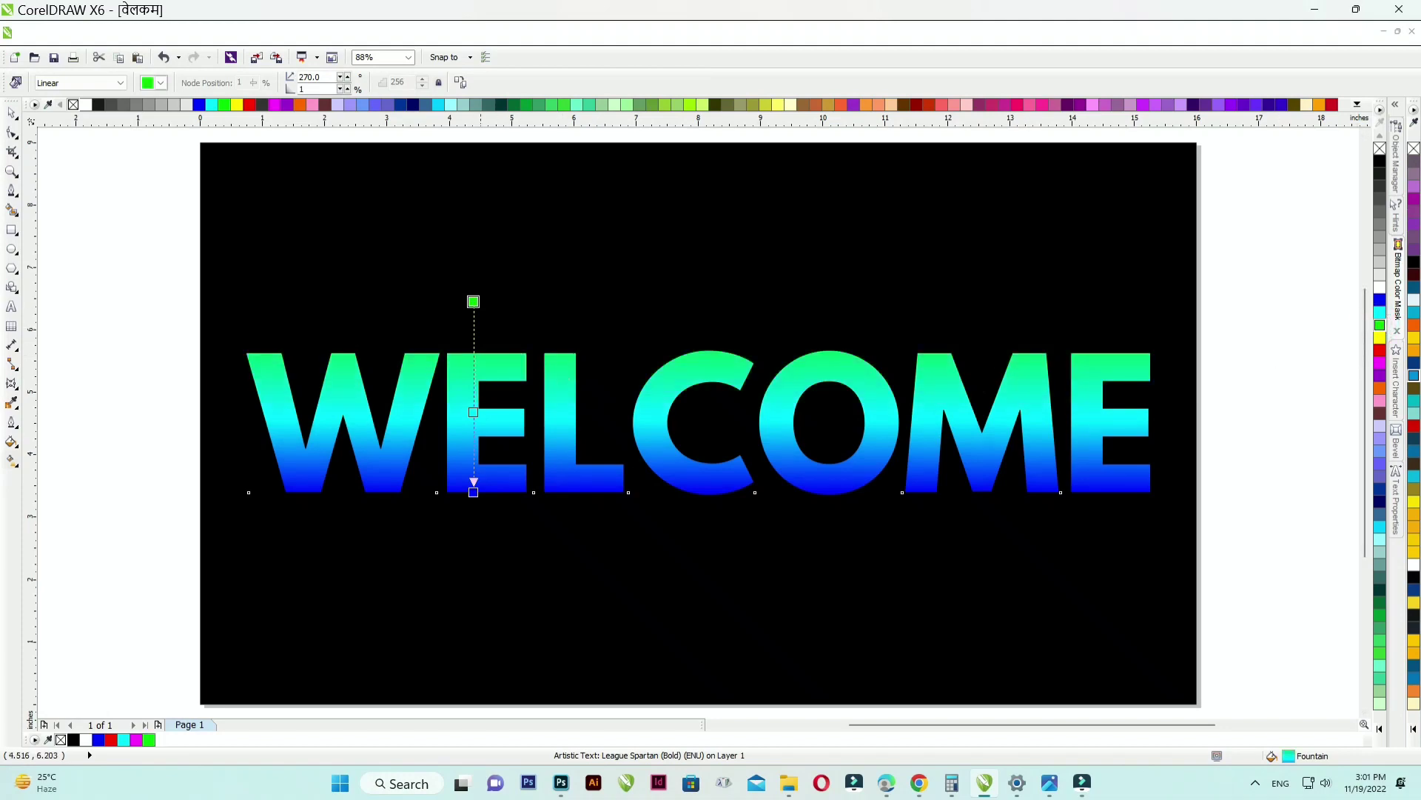
key(ctrl+z)
click(12, 113)
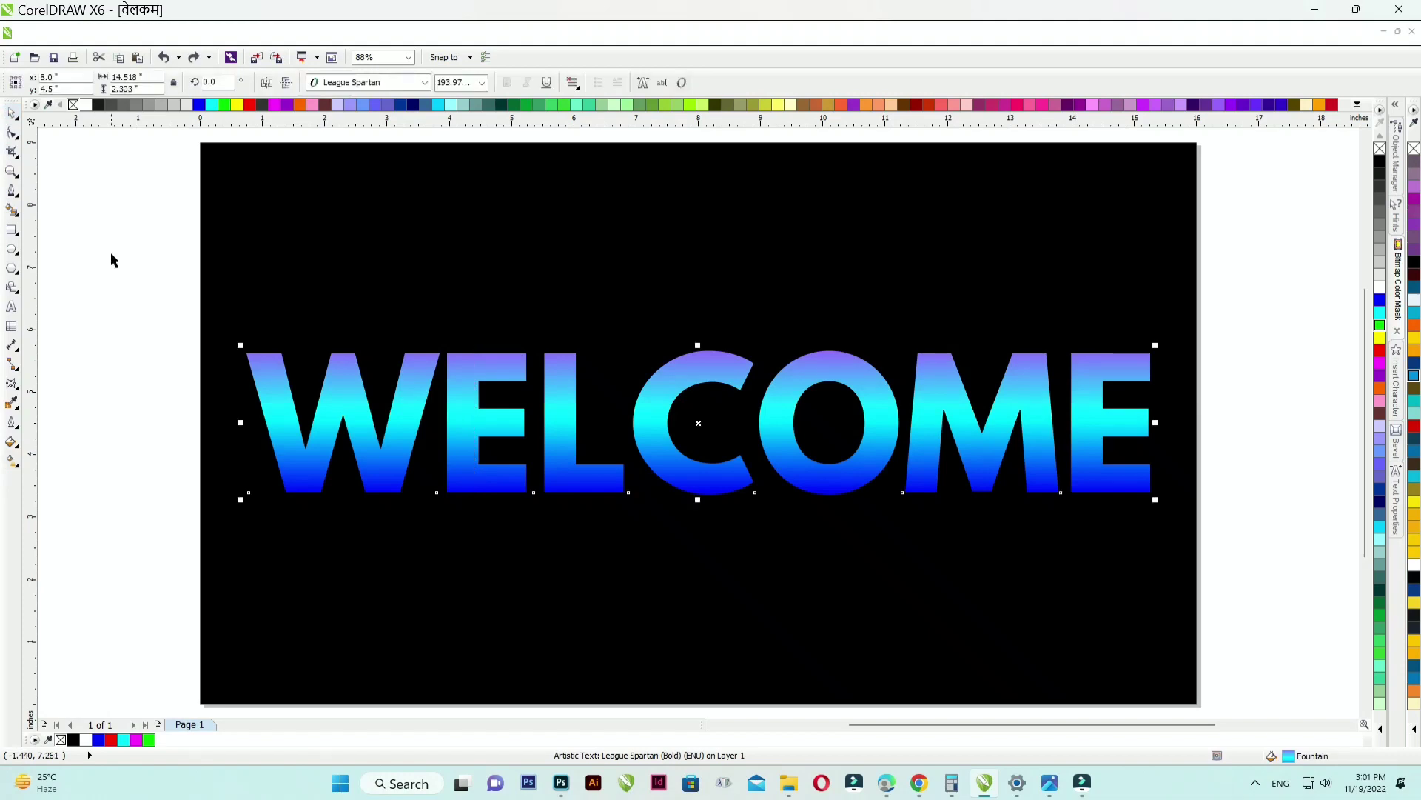
click(110, 252)
- Extrude WELCOME straight downward, with the vanishing point about 3.6 inches below its center, and switch the extrusion to a parallel type
click(462, 392)
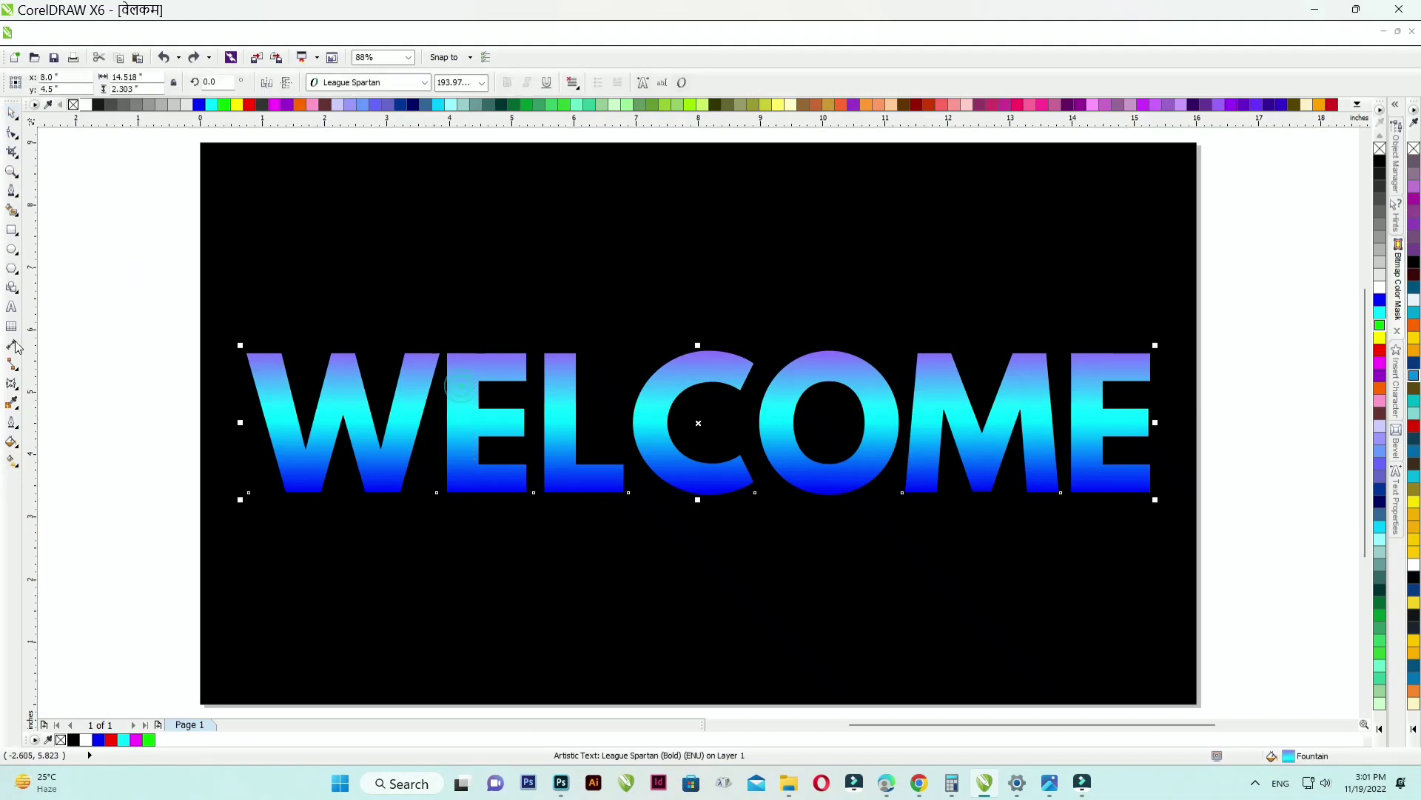
click(12, 384)
click(69, 510)
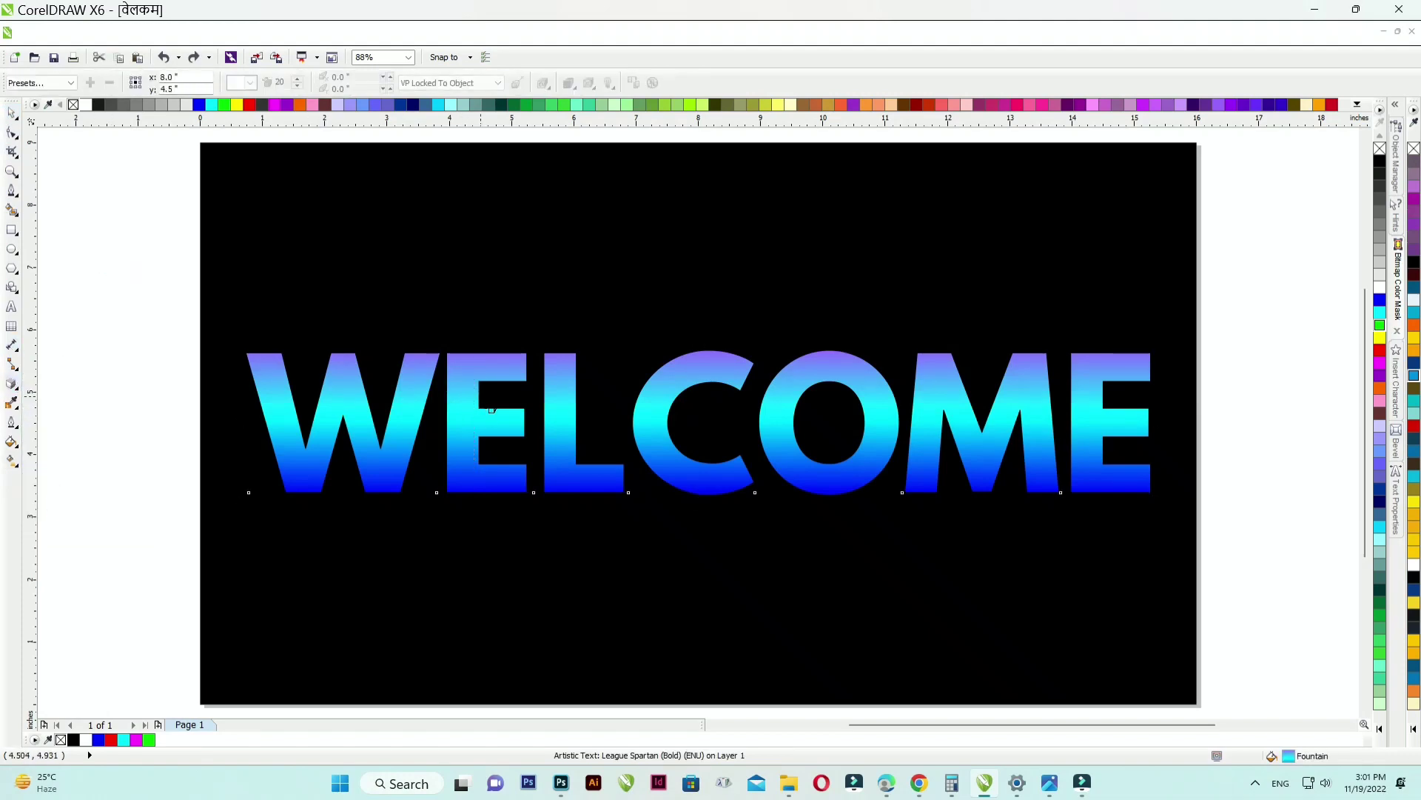
drag(558, 371, 698, 650)
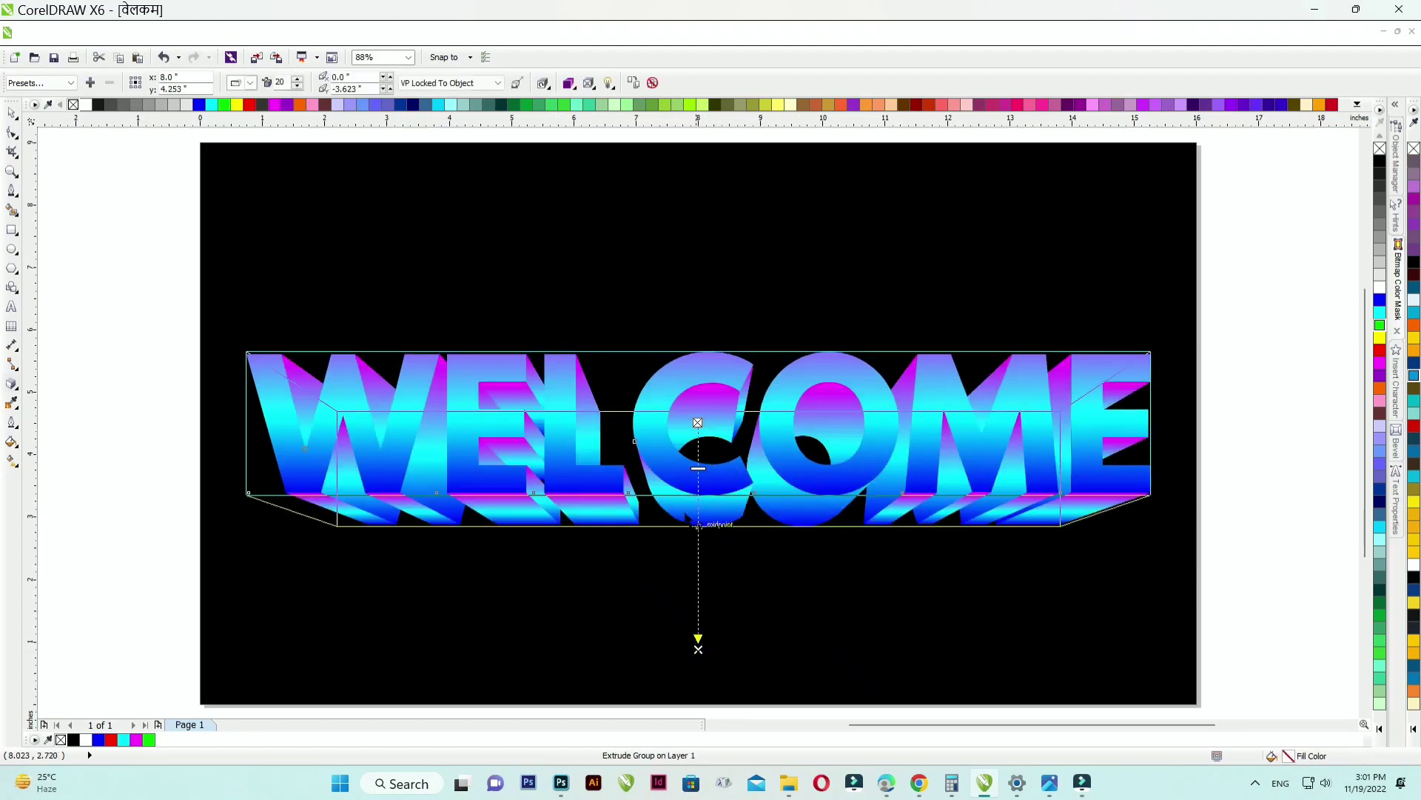
click(251, 83)
click(263, 128)
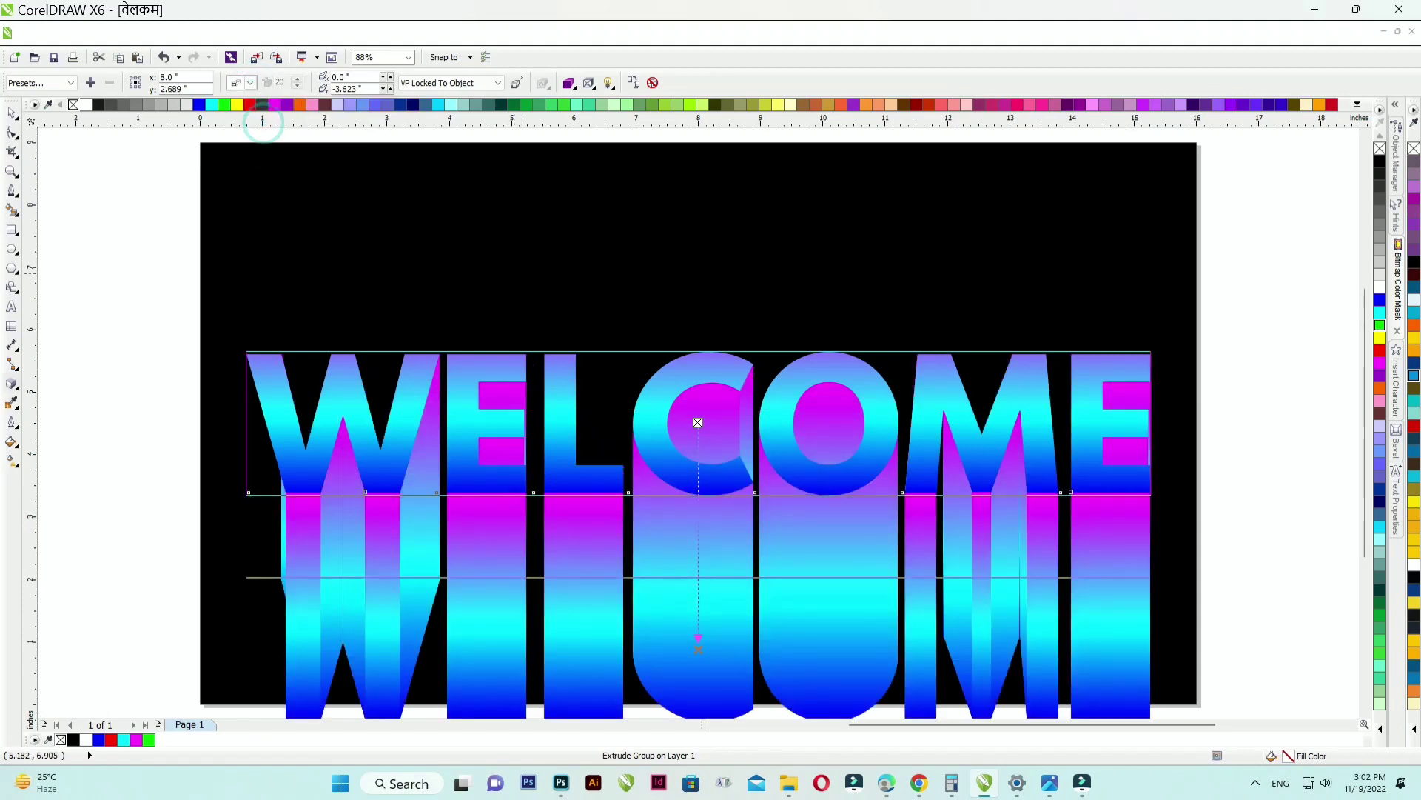
- Redirect the extrusion to the upper right of the letters, about 0.87 inch across and 0.42 inch up
scroll(526, 275, down, 2)
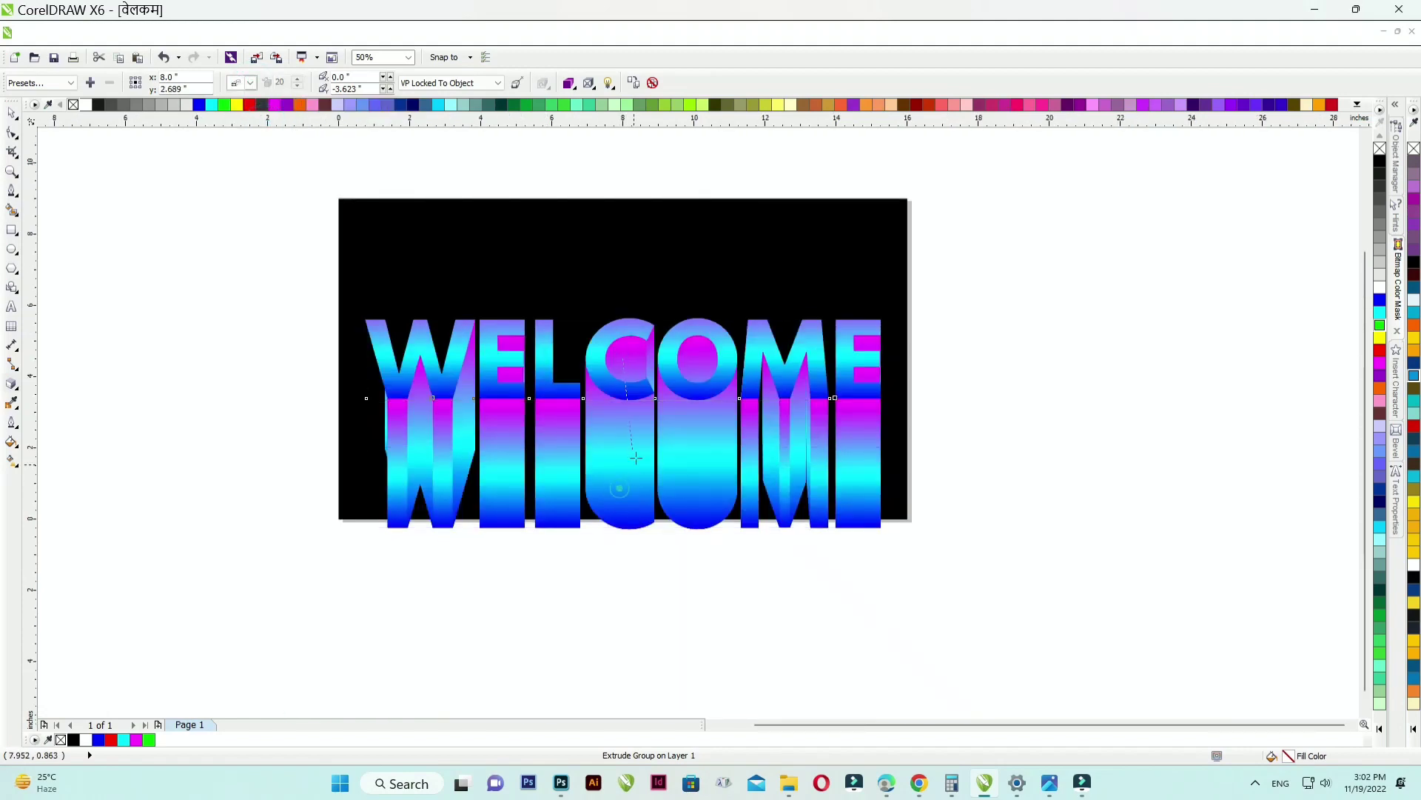
drag(620, 488, 646, 428)
scroll(654, 405, up, 2)
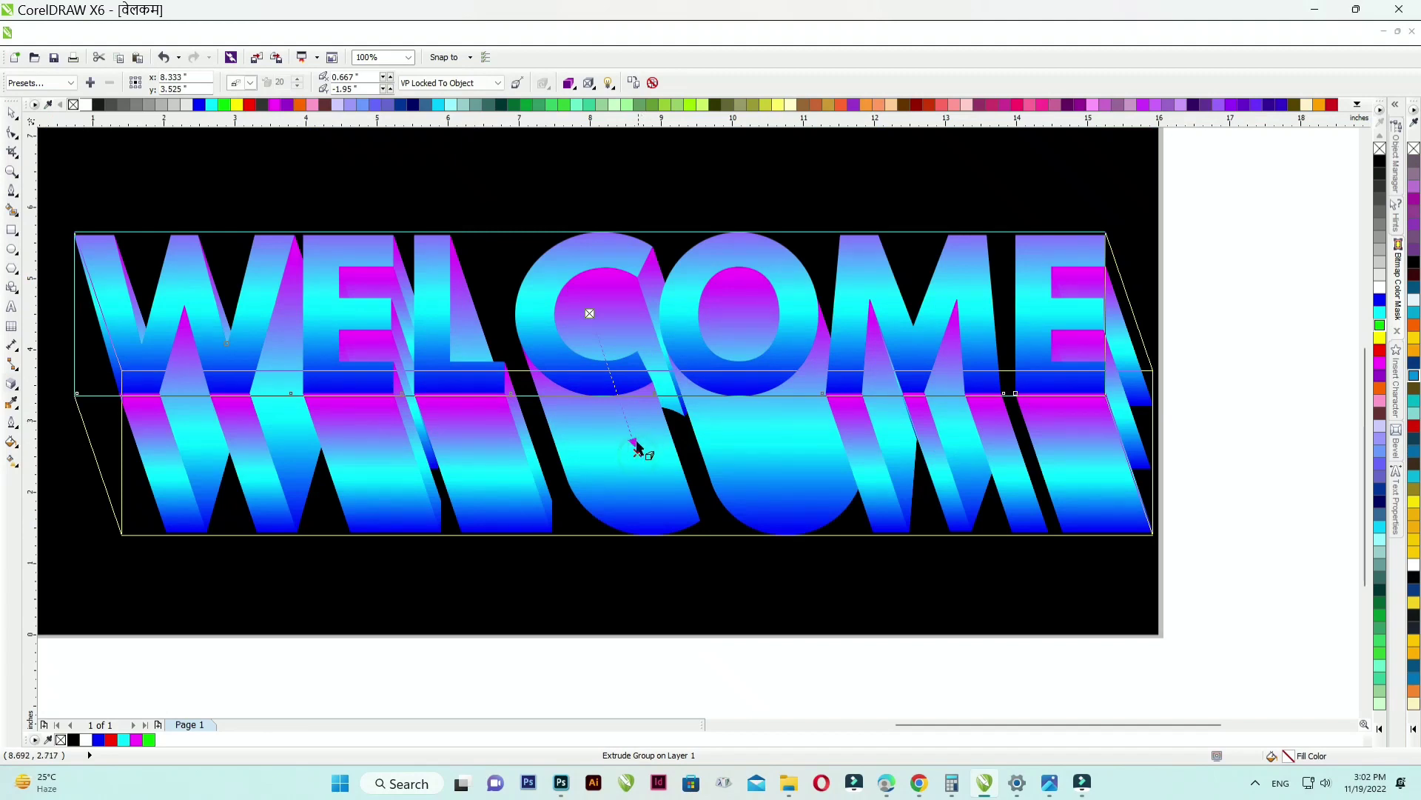
drag(638, 452, 685, 320)
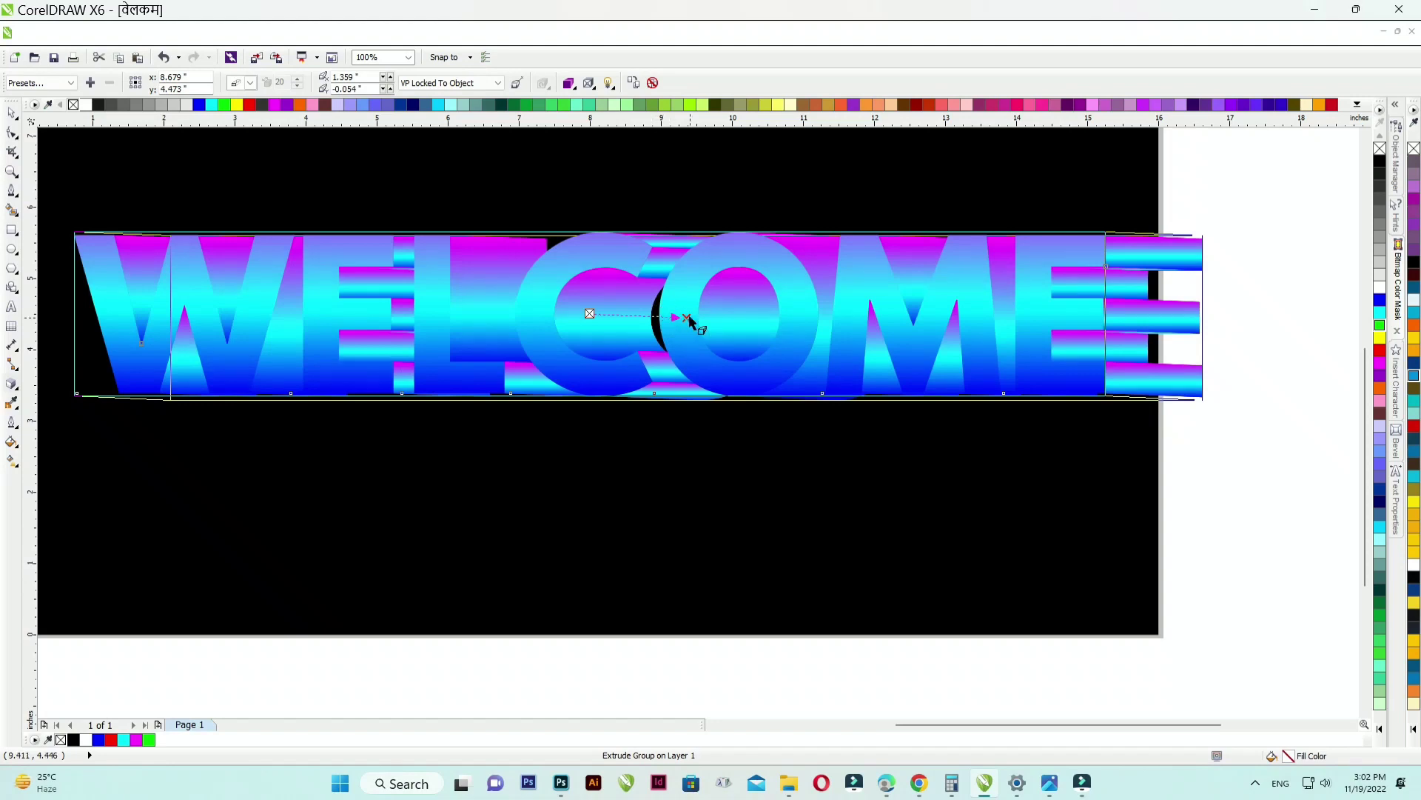
drag(686, 317, 652, 284)
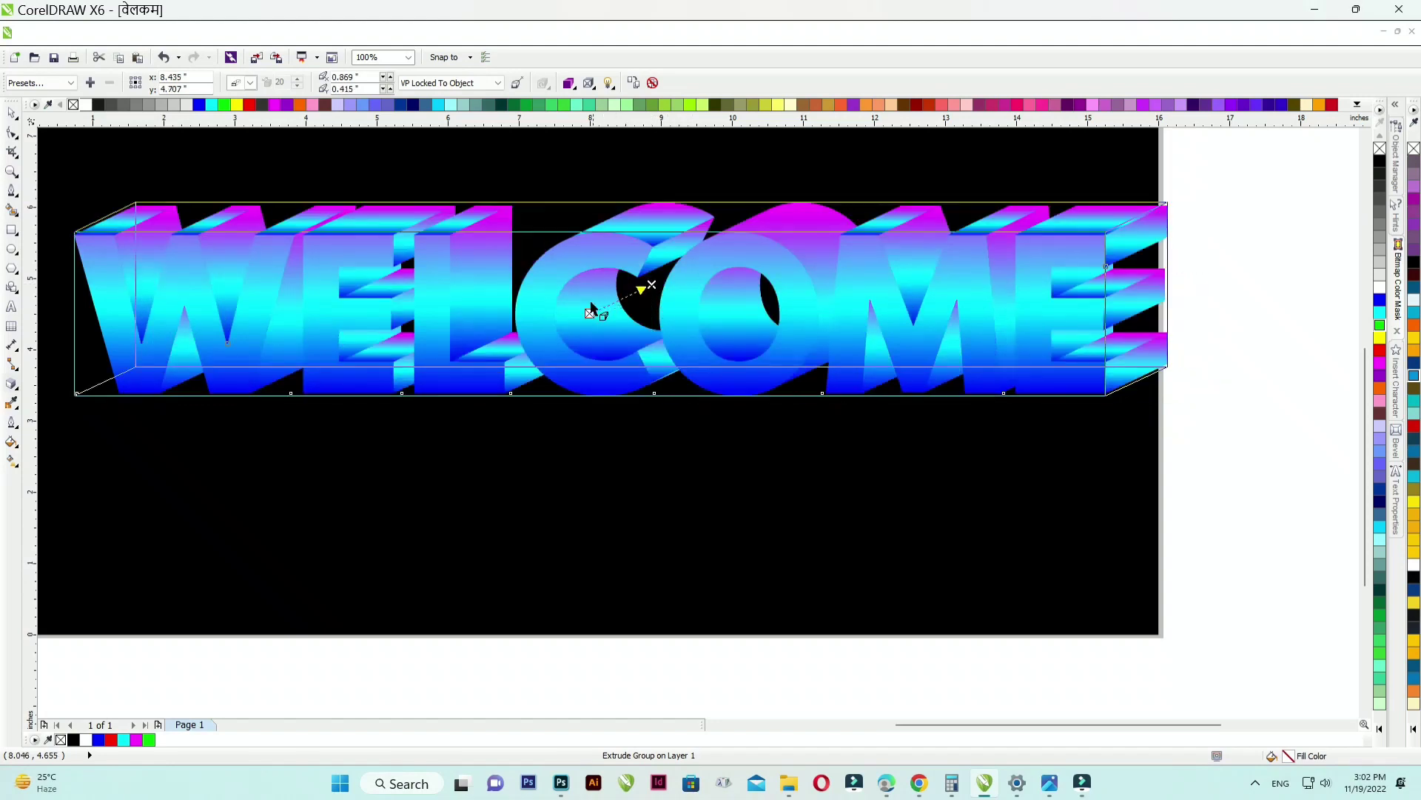
- Move the complete extruded WELCOME slightly left, to about X 8.074 inches, so it sits within the black background
scroll(577, 316, down, 1)
scroll(677, 237, up, 2)
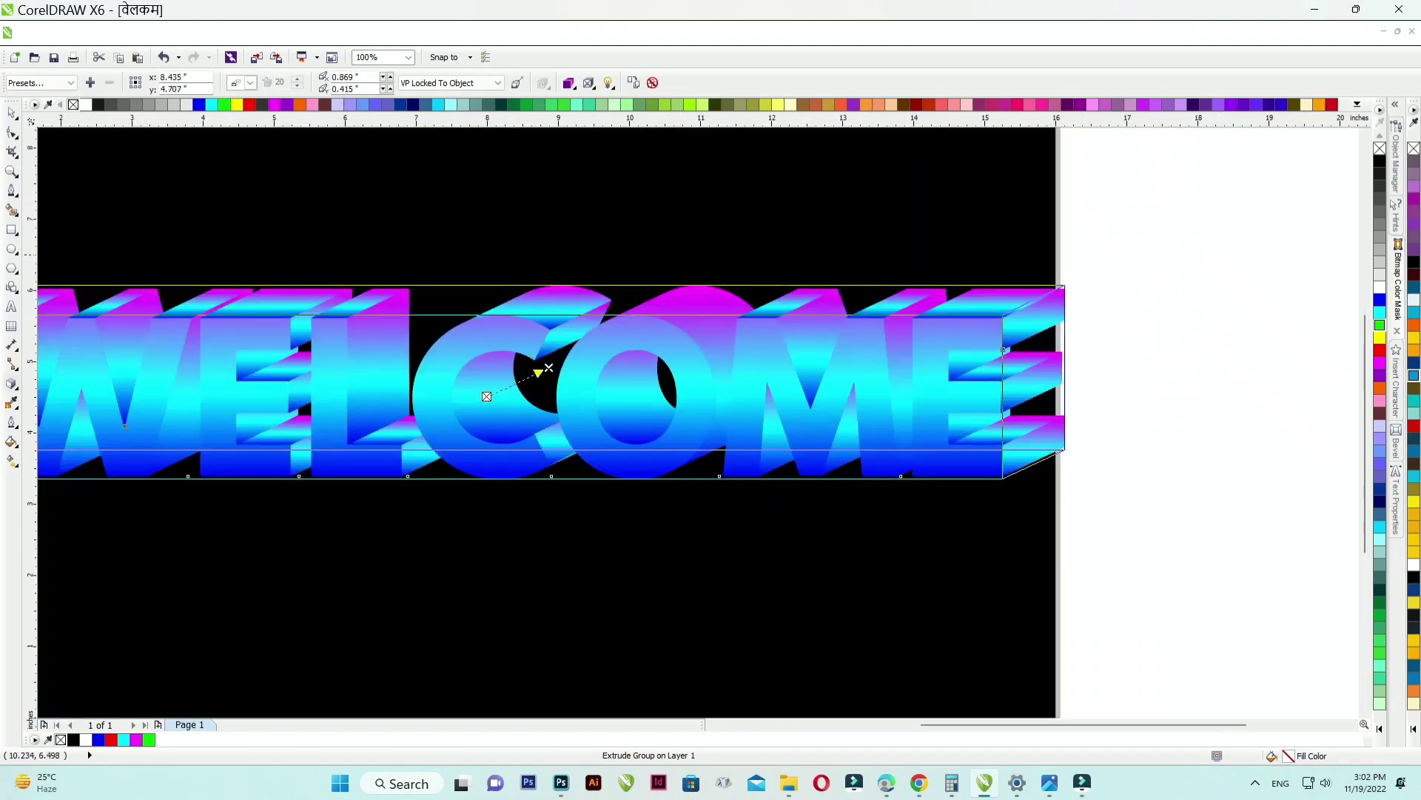
scroll(587, 362, down, 2)
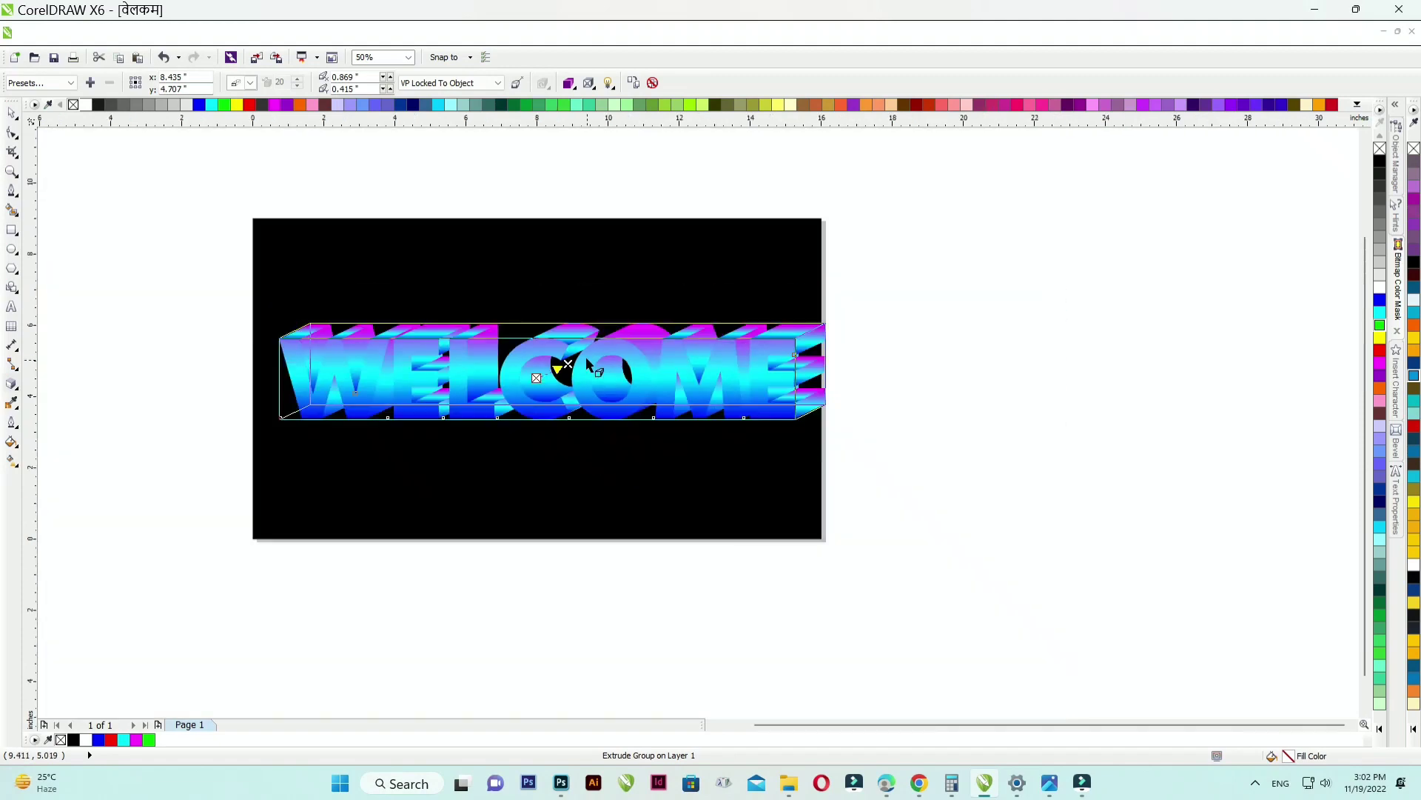
click(12, 114)
drag(104, 239, 865, 470)
drag(693, 368, 680, 368)
- Break the extrusion apart from the WELCOME lettering and ungroup it into individual face shapes
scroll(763, 326, up, 2)
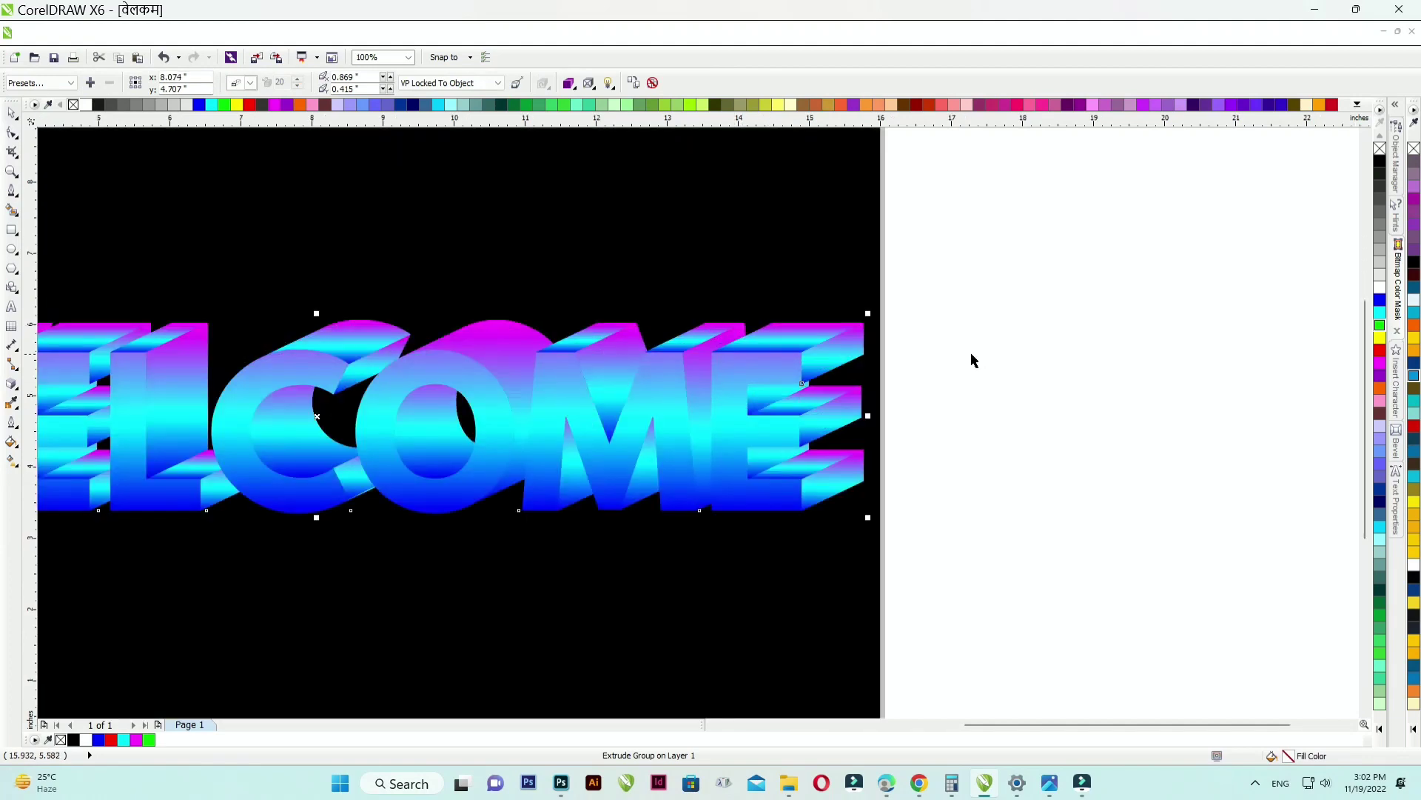
right_click(851, 350)
click(1061, 385)
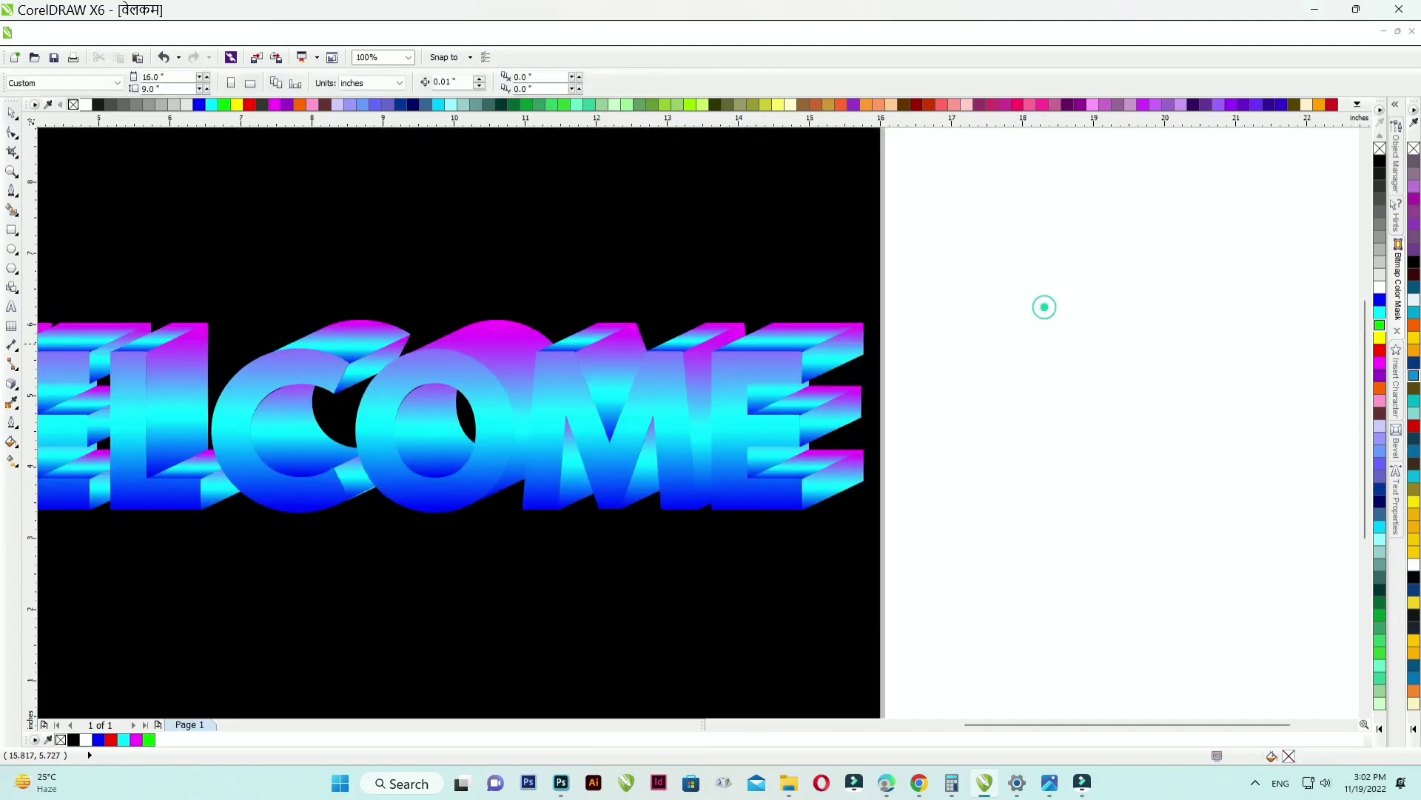
right_click(858, 347)
click(1046, 111)
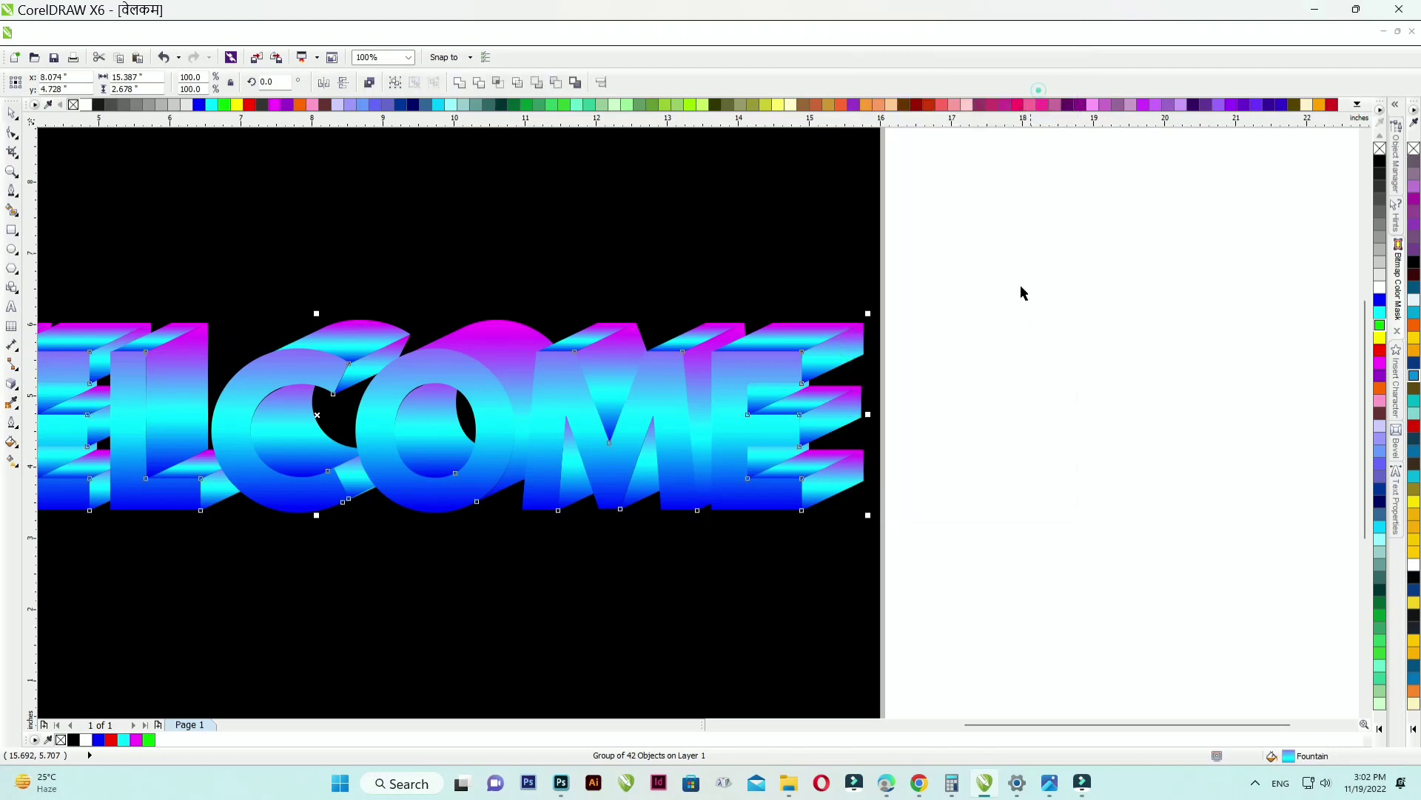
click(1020, 311)
- Redraw the linear gradients left to right on the last E's three right end faces, magenta to blue, the upper one at 15°
click(10, 460)
scroll(913, 394, up, 2)
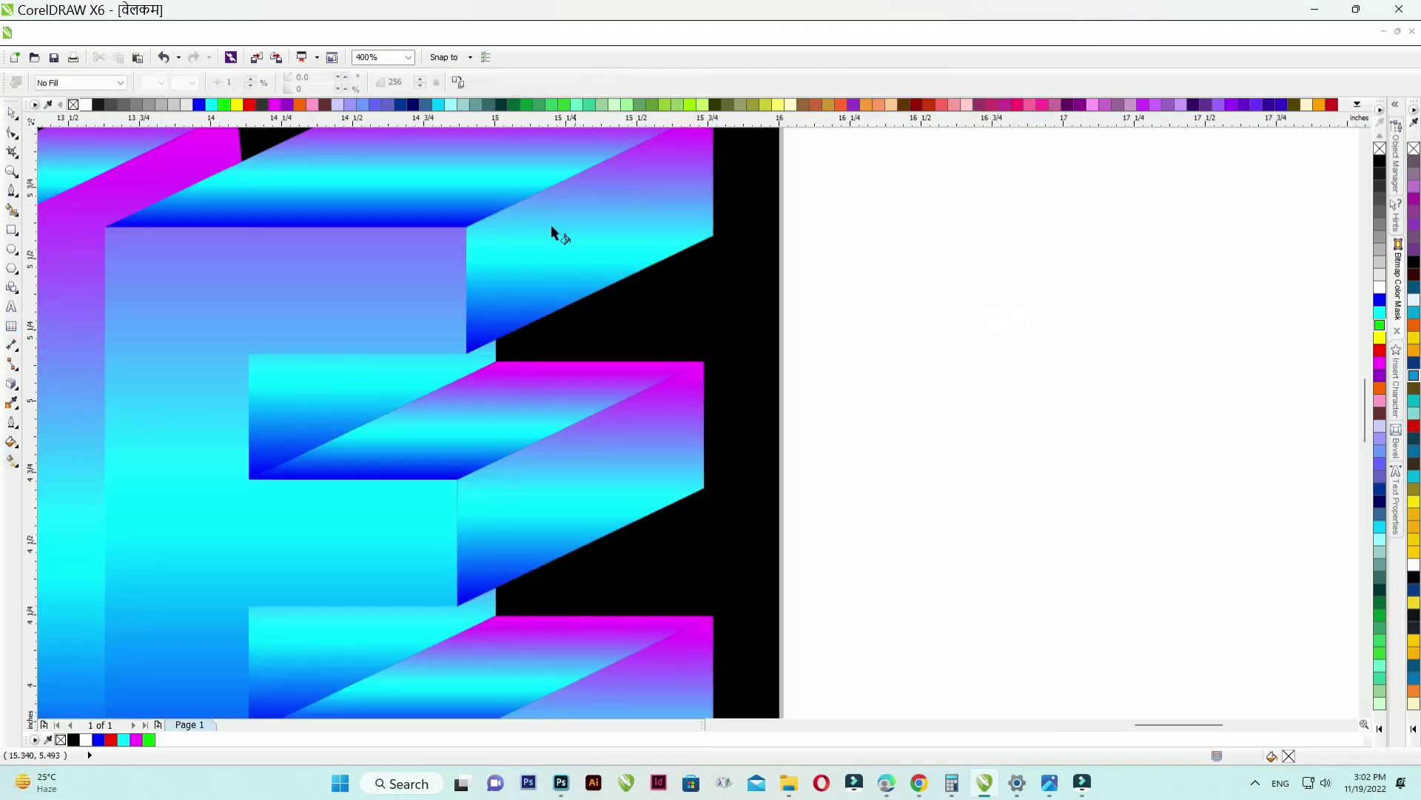
click(553, 231)
drag(506, 265, 706, 211)
scroll(539, 279, down, 2)
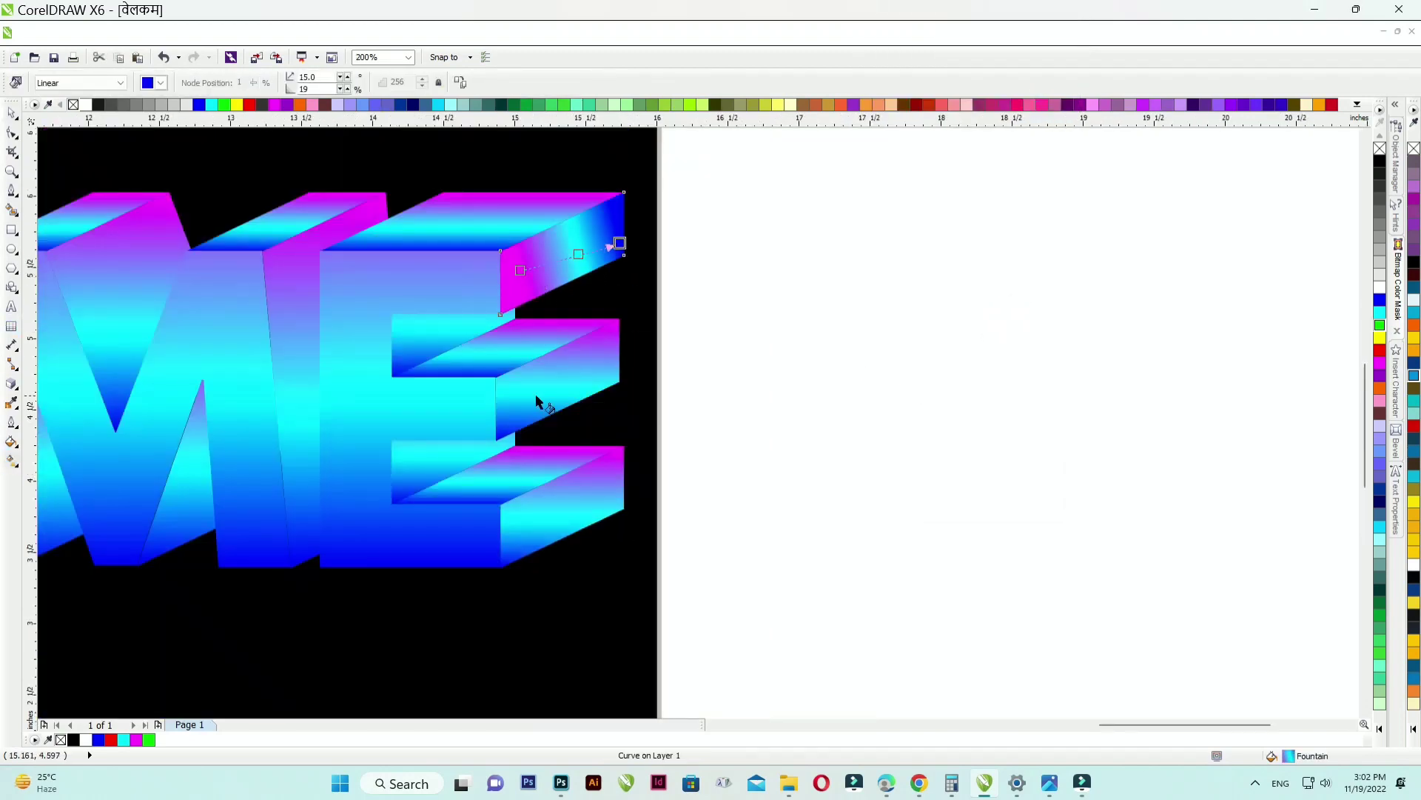
drag(509, 398, 649, 396)
drag(514, 525, 632, 525)
- Redraw the gradients on the last E's two recessed inner faces from magenta to blue at a 15° angle
scroll(645, 485, down, 2)
scroll(561, 363, up, 4)
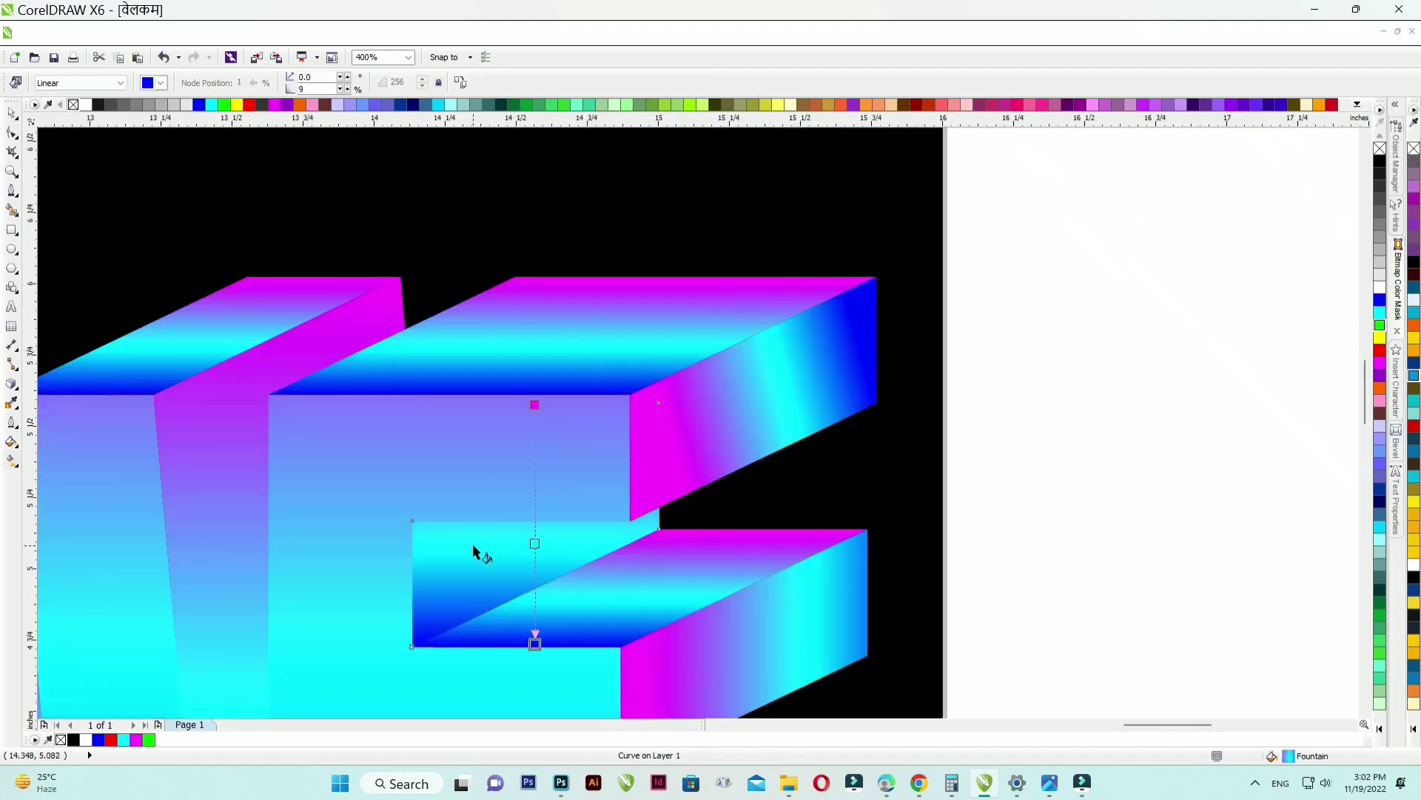
drag(451, 564, 619, 520)
scroll(612, 381, down, 1)
scroll(574, 607, up, 1)
click(546, 606)
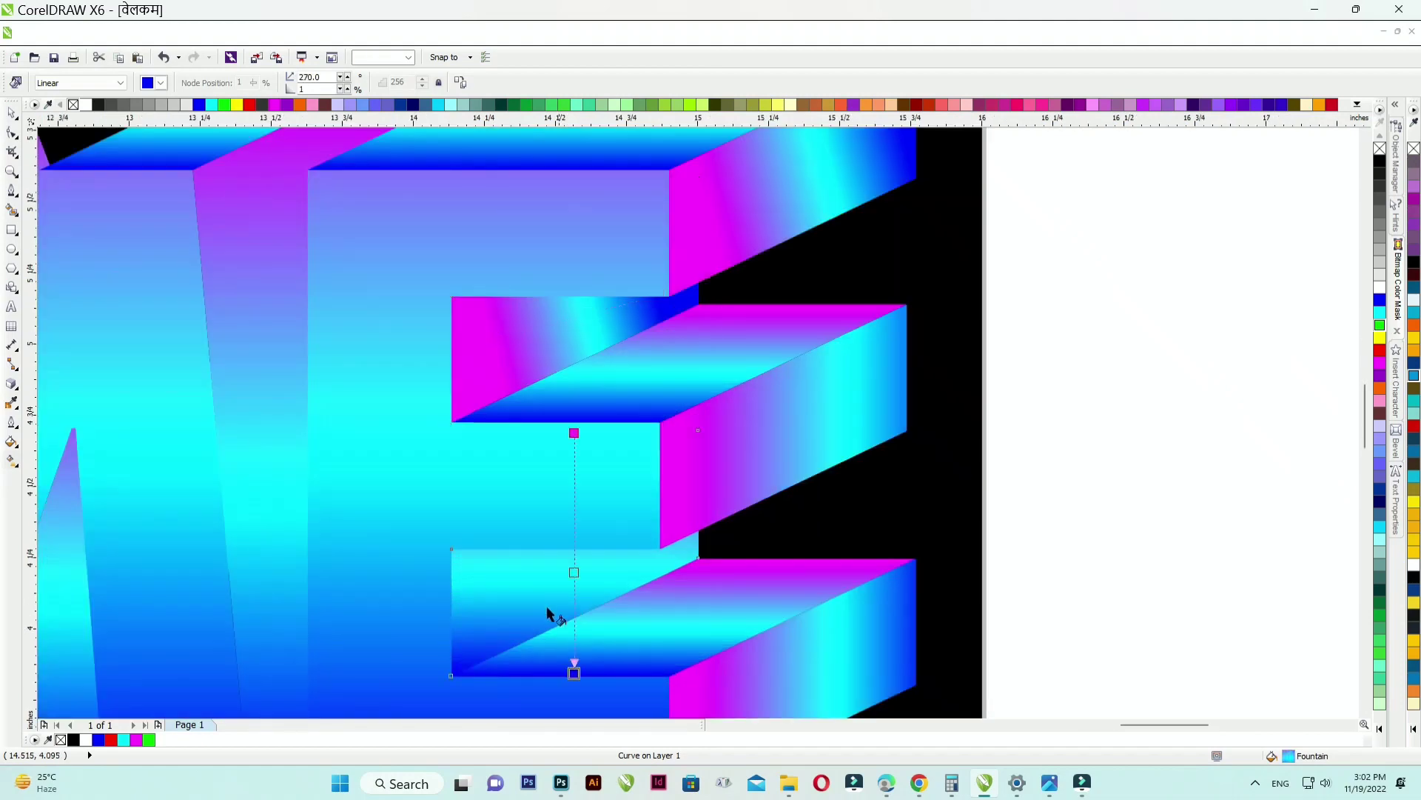
drag(498, 605, 673, 559)
scroll(644, 520, down, 1)
scroll(476, 279, up, 1)
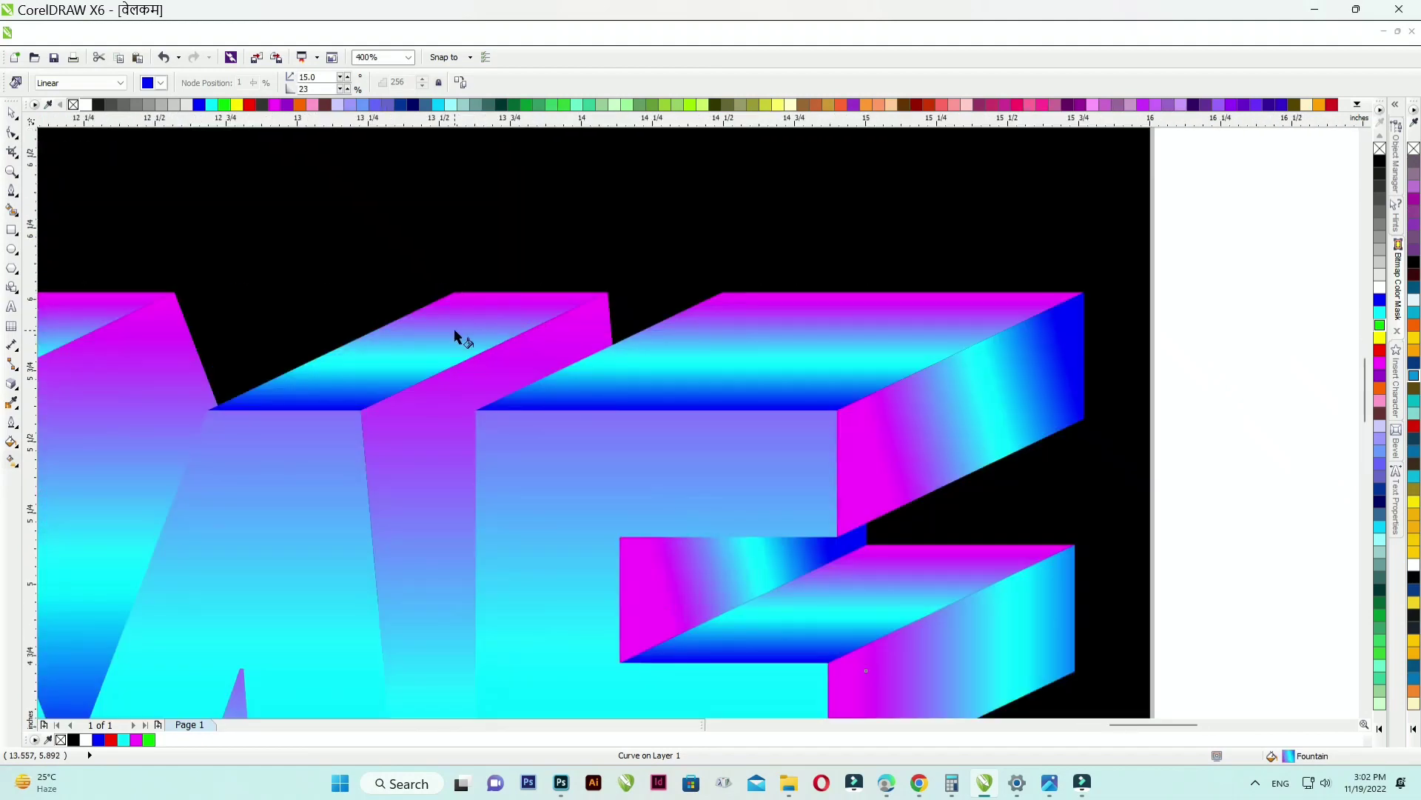
- Apply 15° magenta-to-blue gradients to the top face of the M's right stem and to the M's outer right side face
drag(351, 373, 570, 317)
scroll(671, 328, down, 1)
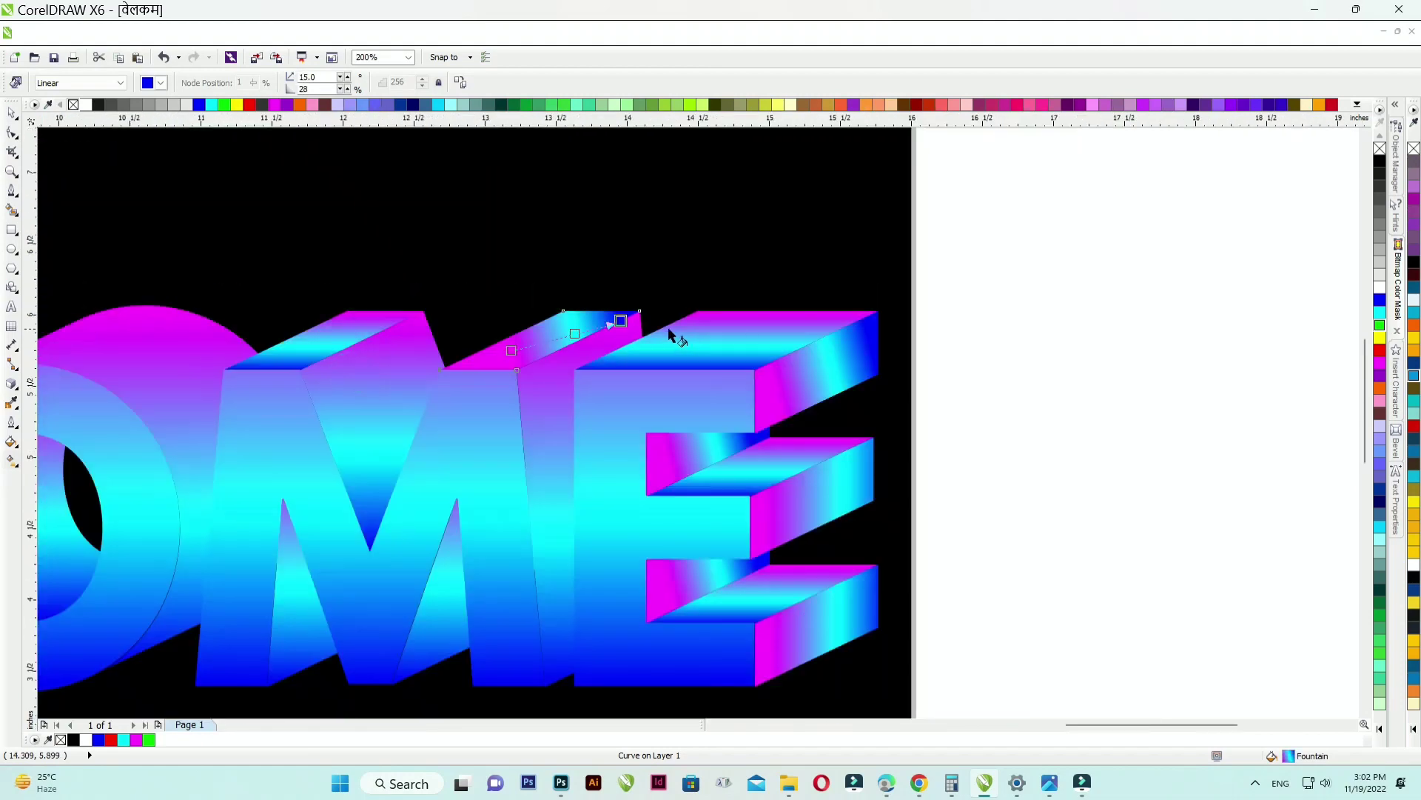
click(560, 456)
drag(536, 460, 653, 429)
scroll(692, 381, down, 1)
scroll(496, 442, up, 1)
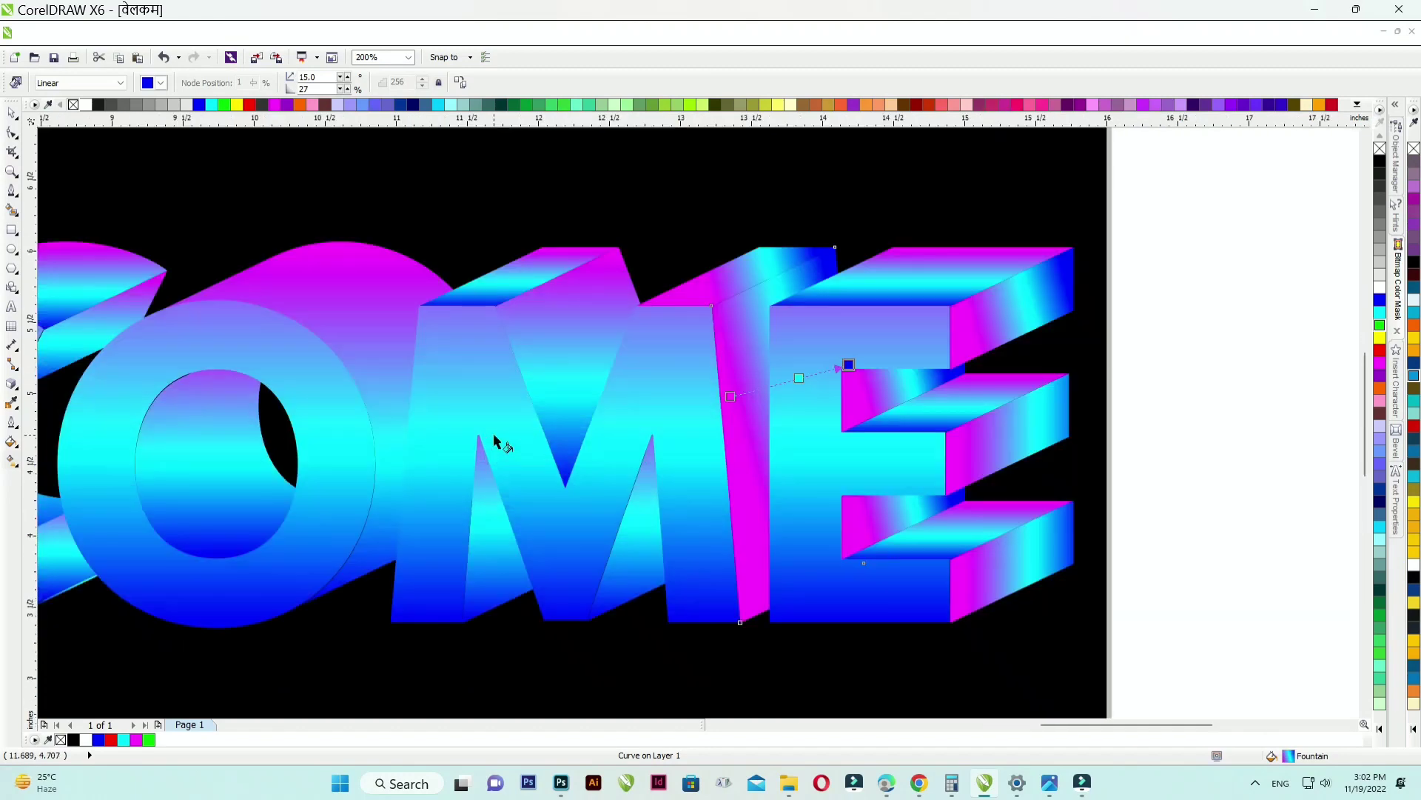
click(216, 438)
drag(185, 439, 294, 469)
key(ctrl+z)
scroll(633, 379, down, 1)
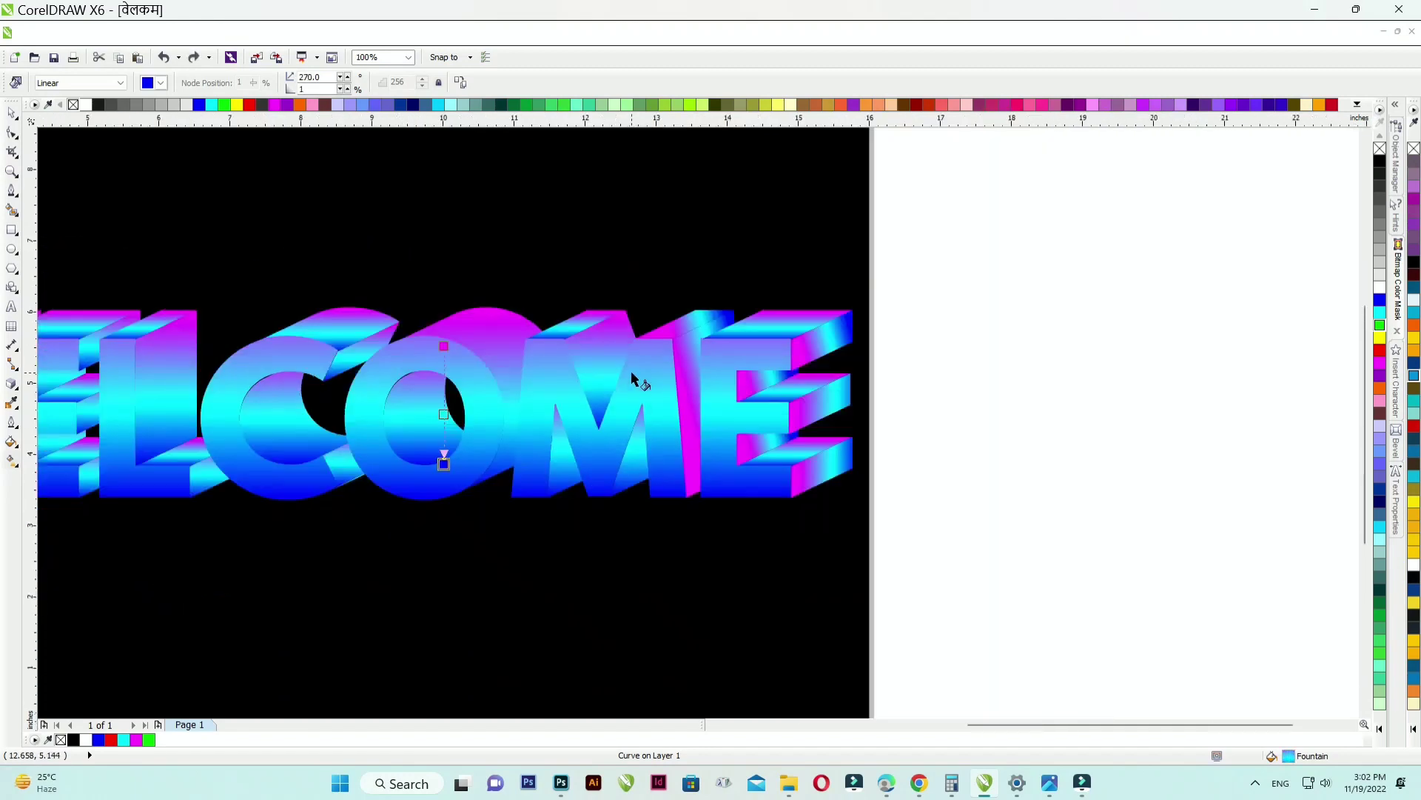
- Angle the gradients diagonally on the O's outer extruded side, about 303°, and on the inside face of its hole, about 300°
scroll(428, 408, up, 1)
click(476, 318)
drag(468, 315, 570, 404)
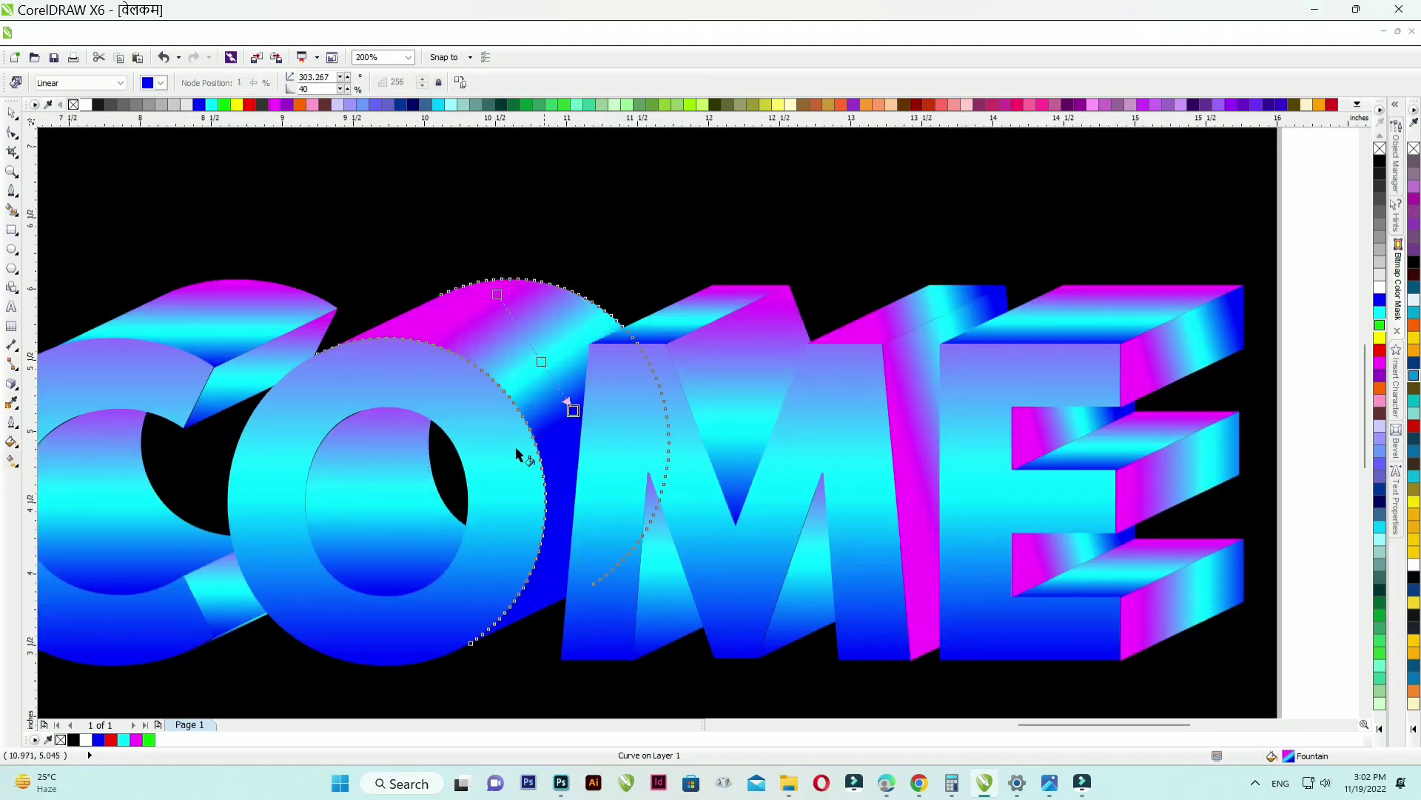
click(353, 468)
drag(347, 446, 420, 588)
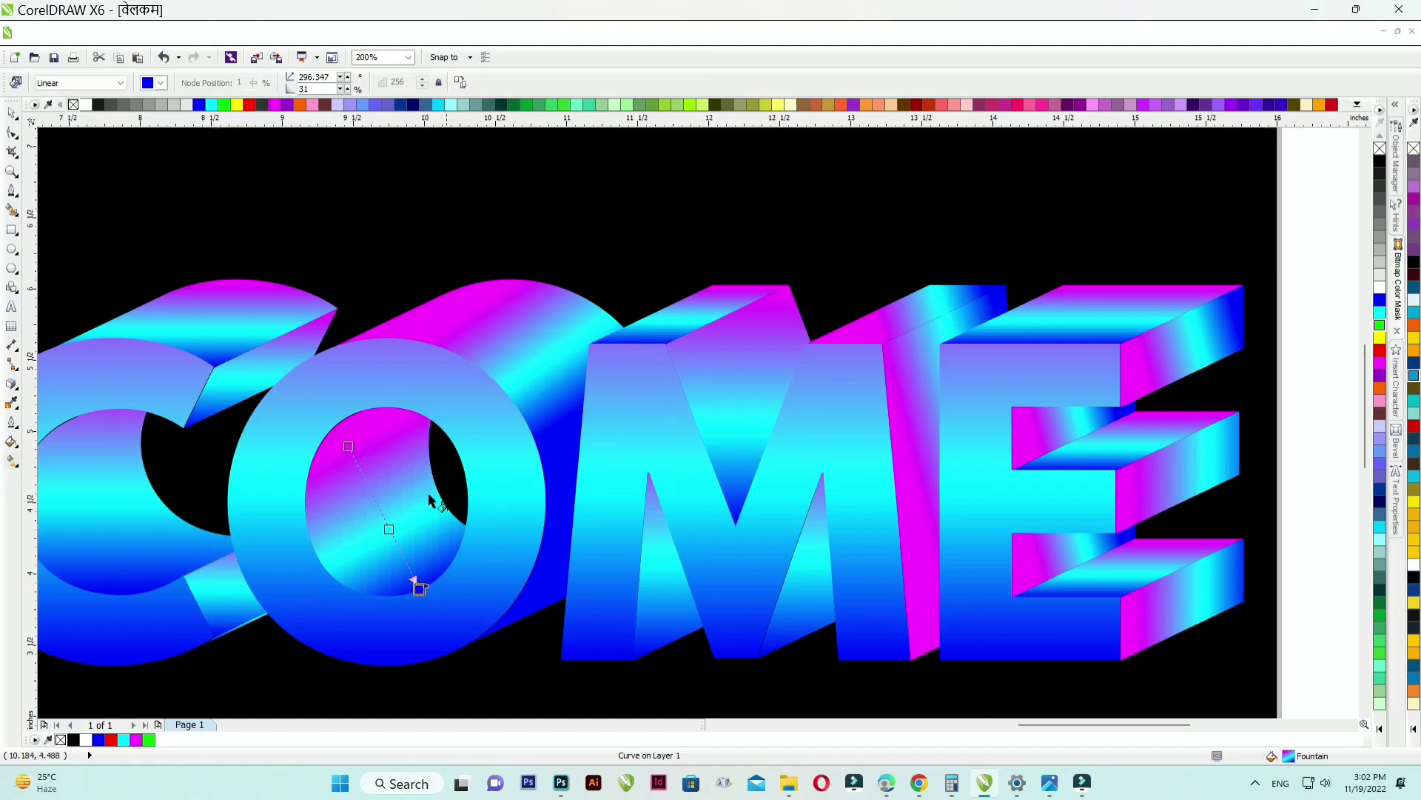
drag(348, 447, 339, 444)
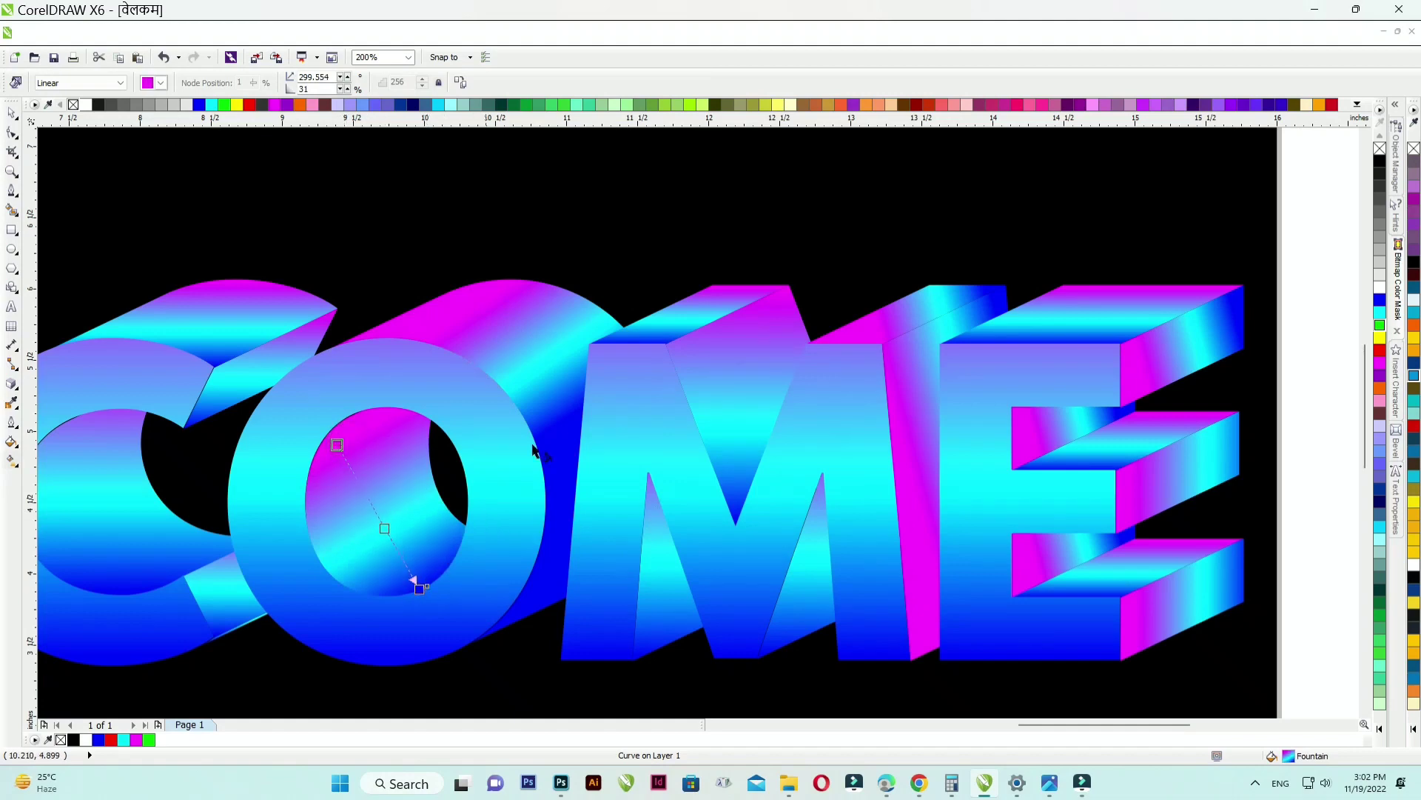
- Angle the gradients diagonally down to the right in the M's upper notch, about 308°, and in its two lower openings
click(712, 357)
drag(704, 346, 774, 434)
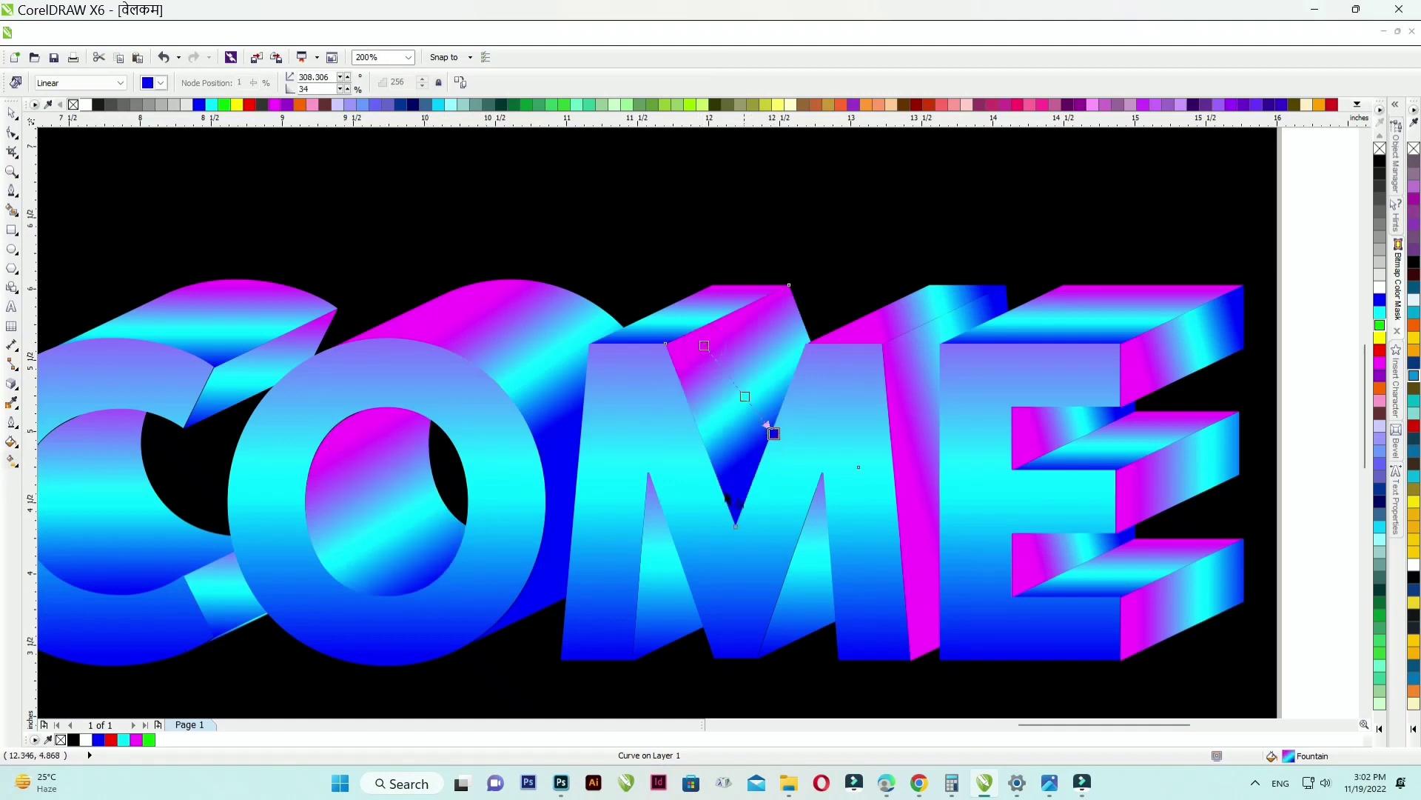
click(655, 526)
drag(643, 521, 703, 612)
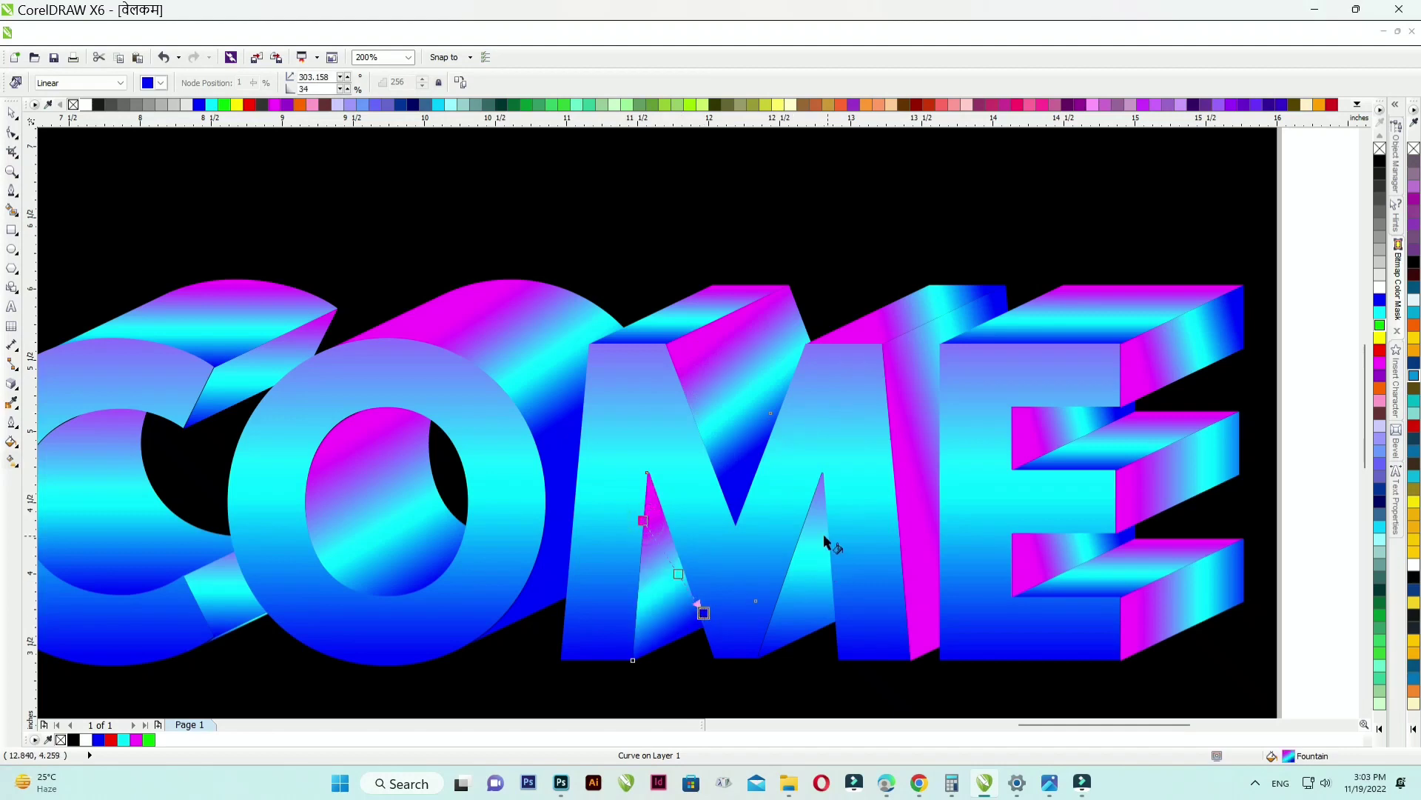
mouse_move(824, 535)
mouse_down()
mouse_move(792, 509)
mouse_move(846, 587)
mouse_up()
click(807, 545)
- Redirect the gradient on the M's outer right side face diagonally downward, from magenta at its upper end to blue below
click(910, 429)
drag(899, 363, 994, 531)
click(892, 316)
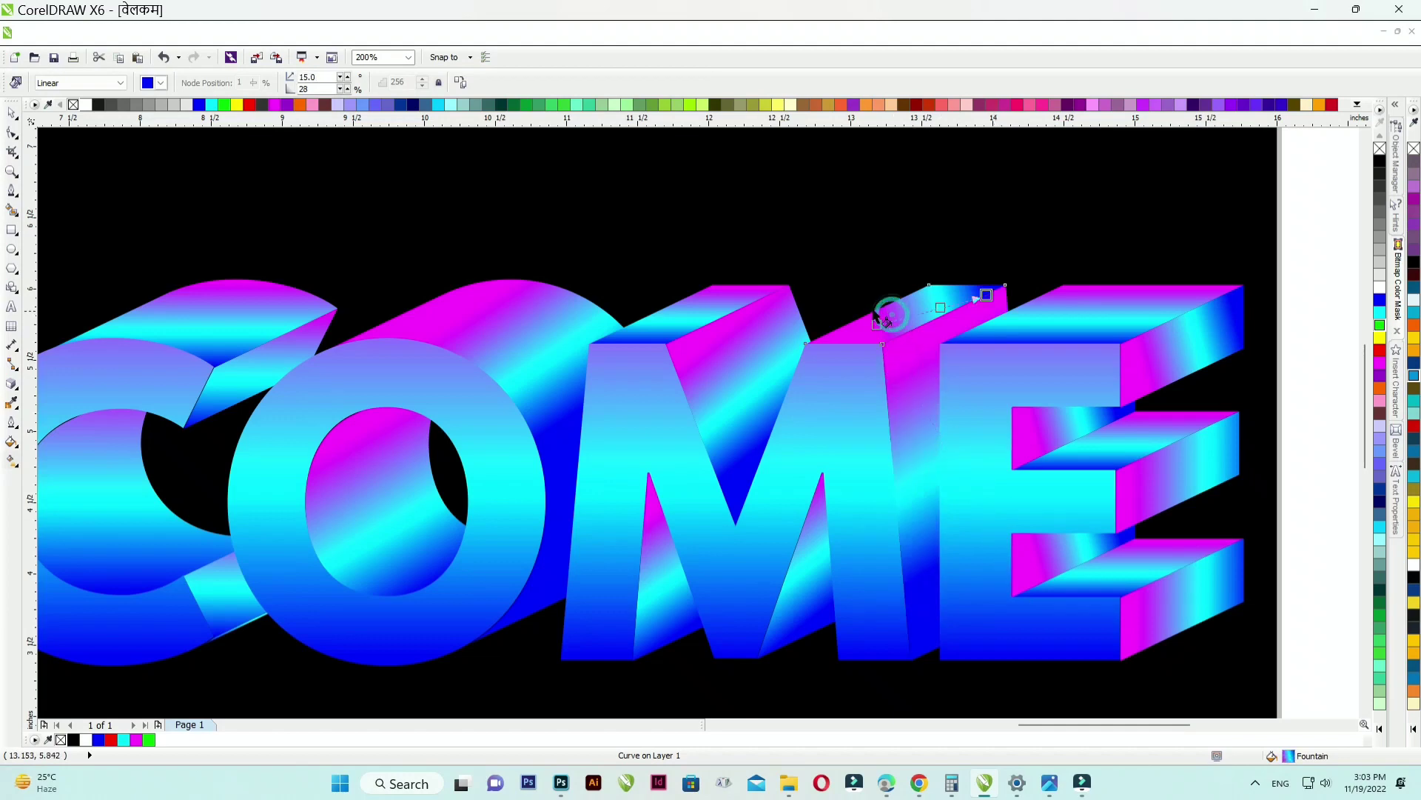
- Tilt the gradient on the L's tall side face down to the right and stretch its ends toward the face's corners
scroll(955, 333, down, 1)
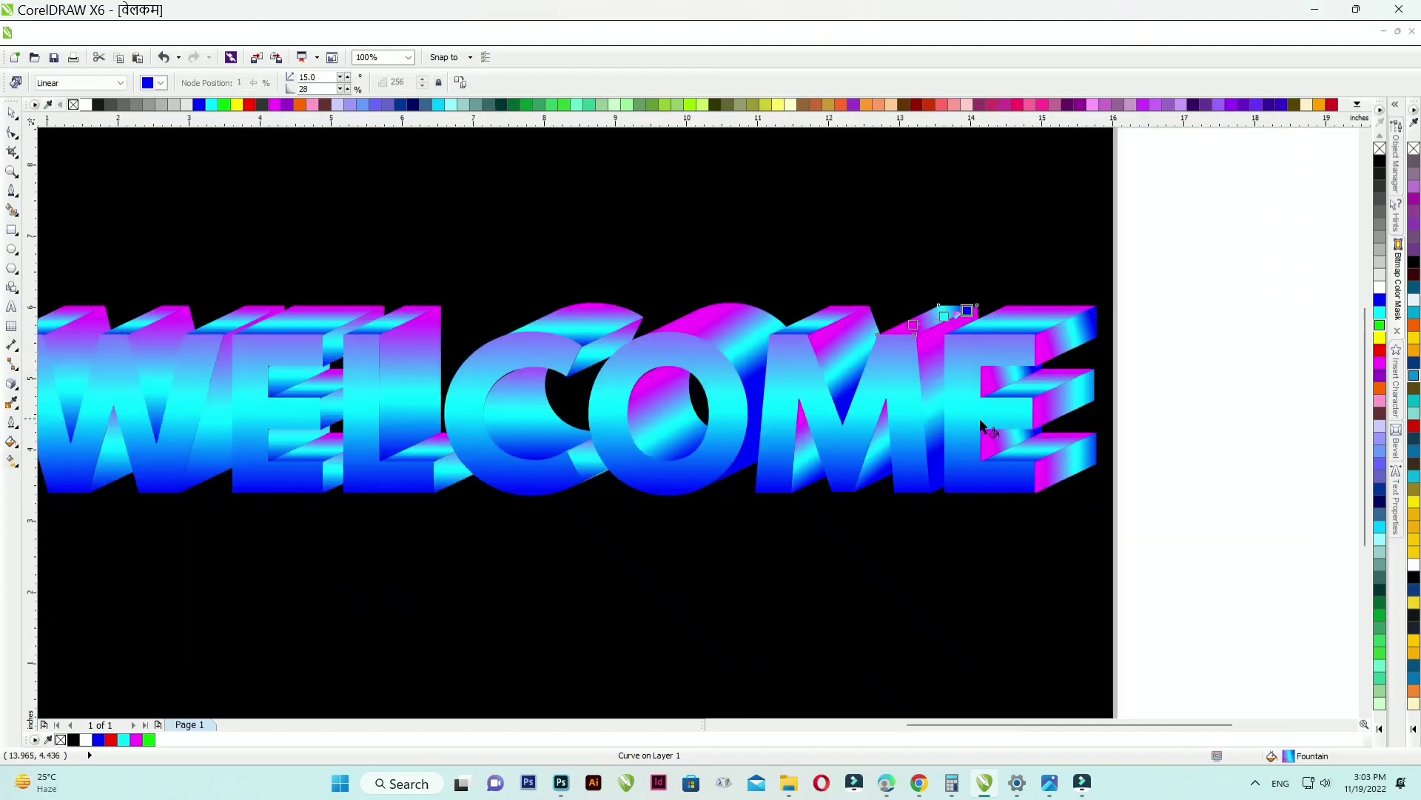
scroll(304, 405, up, 1)
click(491, 372)
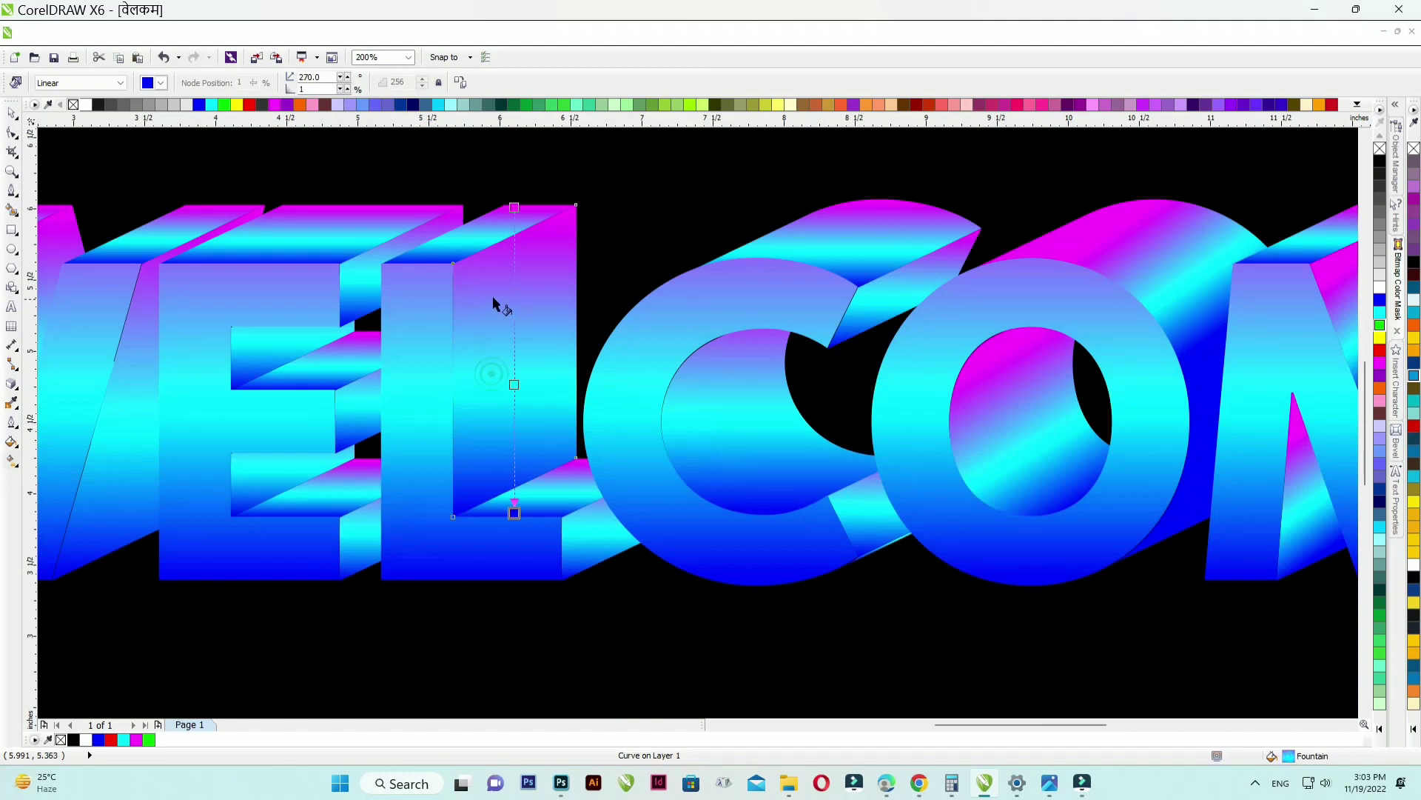
drag(482, 299, 510, 471)
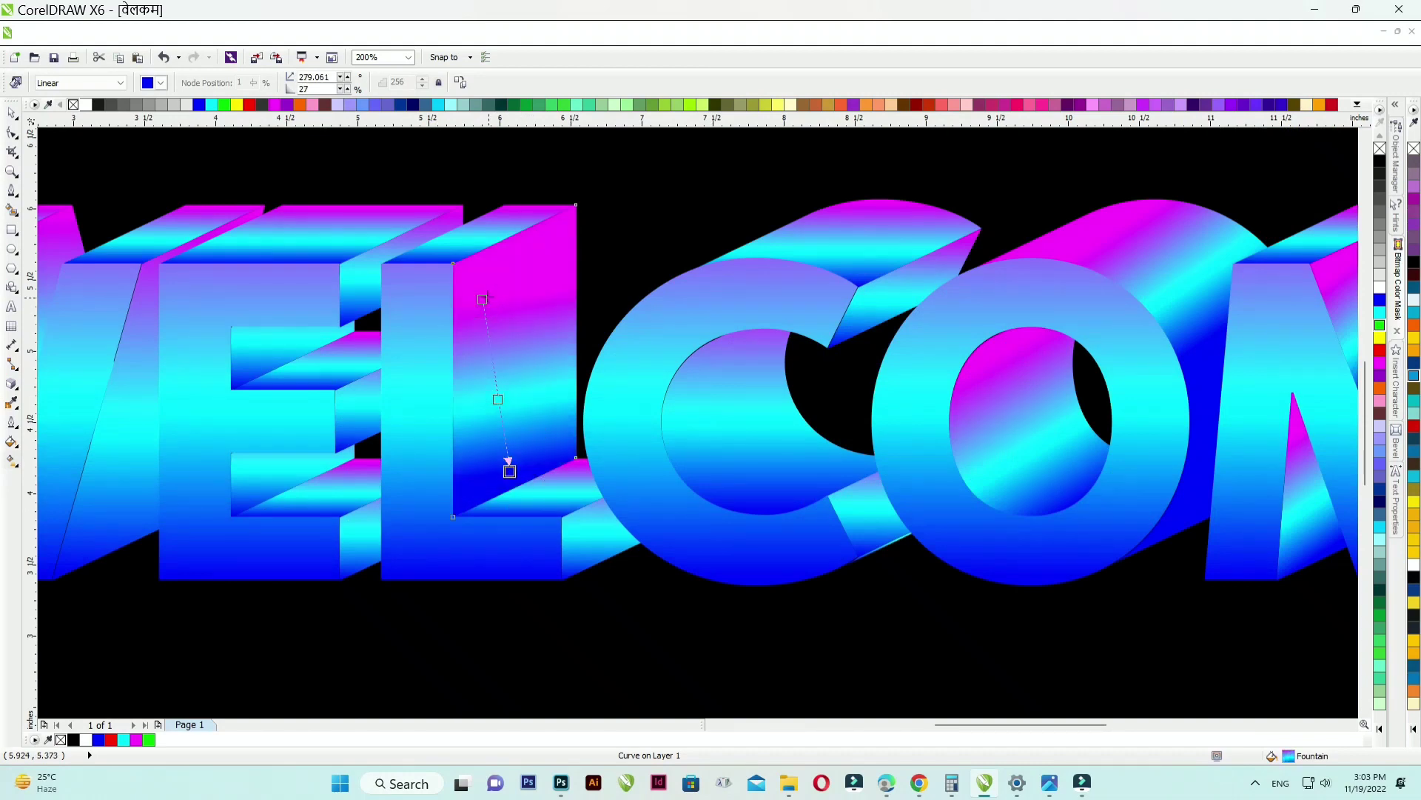
drag(482, 299, 462, 266)
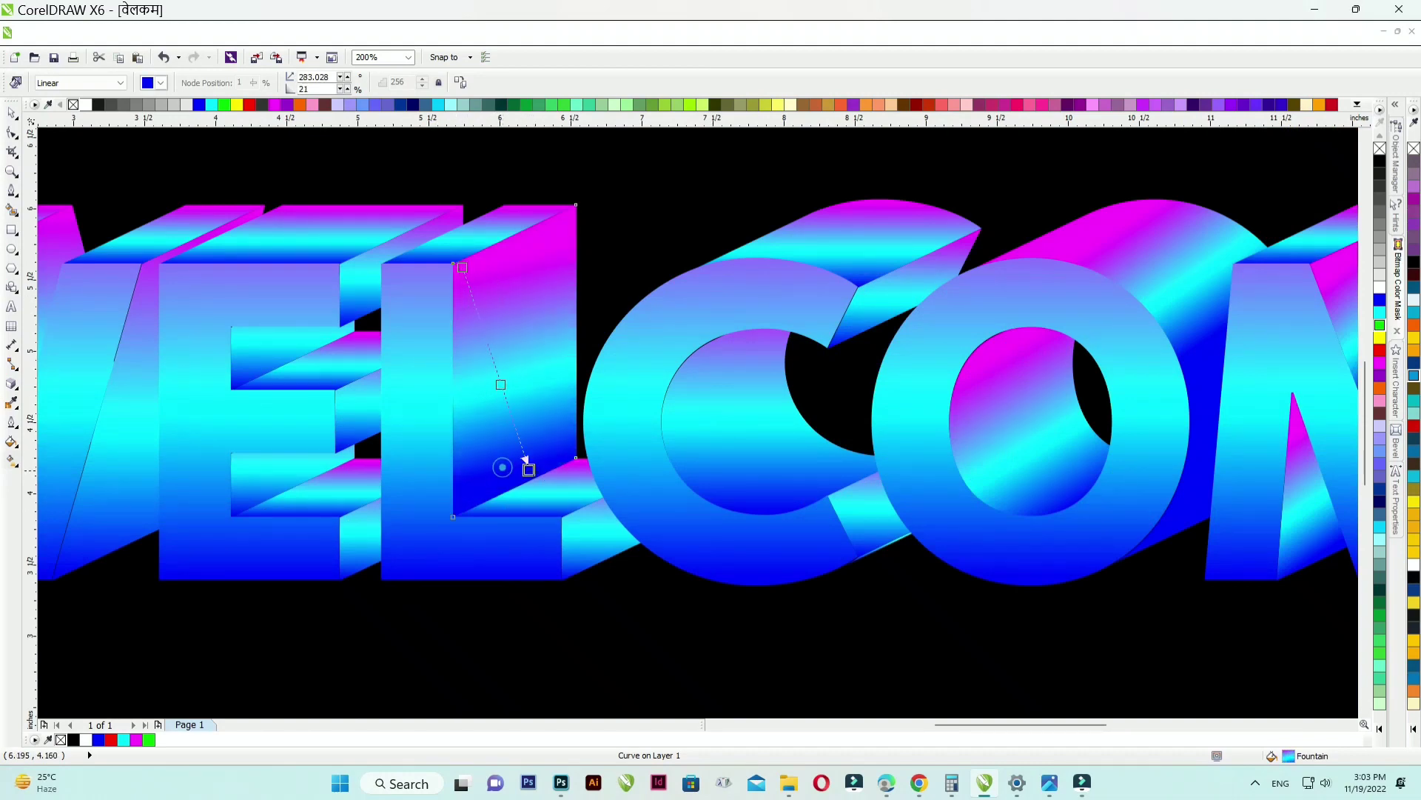
drag(528, 469, 545, 471)
- Run the gradients straight down from magenta to blue on the first E's two recessed inner faces, undoing a diagonal trial
click(291, 386)
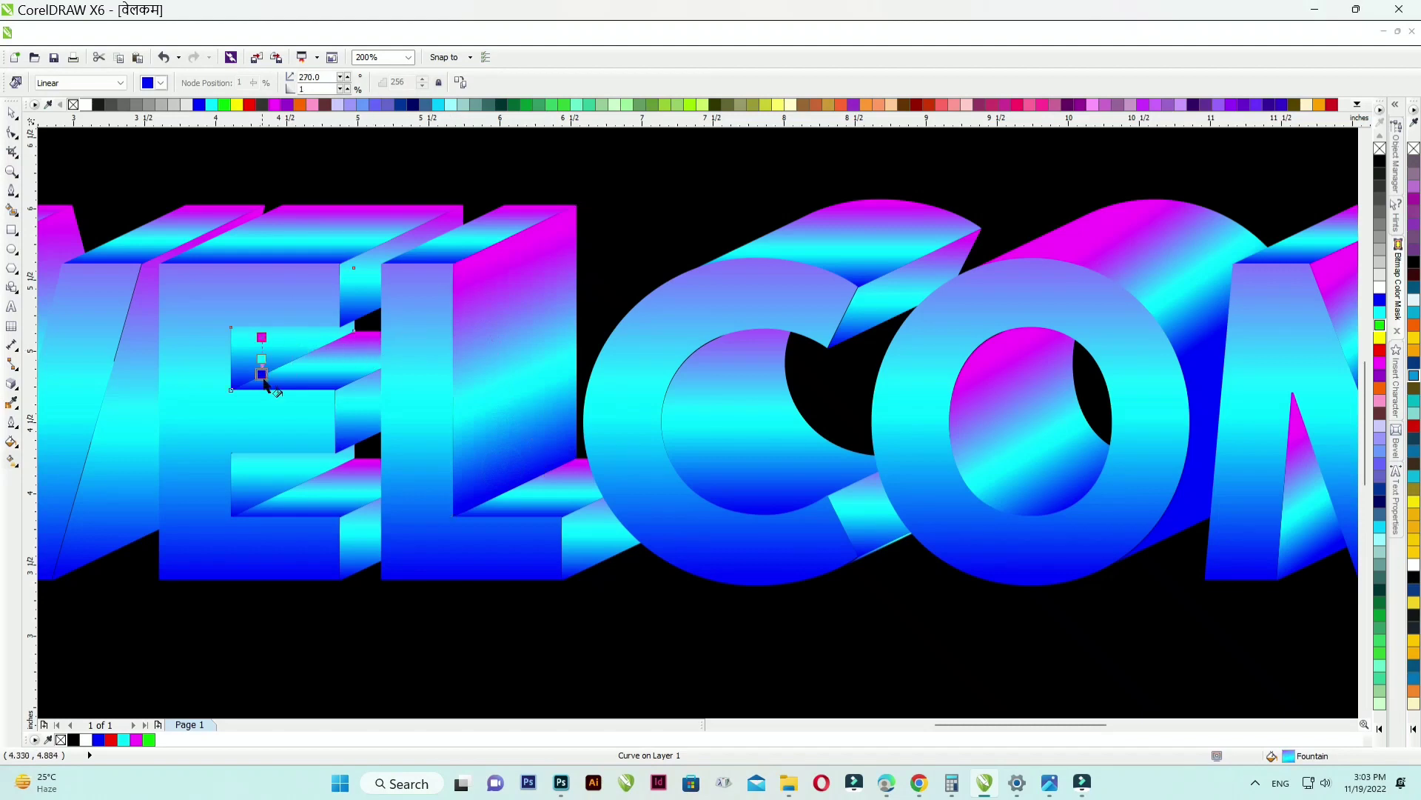
scroll(256, 490, up, 2)
click(264, 431)
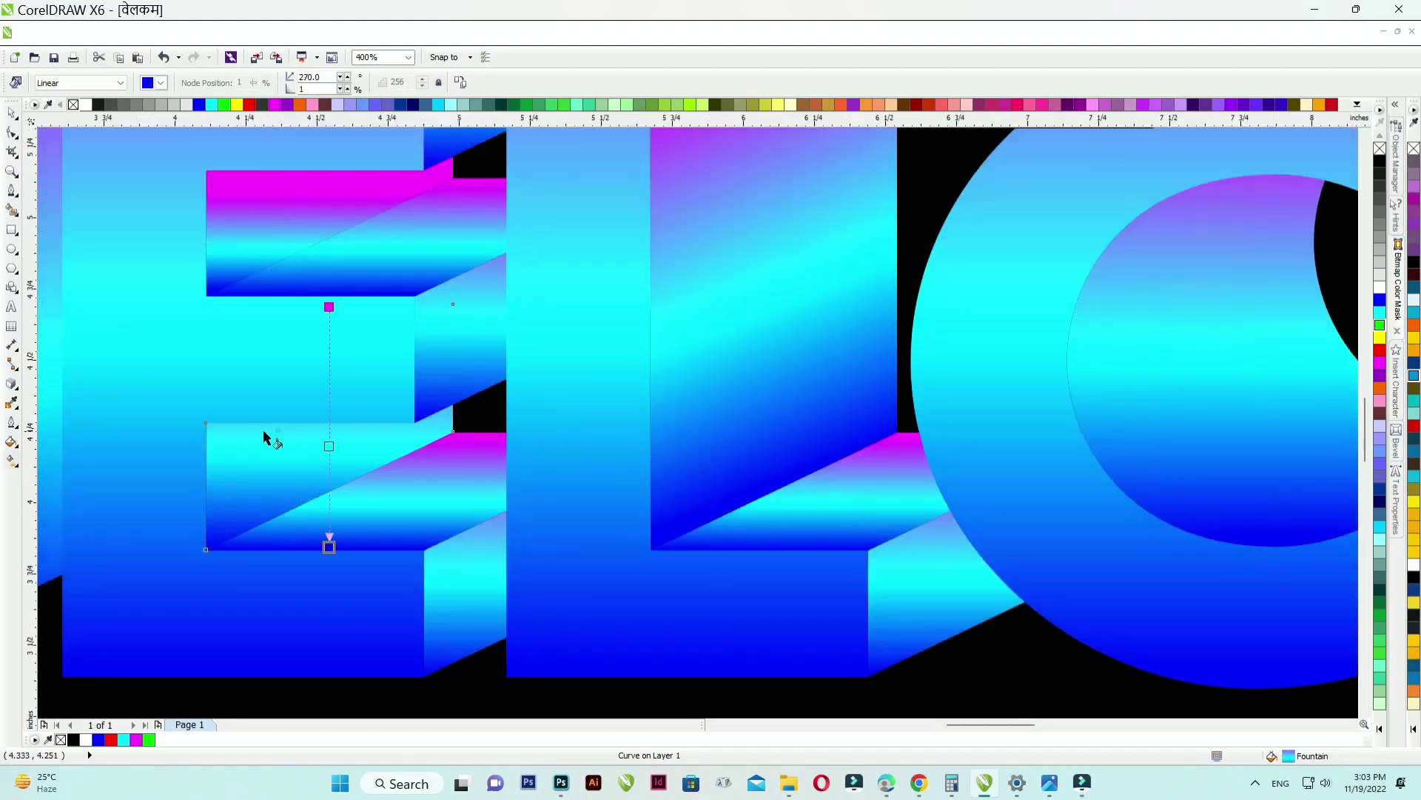
drag(261, 429, 296, 564)
key(ctrl+z)
drag(260, 427, 260, 552)
- Redraw the gradient on the W's outer right side face, running steeply down to the left from magenta to blue
scroll(584, 398, down, 2)
click(317, 342)
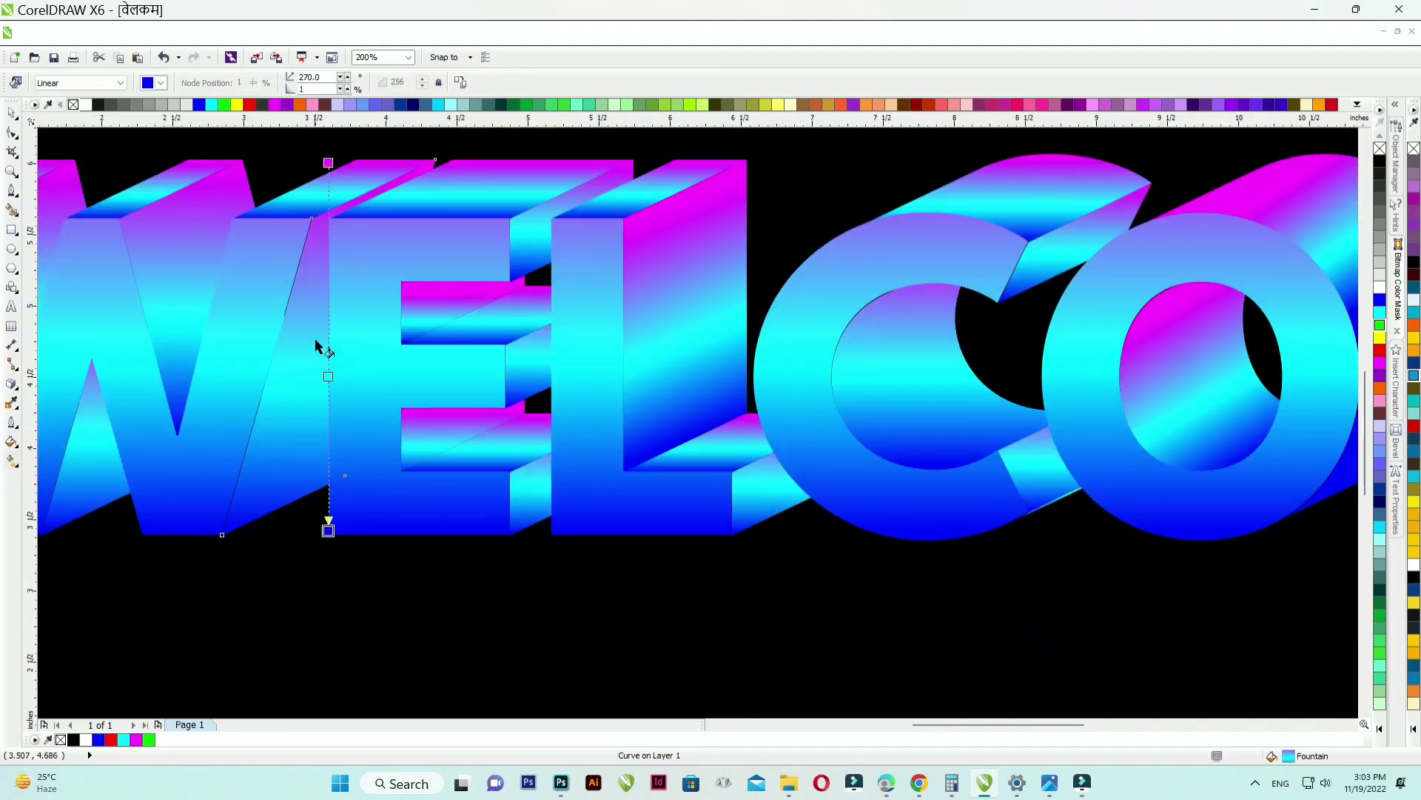
drag(317, 292, 276, 479)
- Angle the gradients in the W's two upper notches steeply down to the right, at about 294° and 292°
click(199, 312)
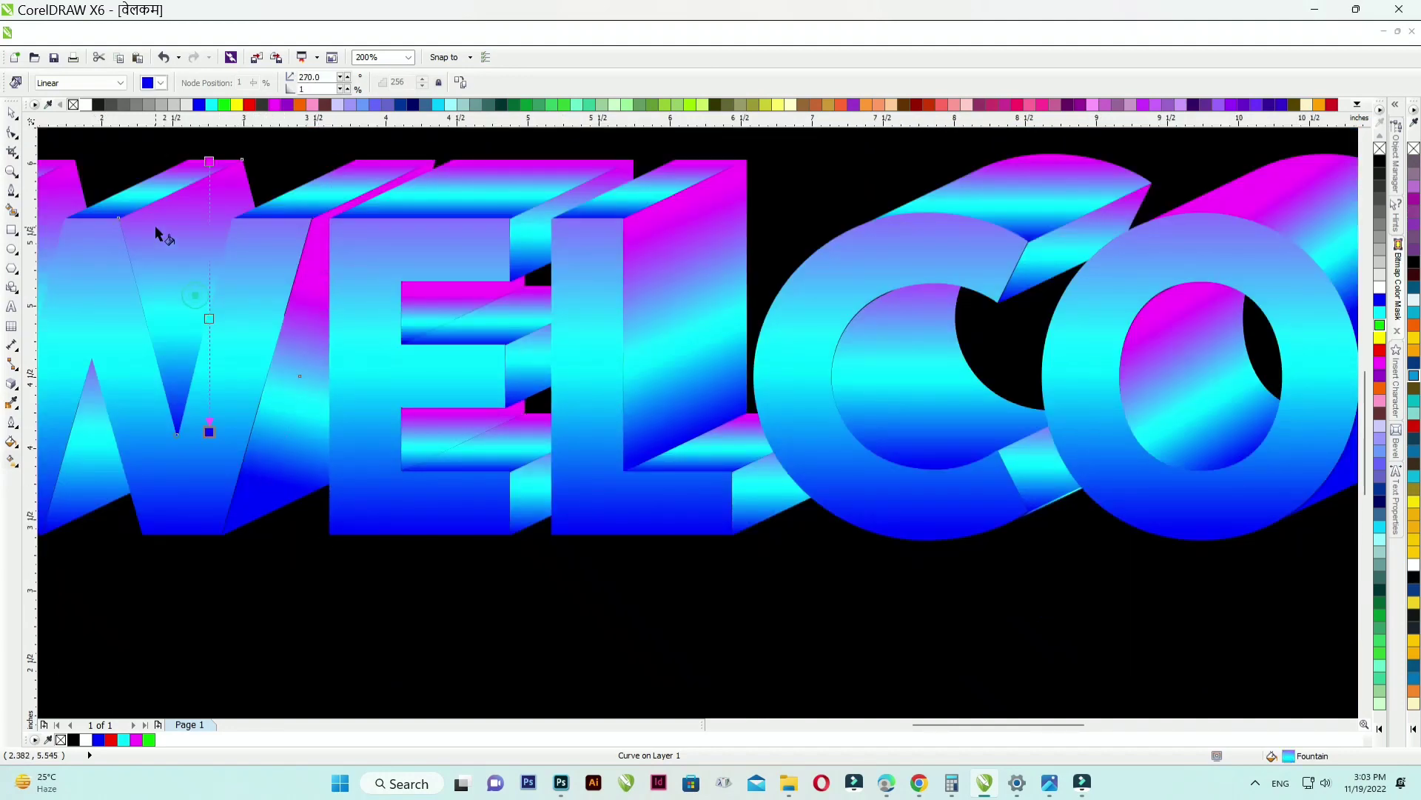
drag(154, 224, 222, 375)
scroll(565, 390, down, 2)
scroll(496, 400, up, 2)
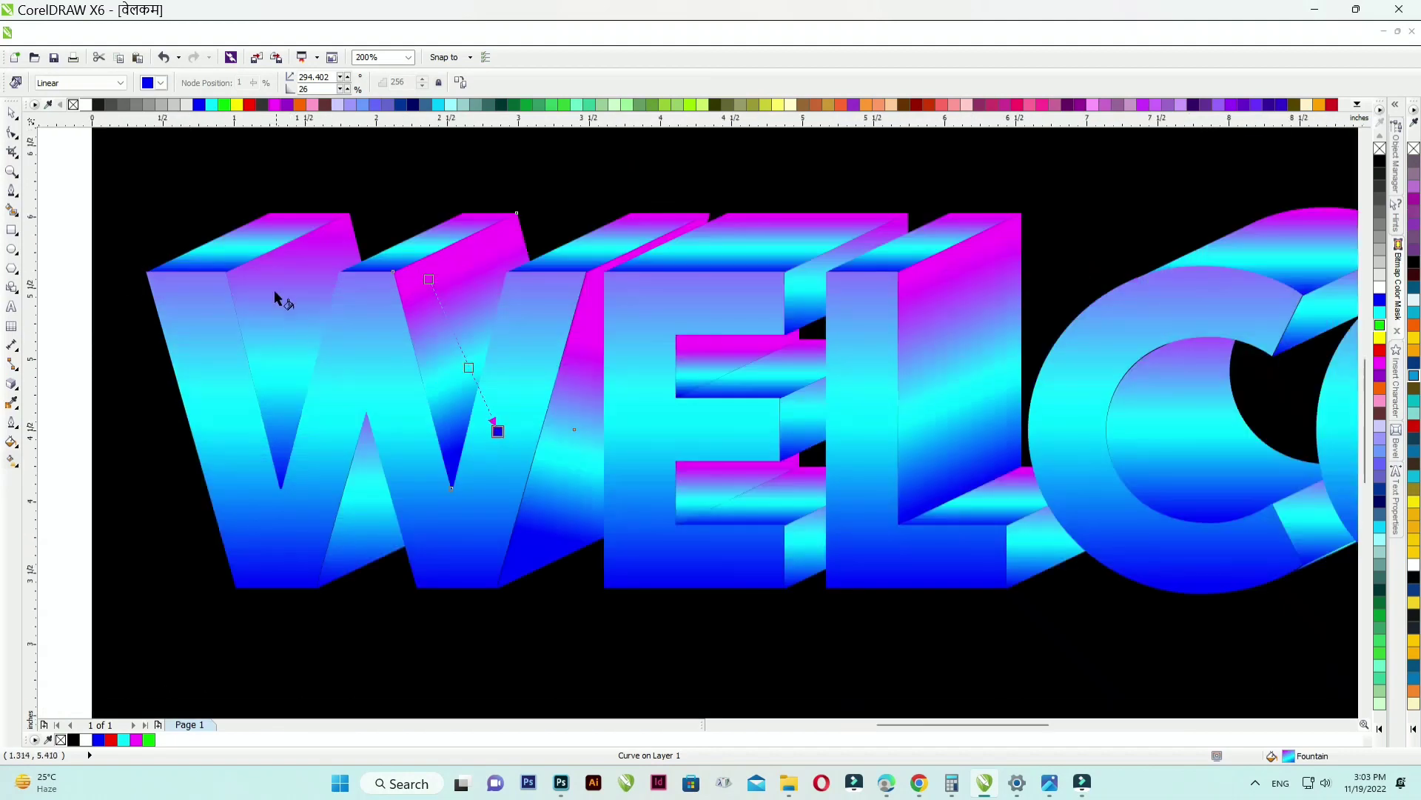
drag(276, 295, 318, 390)
click(293, 268)
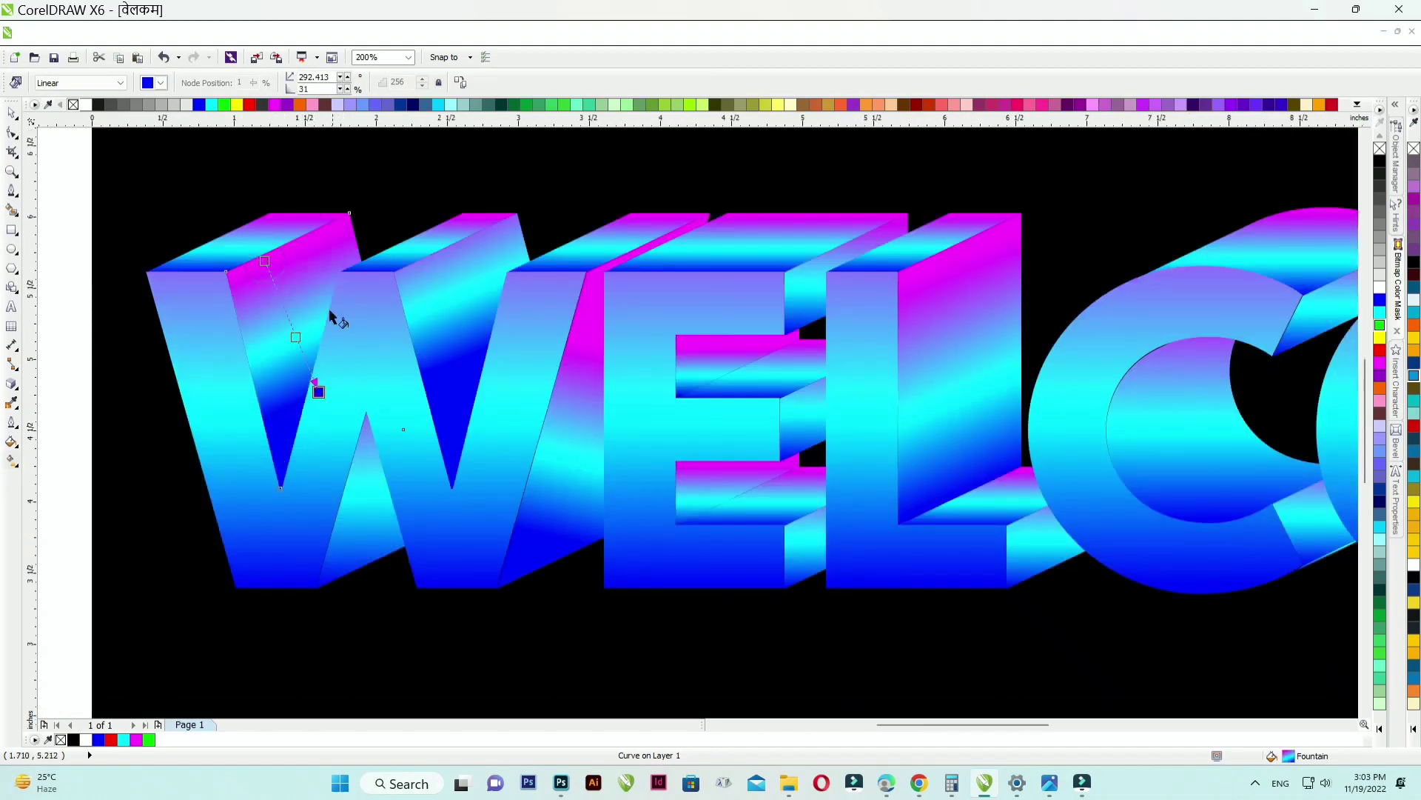
- Run horizontal magenta-to-blue gradients across the top faces of the W's left arm and middle peak
scroll(265, 229, up, 1)
click(260, 237)
drag(178, 252, 364, 252)
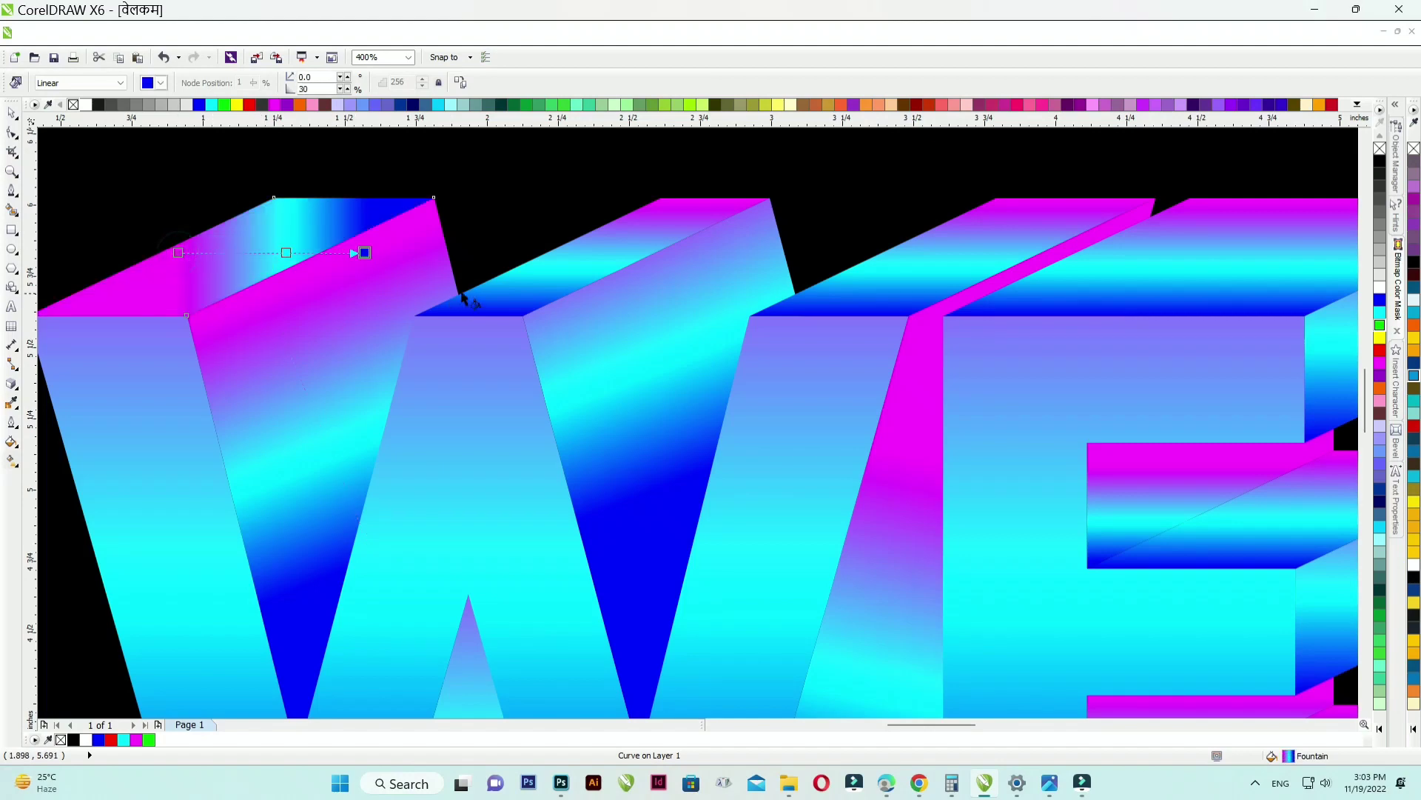
drag(492, 280, 664, 280)
scroll(375, 311, down, 2)
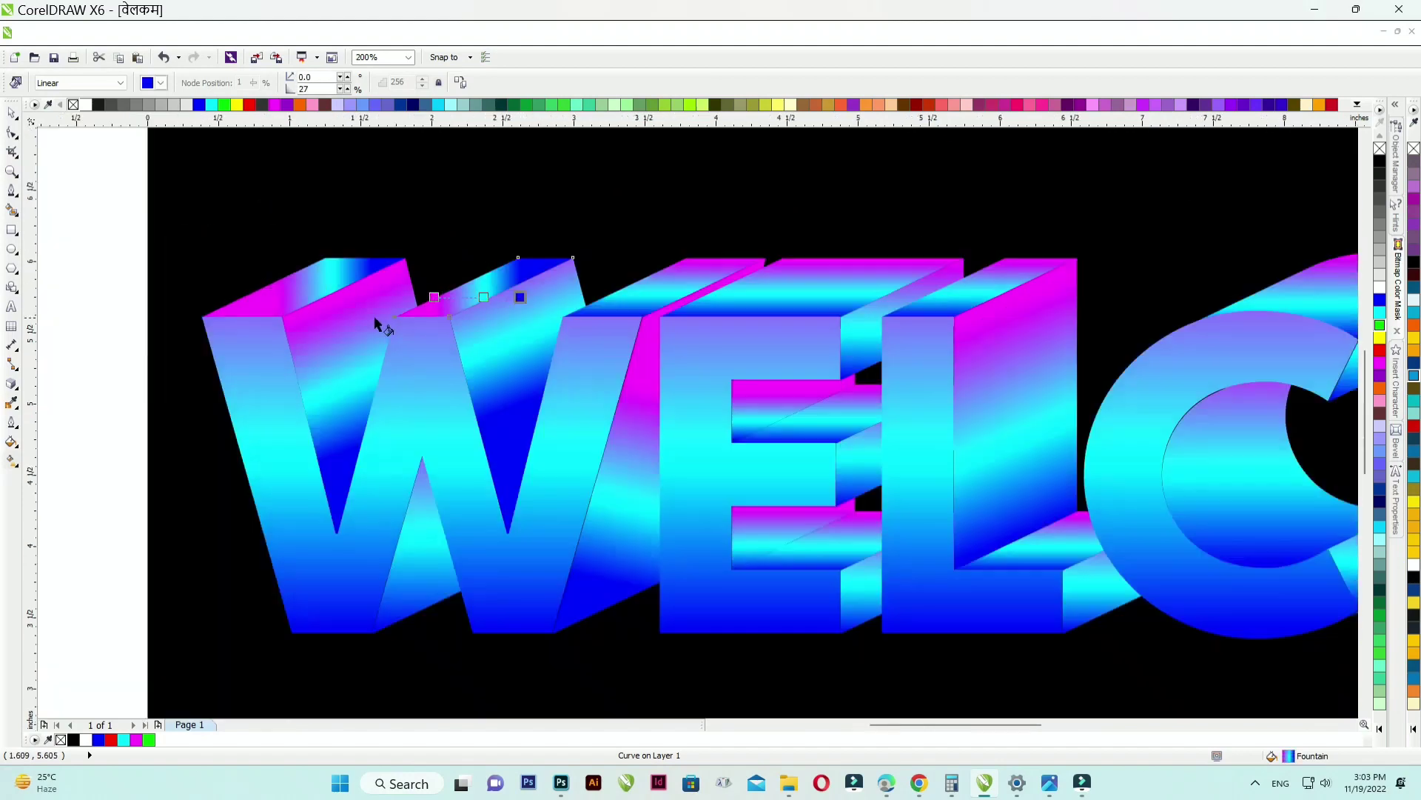
- Run the magenta-to-blue gradients left to right across the top faces of the first E and the L
scroll(601, 245, up, 1)
click(693, 329)
drag(636, 346, 906, 346)
scroll(422, 348, down, 1)
scroll(733, 319, up, 1)
click(681, 348)
drag(518, 384, 864, 357)
- Apply a horizontal magenta-to-blue gradient to the C's curved top face
scroll(425, 351, down, 1)
scroll(777, 342, up, 2)
drag(482, 404, 1047, 390)
scroll(489, 370, down, 2)
scroll(918, 354, up, 2)
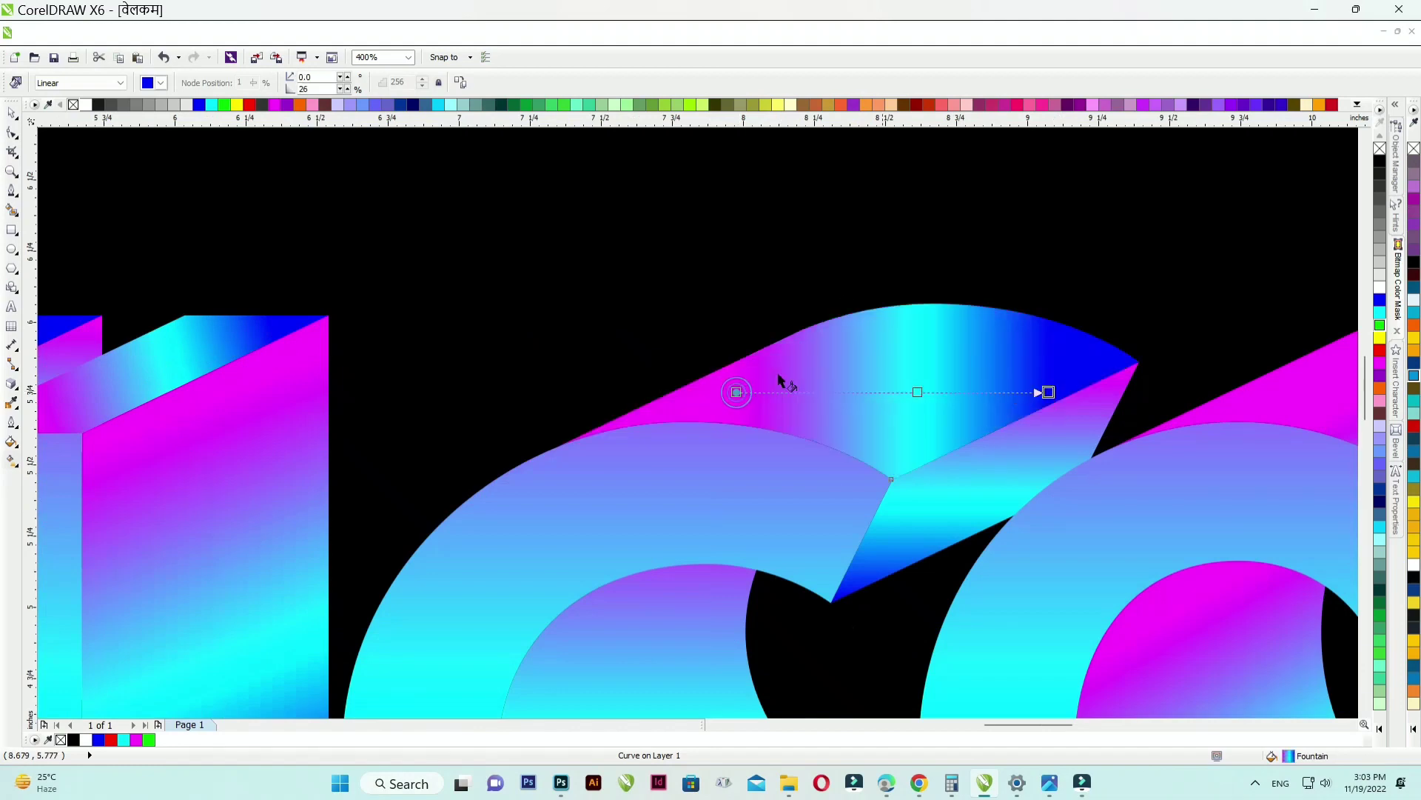
- Apply a horizontal magenta-to-blue gradient to the top face of the M's left stem
scroll(567, 400, down, 2)
scroll(563, 396, down, 2)
scroll(641, 406, up, 3)
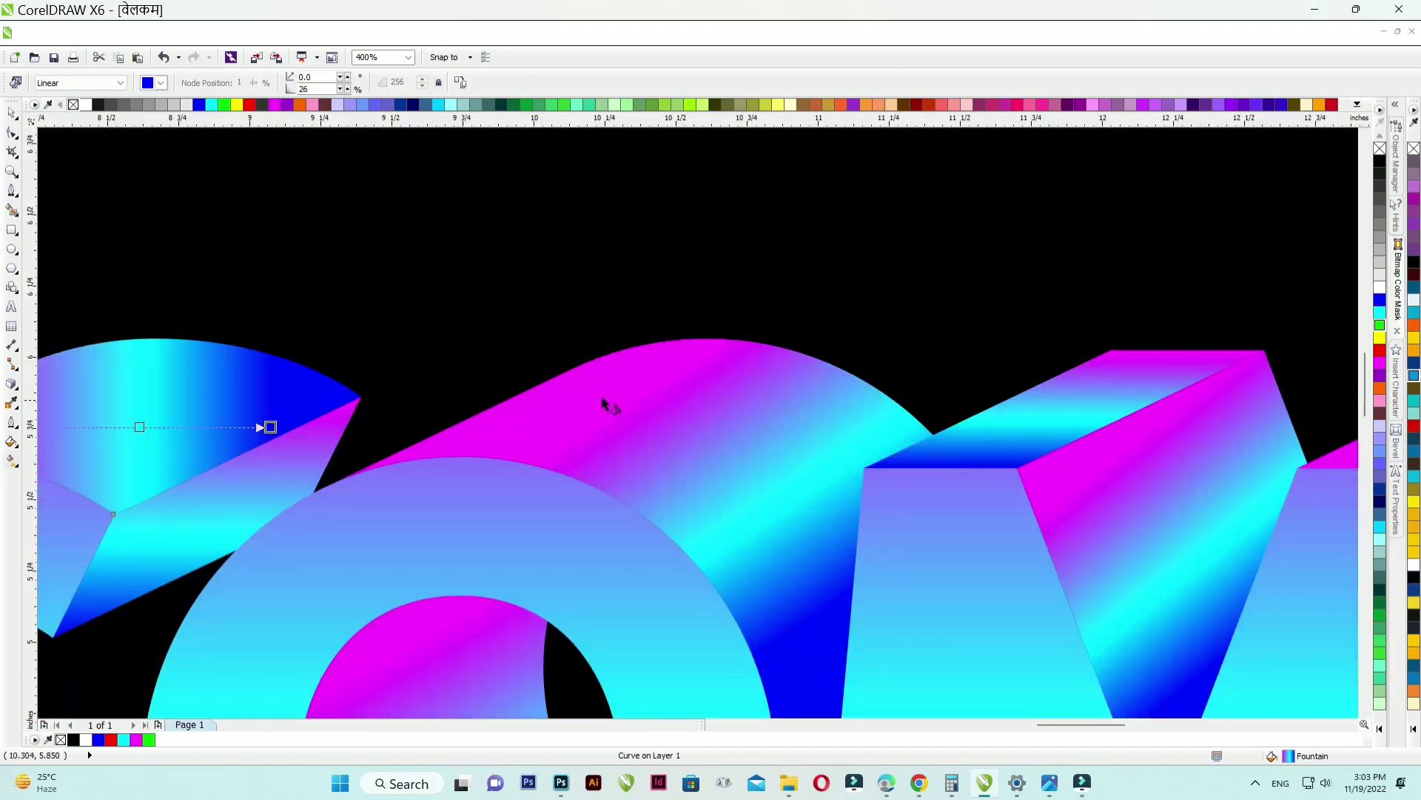
scroll(605, 403, down, 2)
scroll(850, 387, up, 2)
drag(654, 432, 923, 412)
scroll(657, 433, down, 2)
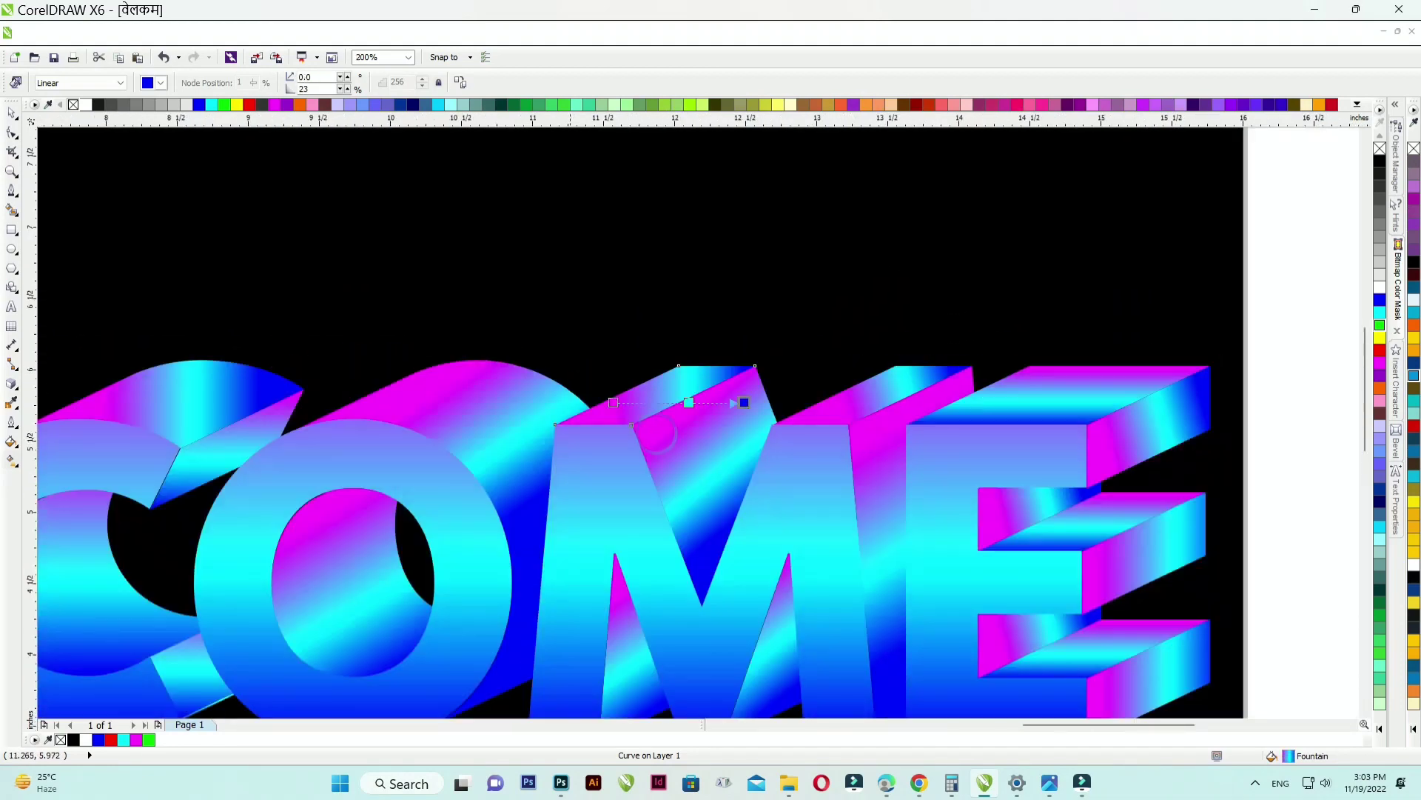
- Redraw the gradient on the top face of the M's right stem at 15°, from magenta to blue
scroll(989, 376, up, 1)
click(811, 423)
drag(663, 451, 884, 392)
scroll(677, 402, down, 1)
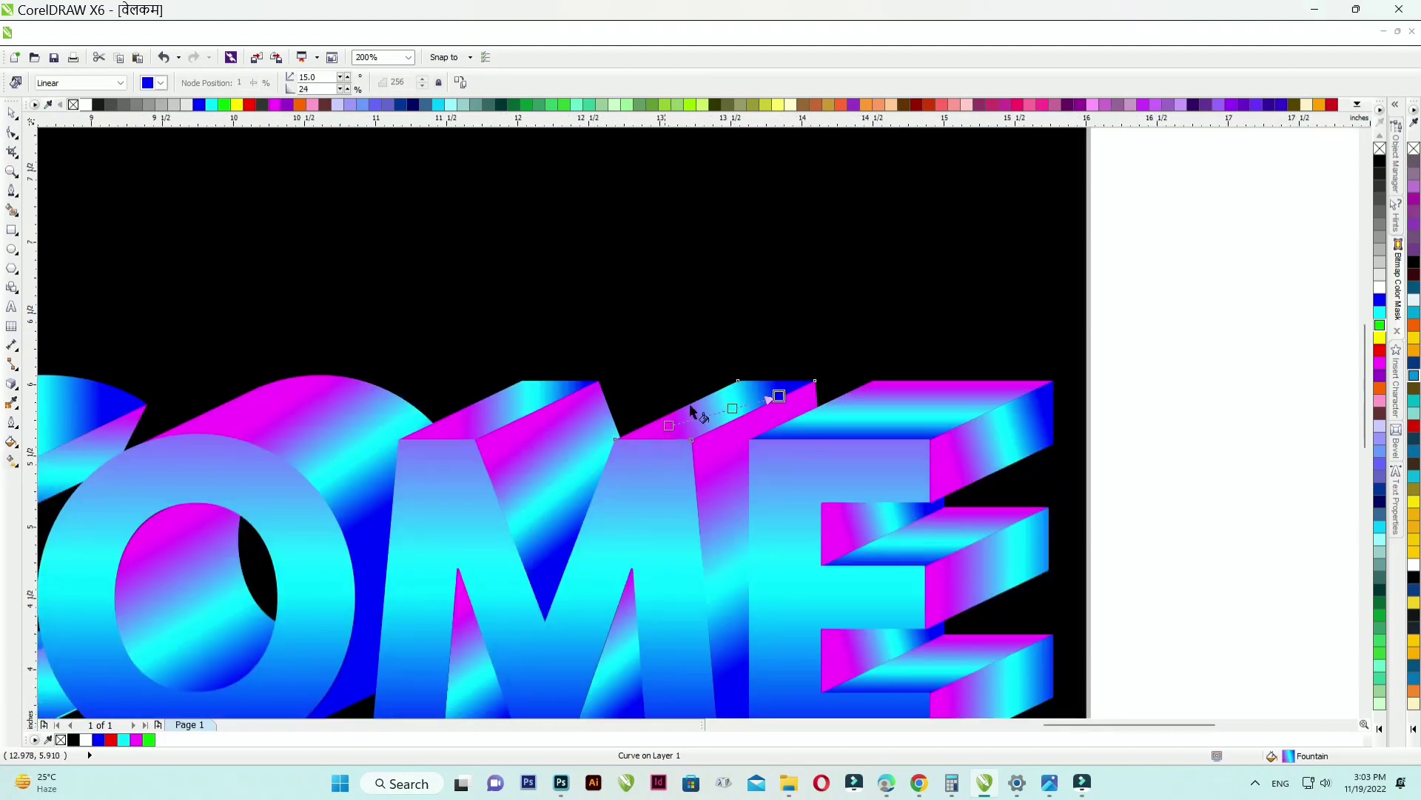
- Try a horizontal magenta-to-blue gradient on the last E's top face and a 15° one on its middle arm's upper face
scroll(896, 407, up, 2)
drag(766, 440, 942, 437)
scroll(841, 487, down, 1)
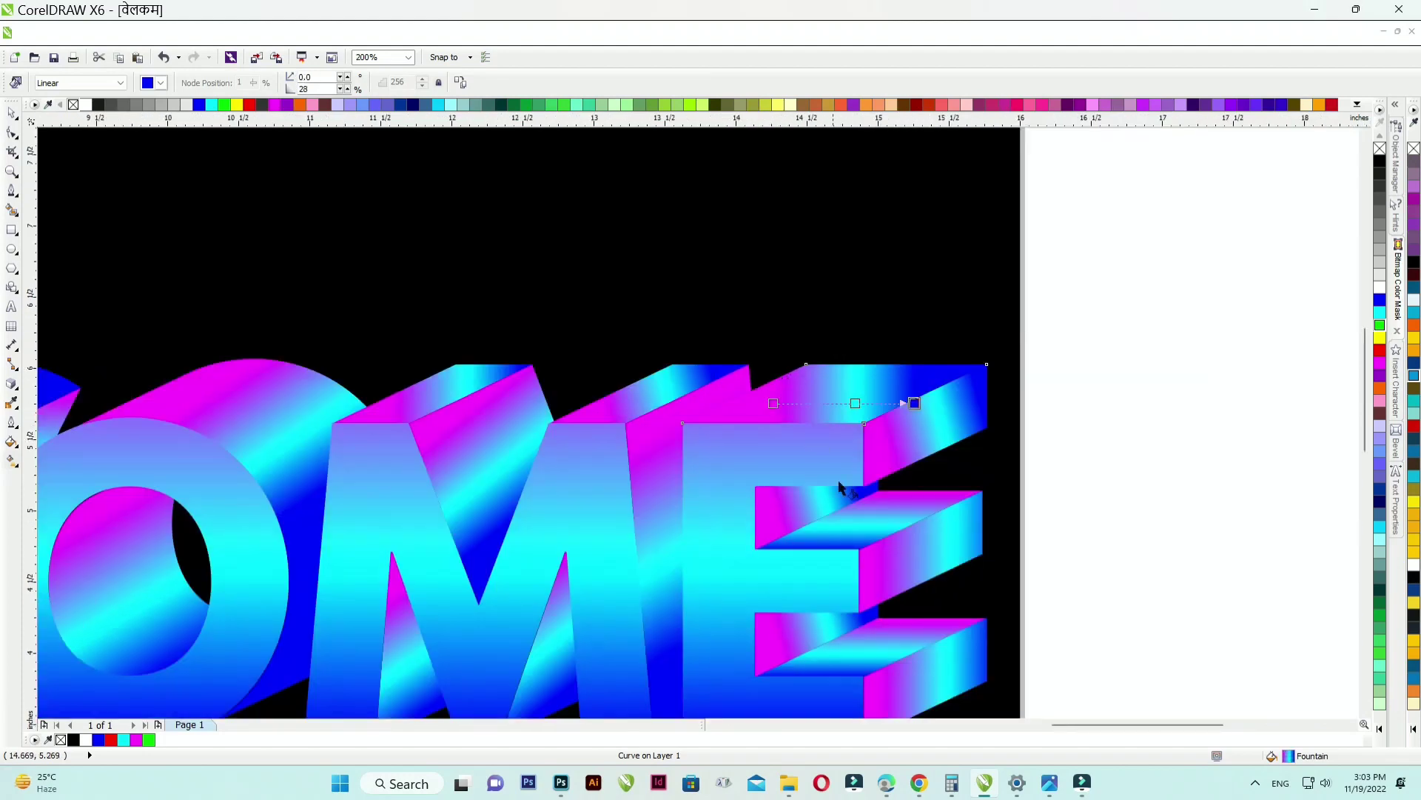
drag(815, 532, 946, 497)
scroll(847, 372, down, 1)
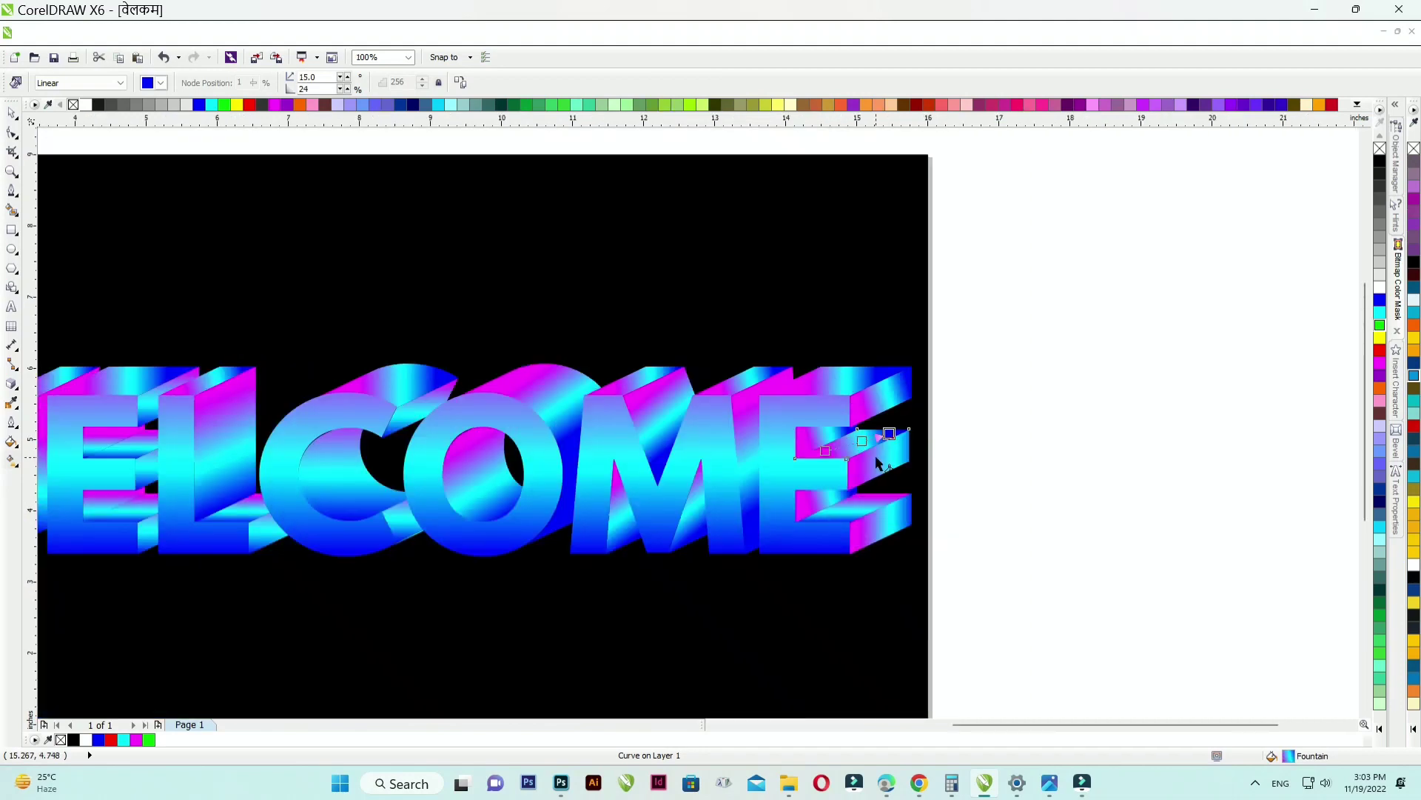
- Redraw the gradients on the last E's top face and its middle arm's upper face vertically at 270°, from magenta to blue
drag(851, 438, 851, 467)
scroll(877, 410, up, 1)
scroll(879, 405, up, 1)
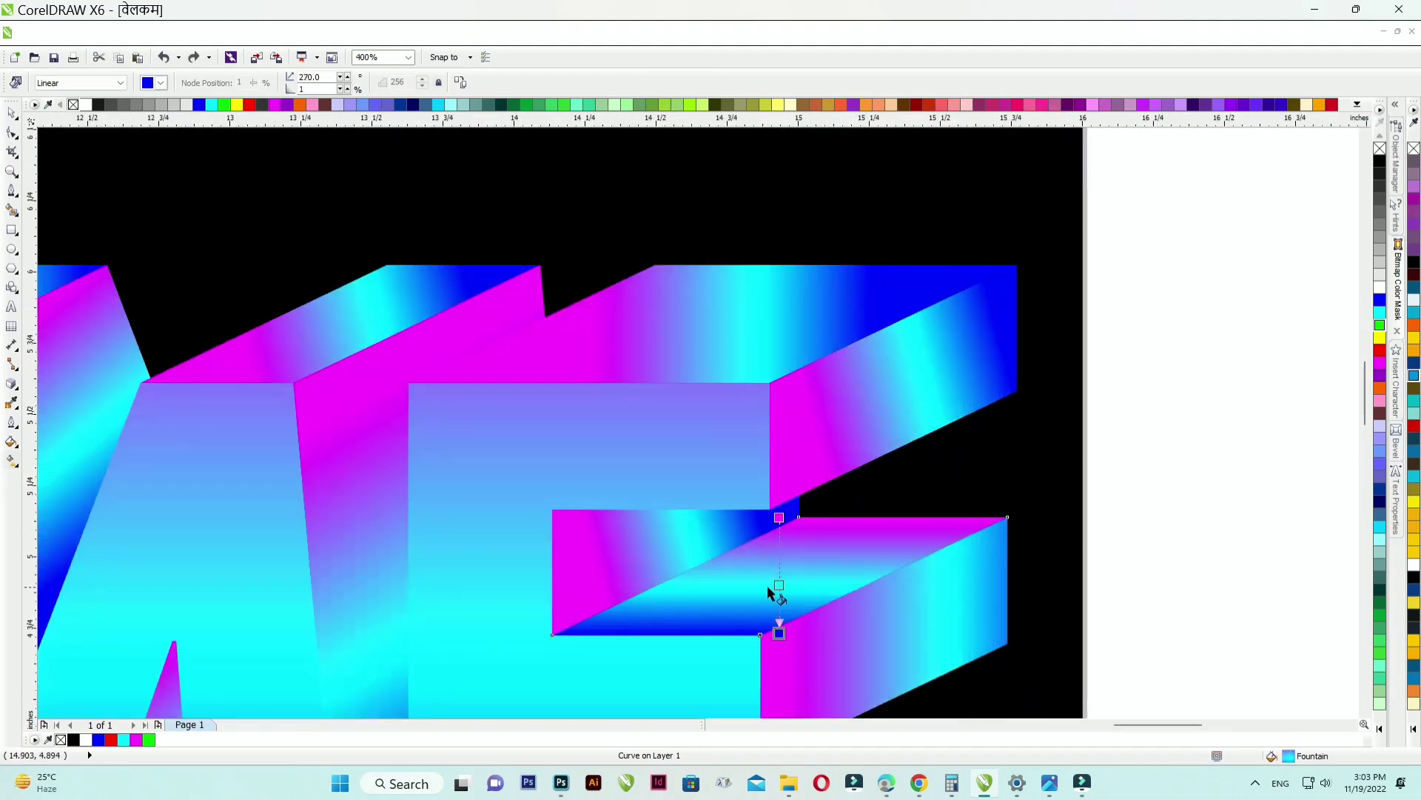
click(717, 275)
drag(712, 276, 714, 416)
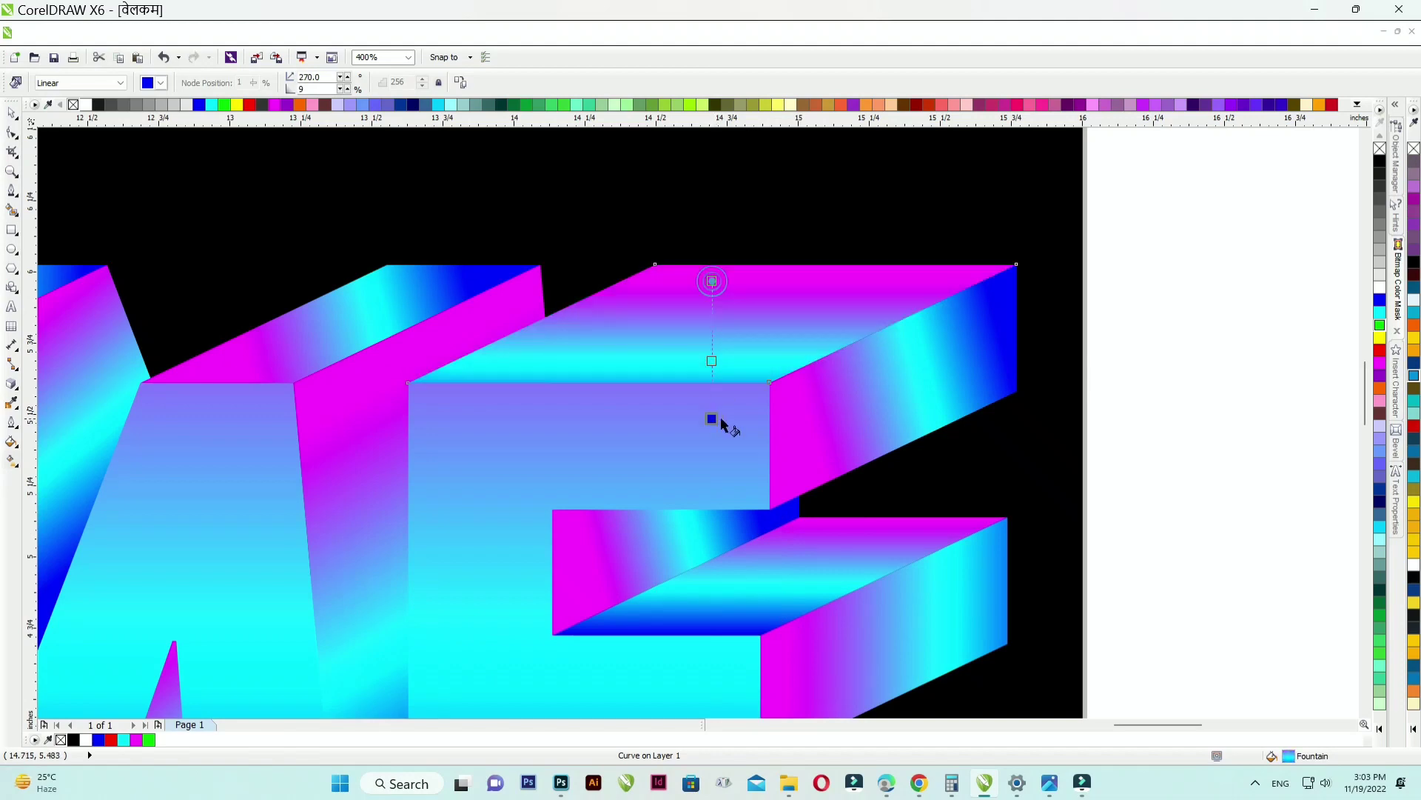
scroll(786, 280, down, 1)
click(781, 429)
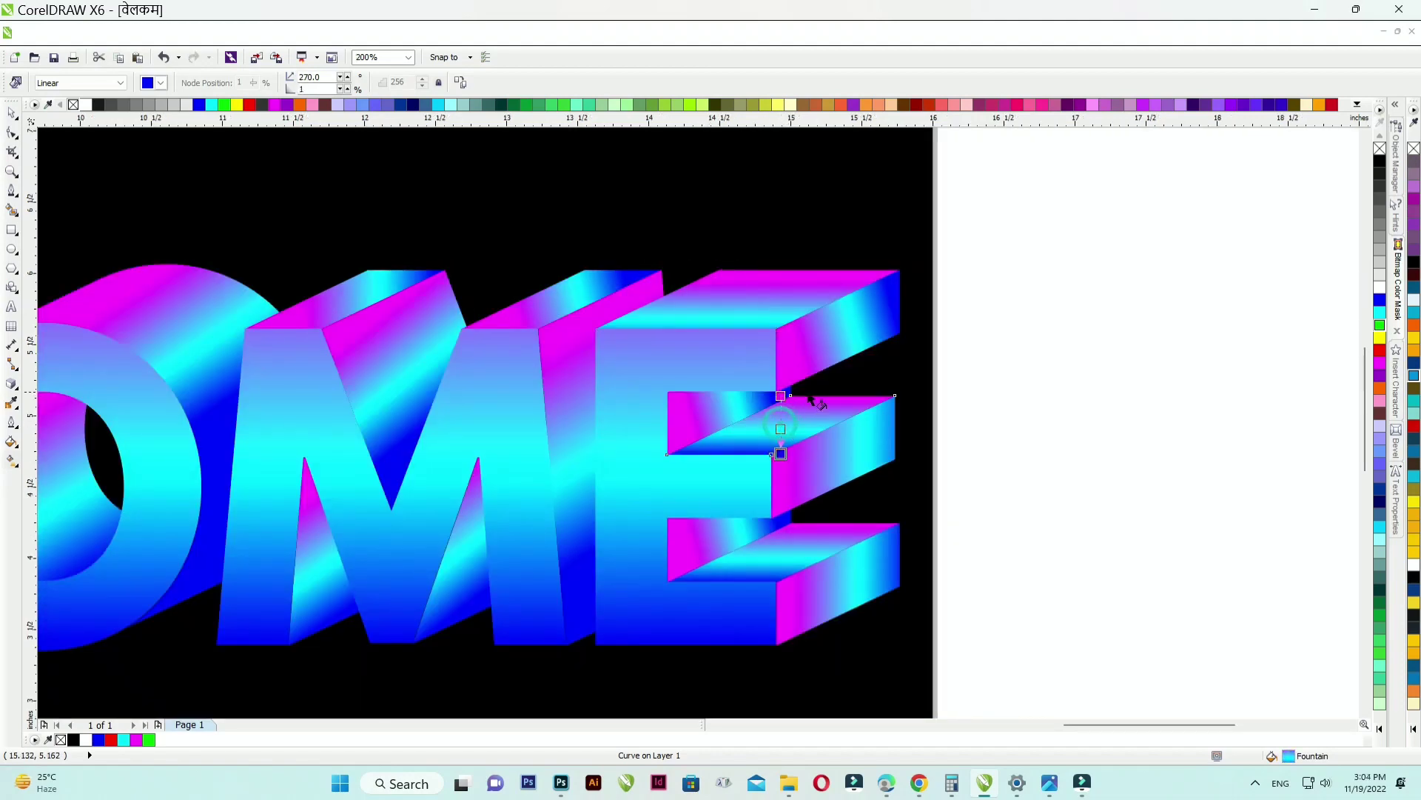
scroll(791, 397, up, 1)
drag(809, 390, 810, 502)
- Redraw the gradient on the upper face of the last E's bottom arm at 270°, from magenta down to blue
scroll(784, 416, down, 1)
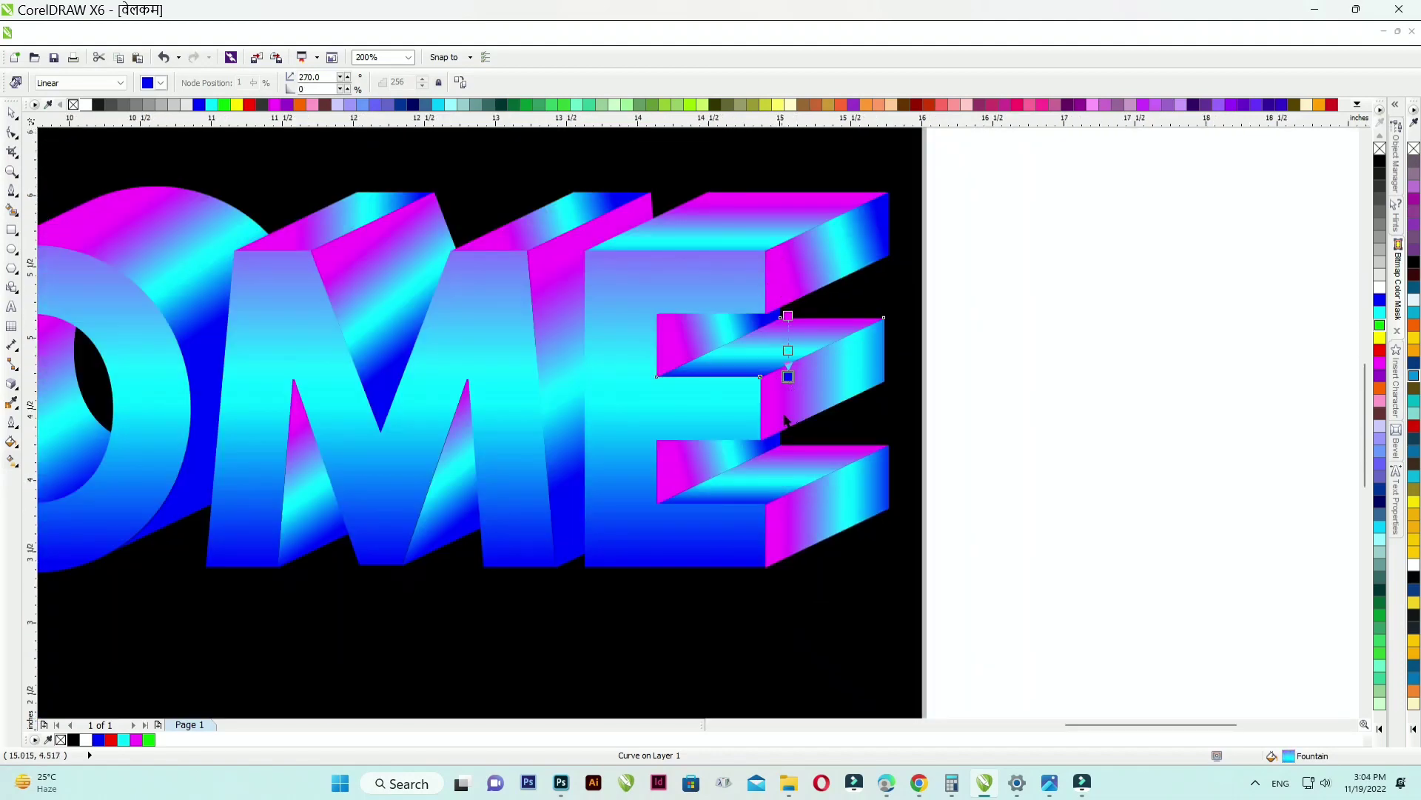
click(788, 453)
scroll(787, 453, up, 1)
drag(785, 444, 789, 560)
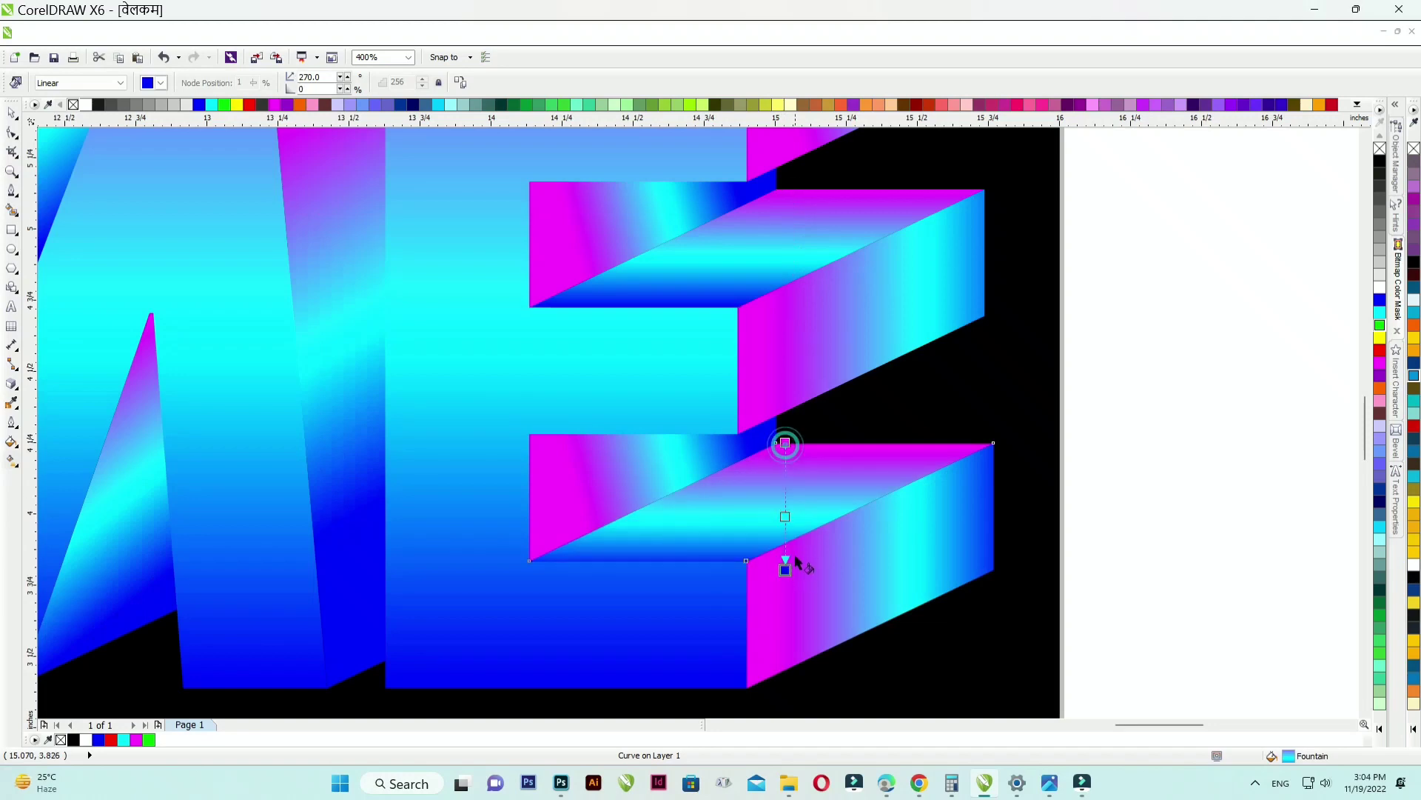
- Redraw the gradients on the top faces of the M's right and left stems at 270°, from magenta down to blue
scroll(795, 543, down, 1)
scroll(611, 250, up, 1)
click(594, 252)
drag(545, 221, 546, 338)
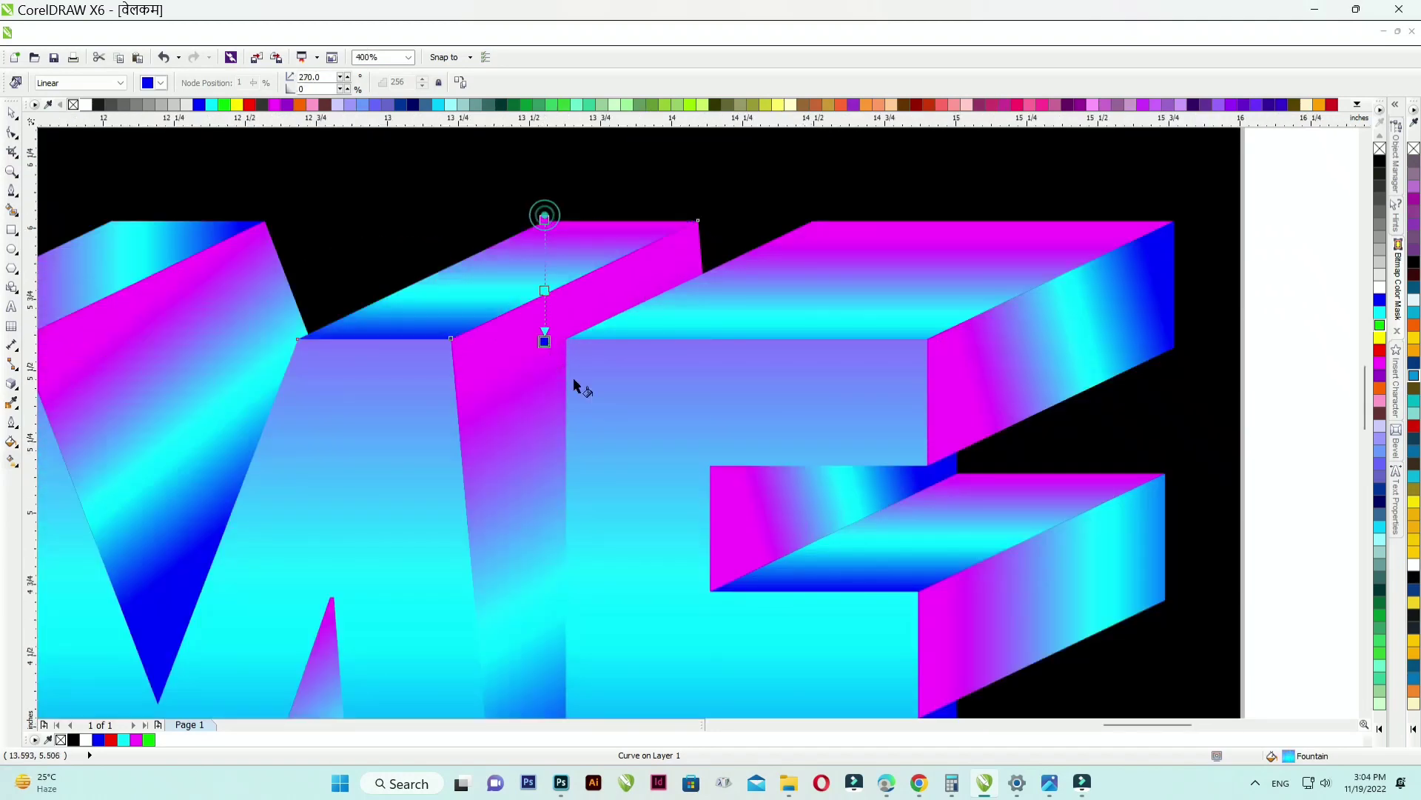
scroll(813, 388, down, 1)
scroll(481, 302, up, 1)
click(483, 337)
drag(444, 290, 448, 424)
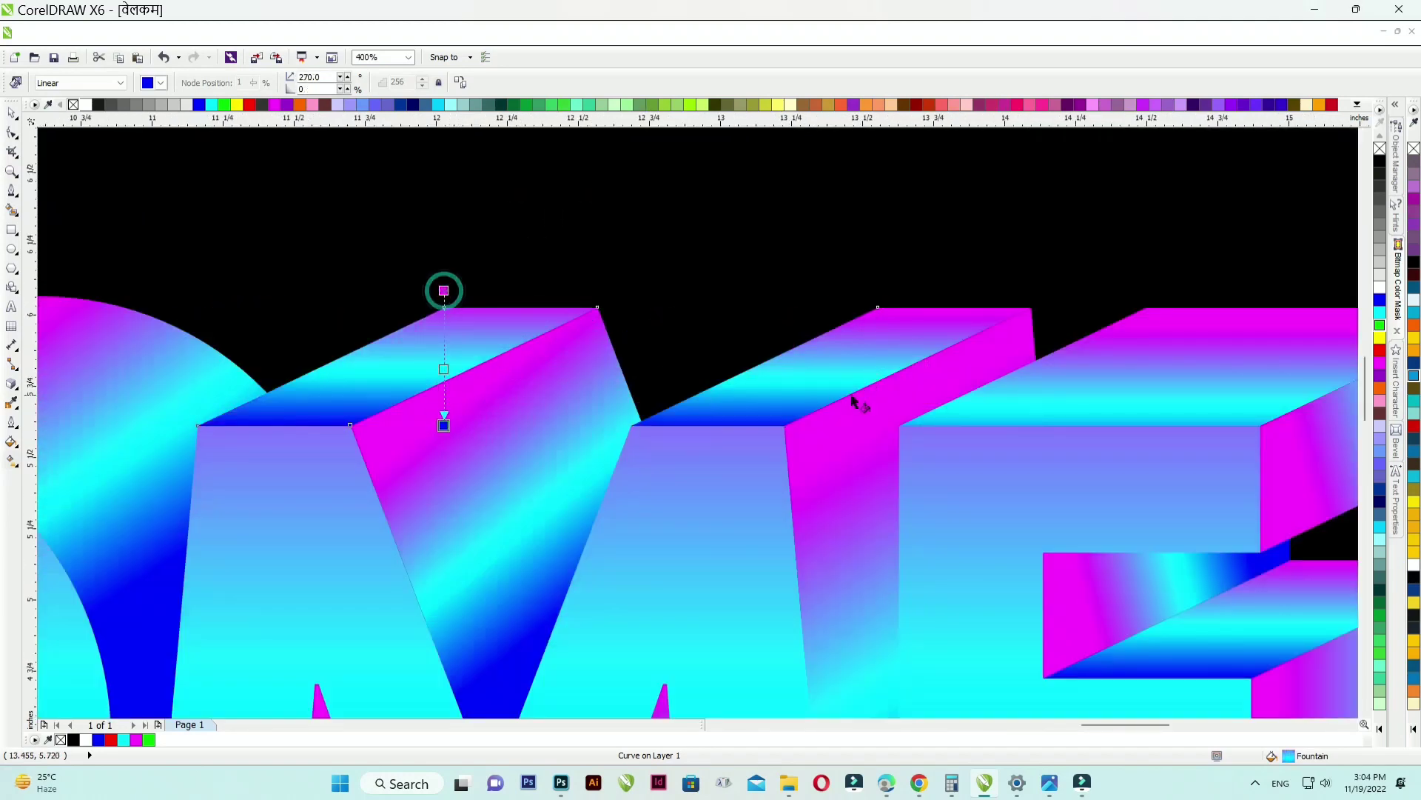
- Try vertical, horizontal and diagonal magenta-to-blue gradients on the C's curved top face
scroll(852, 396, down, 1)
scroll(332, 371, up, 1)
scroll(960, 323, down, 1)
scroll(395, 348, up, 1)
click(476, 374)
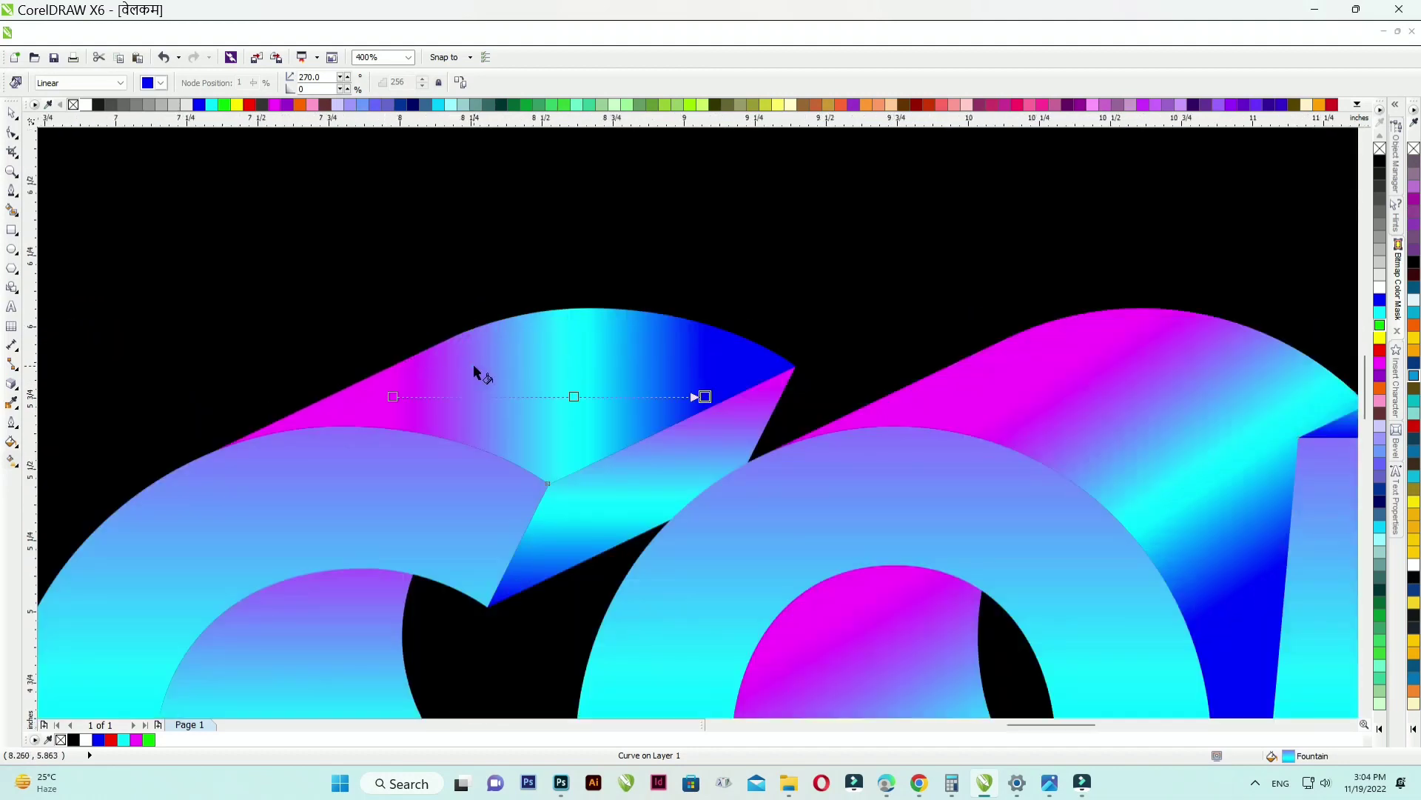
drag(490, 322, 489, 478)
drag(398, 397, 704, 397)
drag(634, 336, 457, 476)
drag(525, 325, 477, 518)
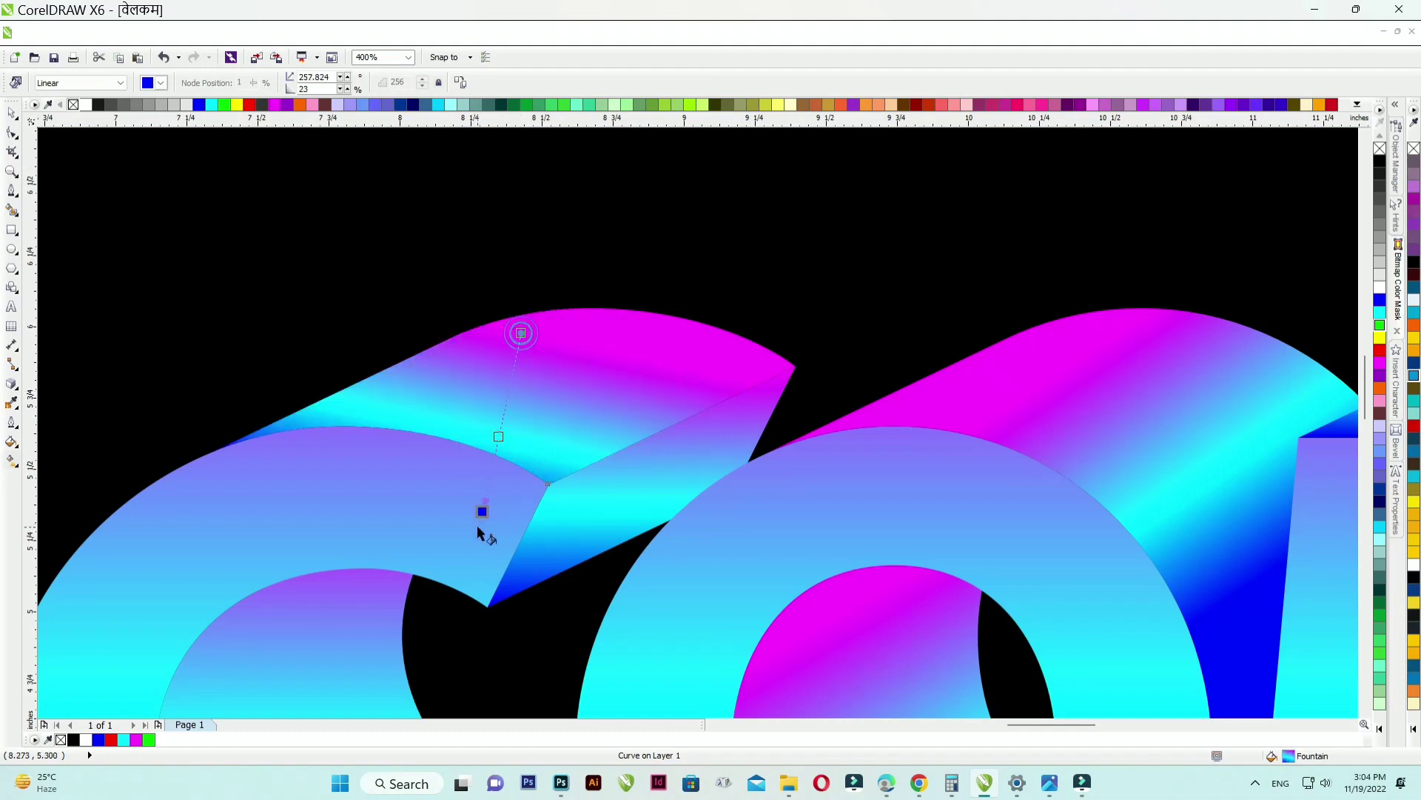
scroll(571, 385, down, 2)
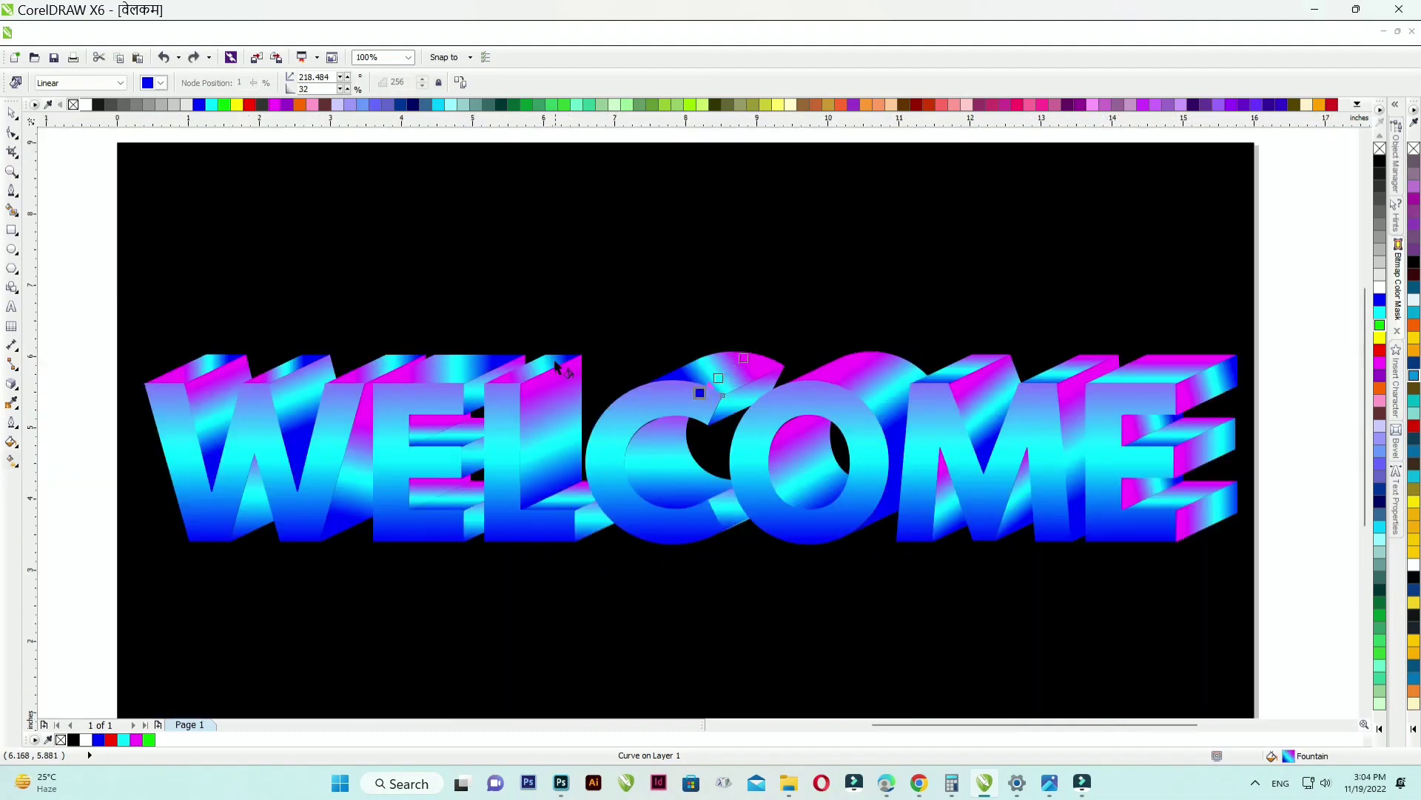
- Redraw the gradient on the L's top face at 270°, running from magenta at the back edge to blue at the front
scroll(566, 379, up, 1)
click(533, 371)
drag(530, 364, 530, 471)
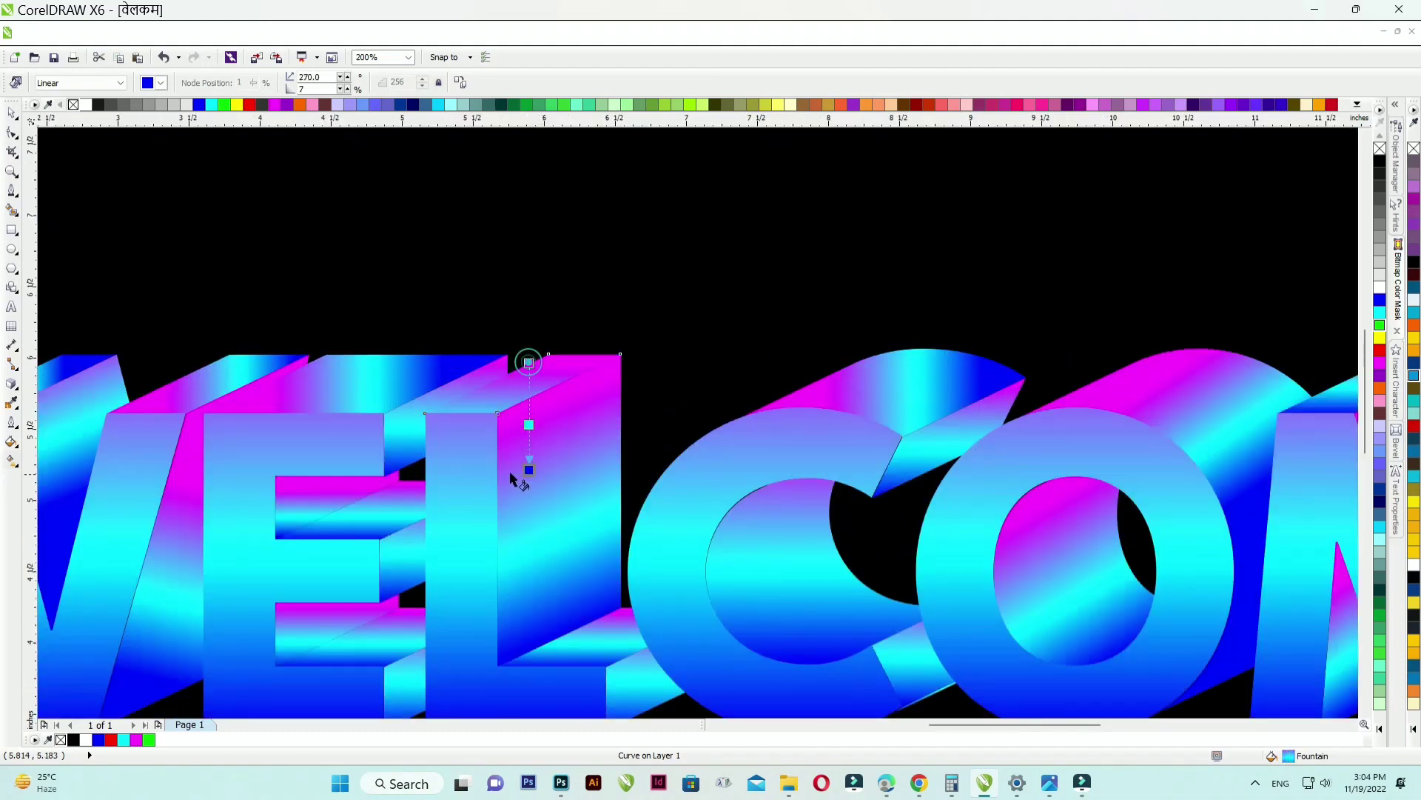
scroll(396, 388, up, 1)
mouse_move(691, 316)
mouse_down()
mouse_move(704, 415)
mouse_move(723, 434)
mouse_up()
key(ctrl+z)
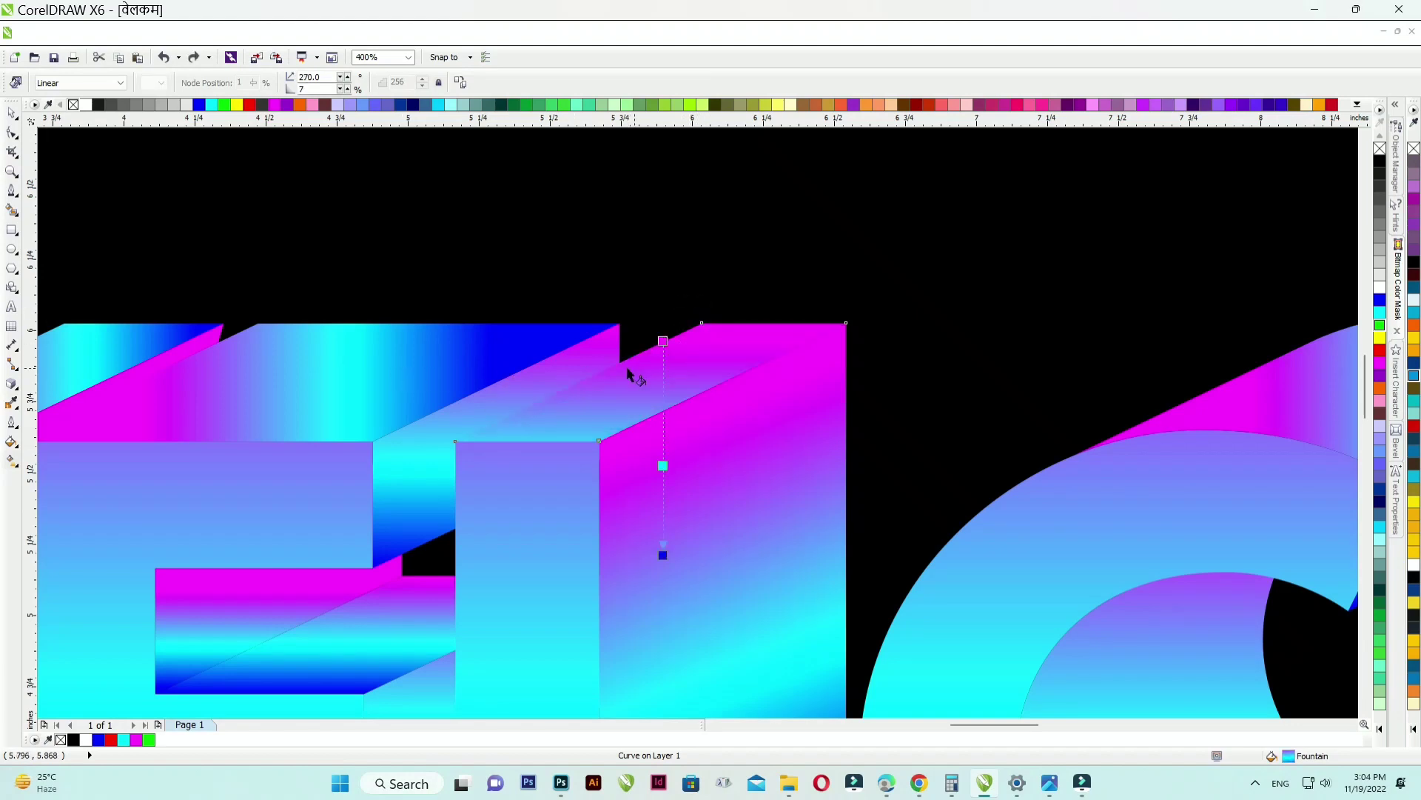
click(619, 370)
drag(610, 331, 615, 432)
- Apply 270° magenta-to-blue gradients to the top faces of the first E and the W's right stroke
scroll(812, 369, down, 1)
scroll(555, 367, up, 1)
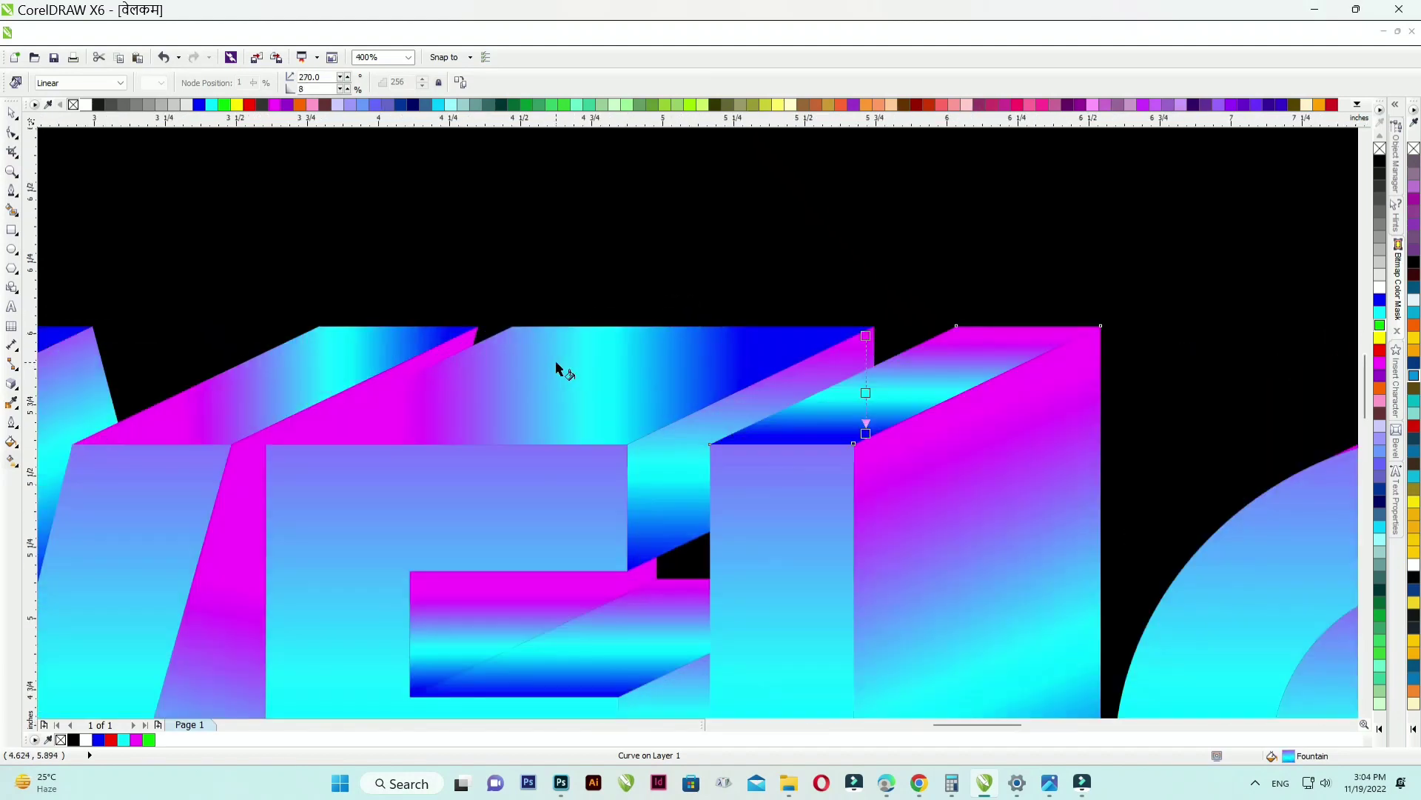
drag(533, 327, 540, 442)
scroll(819, 384, down, 1)
scroll(463, 359, up, 1)
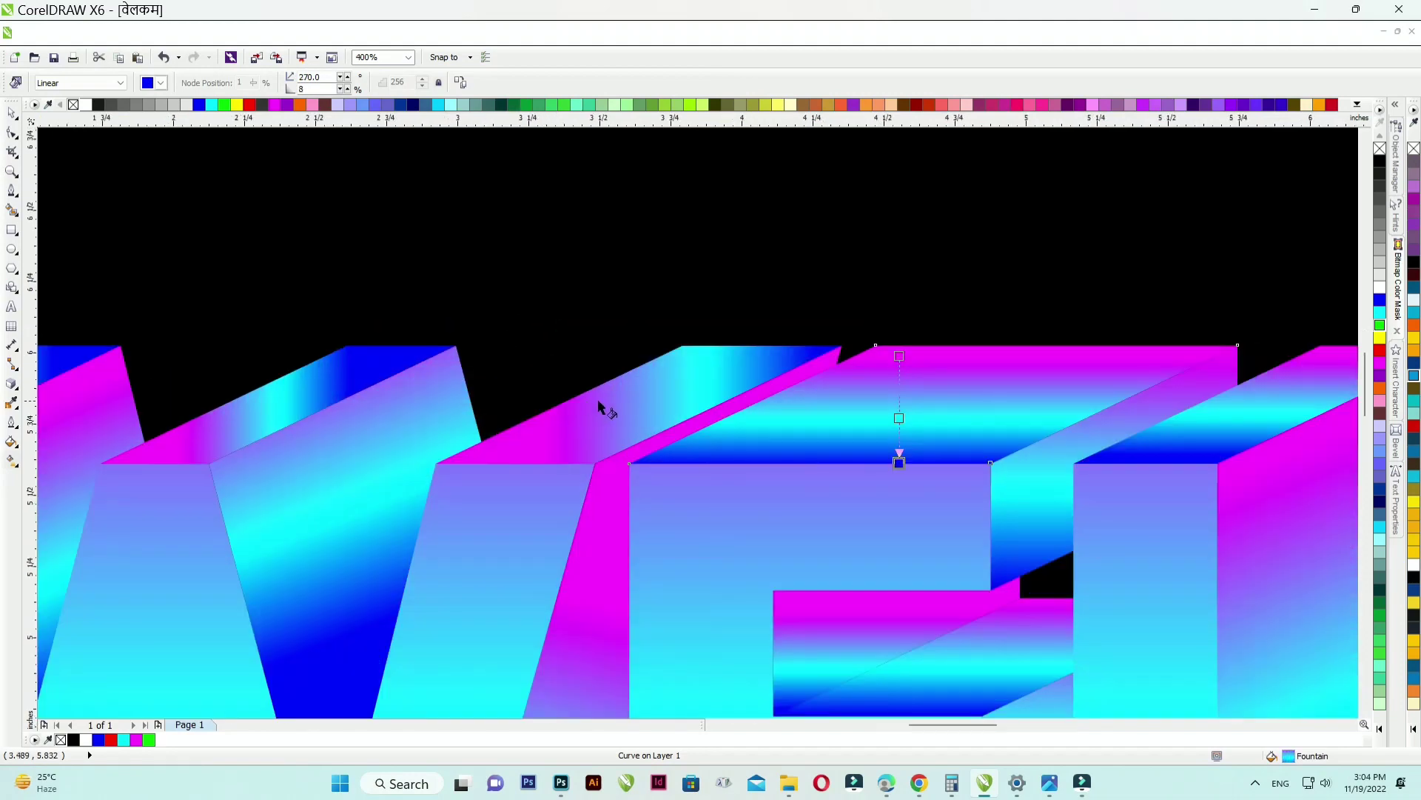
drag(662, 366, 662, 476)
scroll(729, 465, down, 1)
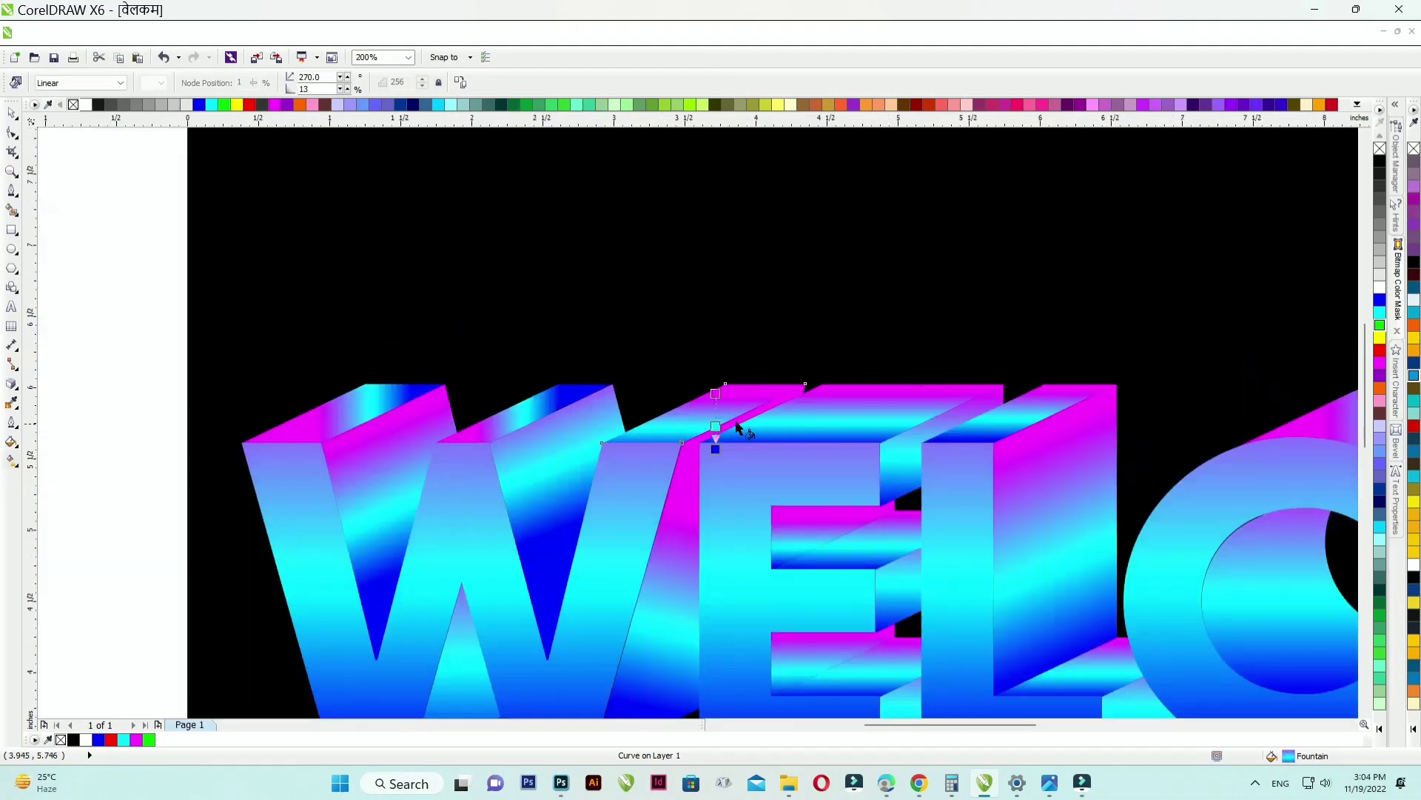
scroll(737, 382, up, 1)
drag(725, 356, 723, 444)
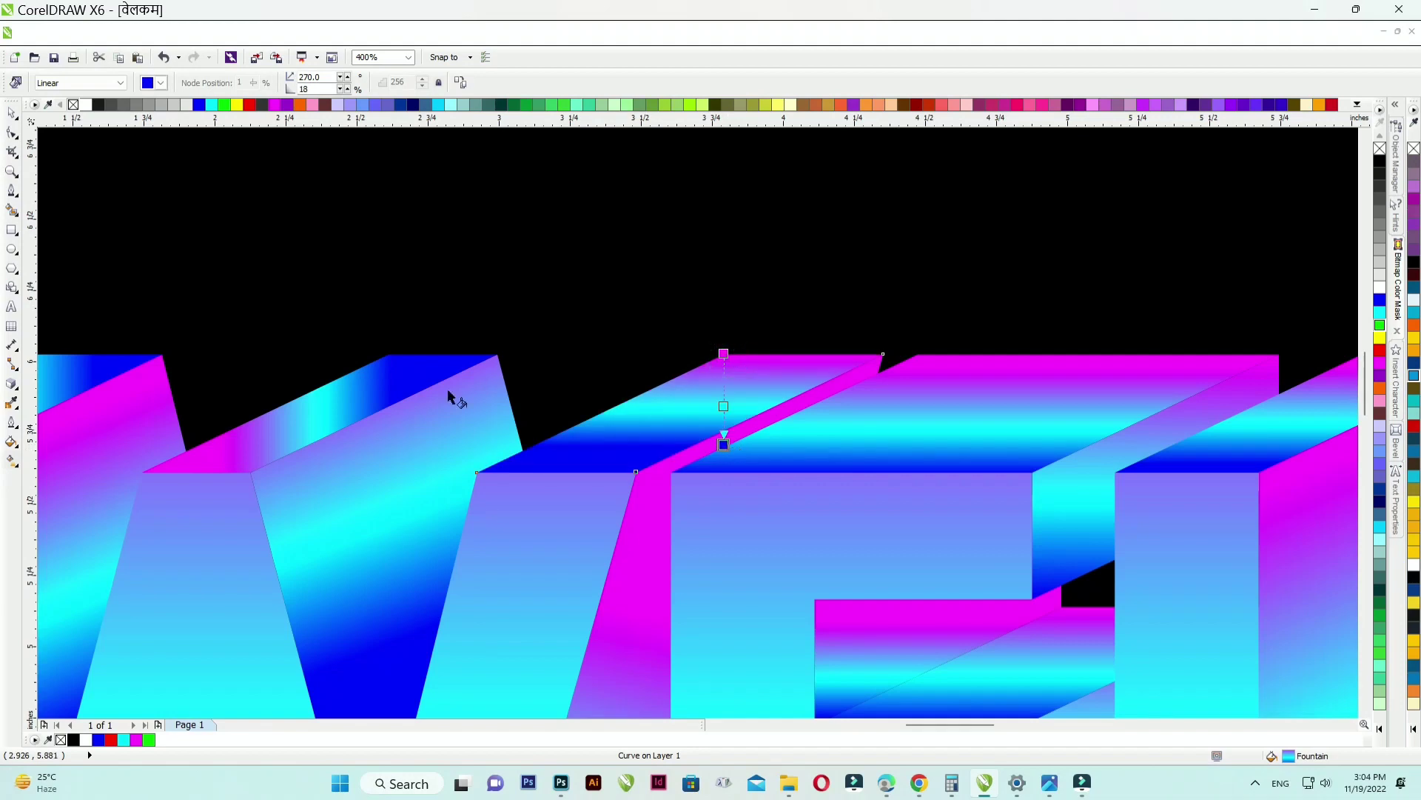
- Apply 270° magenta-to-blue gradients to the top faces of the W's middle peak and left stroke
click(368, 384)
drag(358, 368, 367, 466)
scroll(753, 360, down, 1)
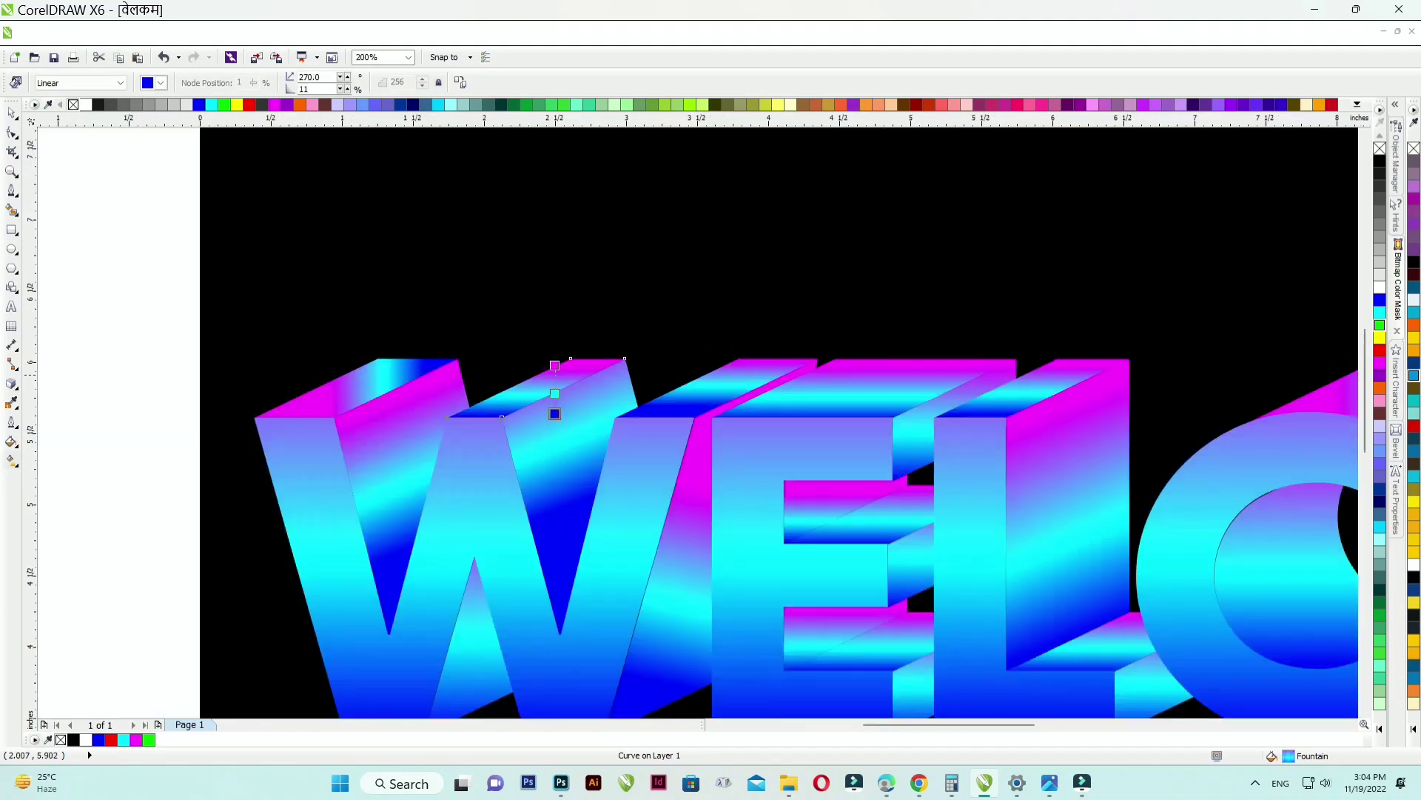
scroll(434, 363, up, 1)
click(391, 366)
drag(314, 368, 287, 473)
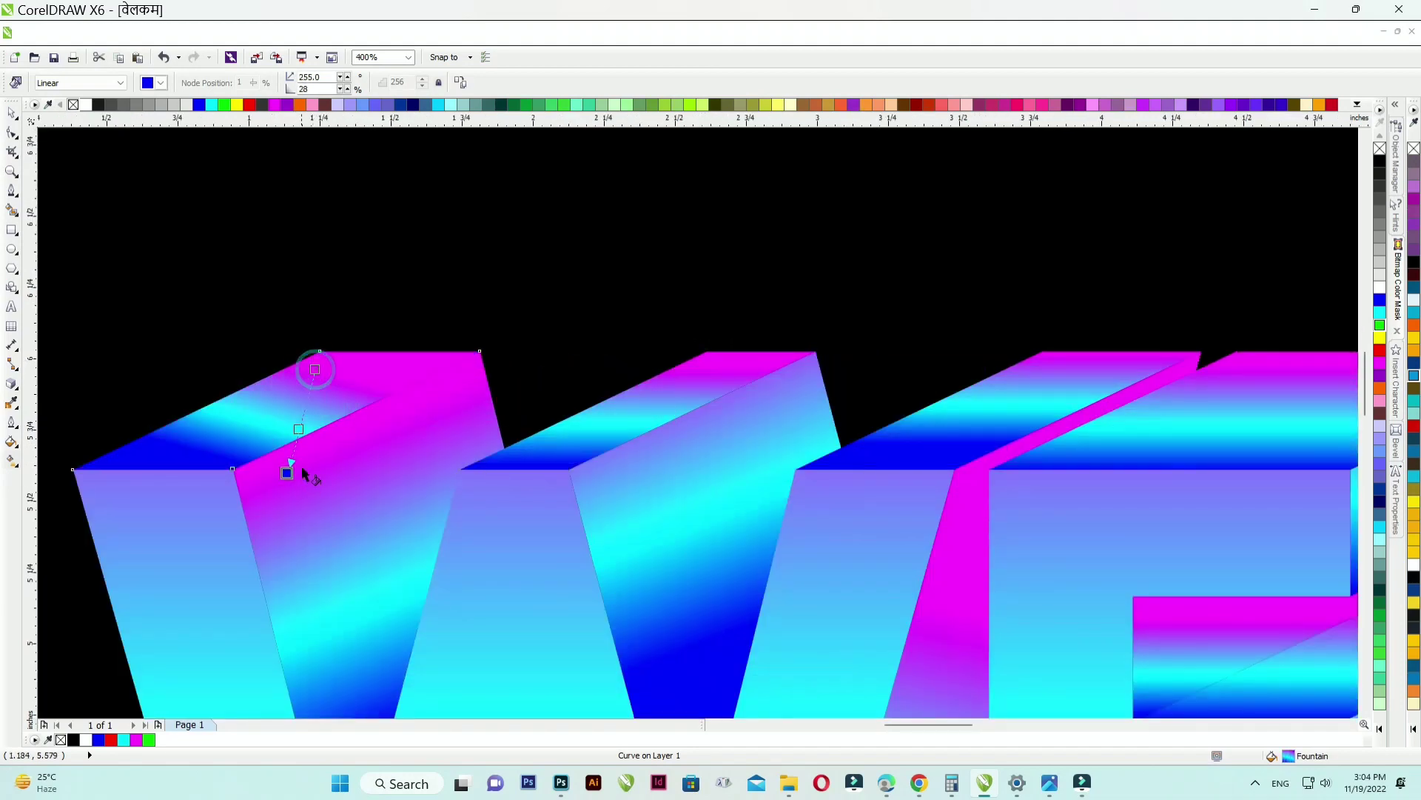
drag(278, 380, 276, 473)
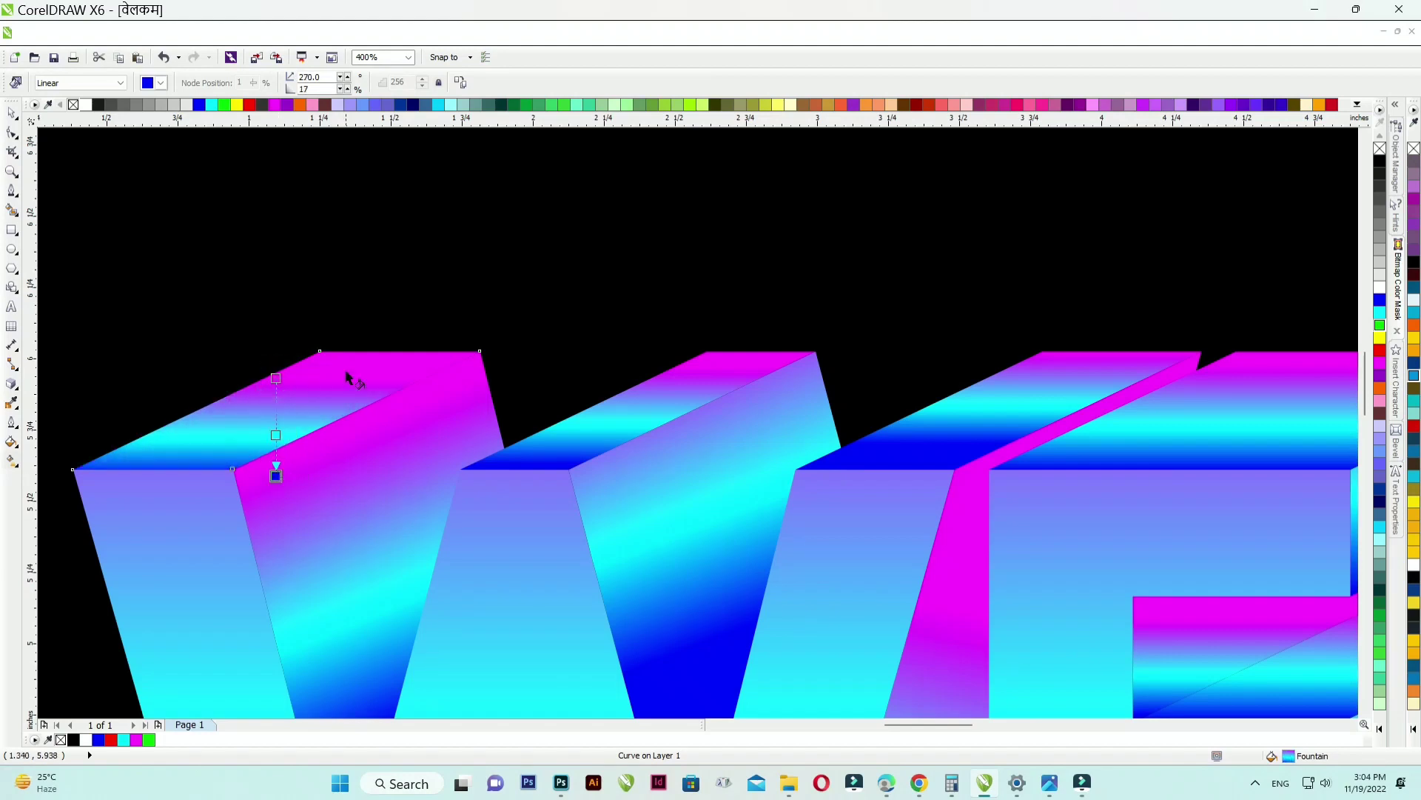
drag(323, 350, 323, 453)
scroll(507, 359, down, 2)
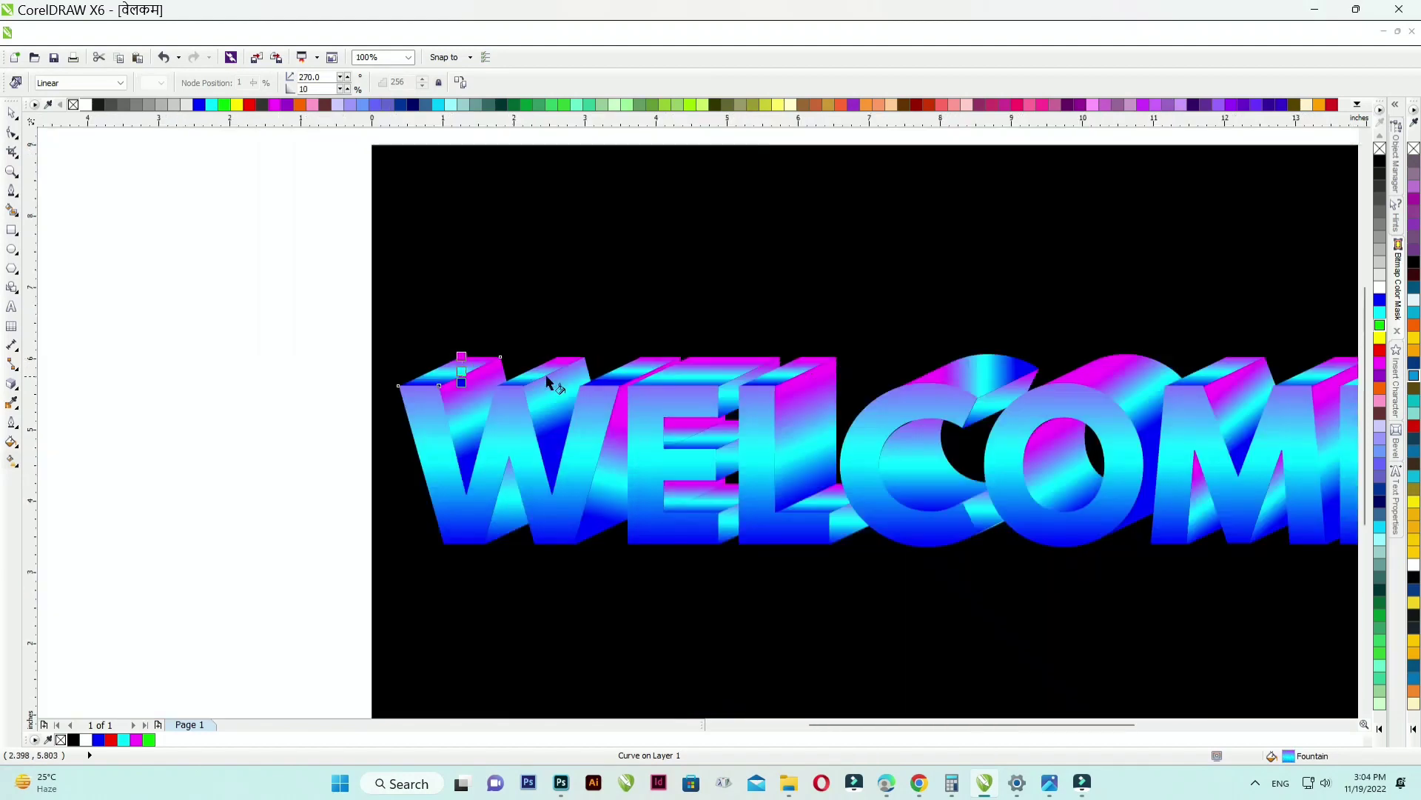
- Angle the magenta-to-blue gradients at about 256° in the W's lower triangular gap and about 291° in its right V opening
scroll(474, 488, up, 3)
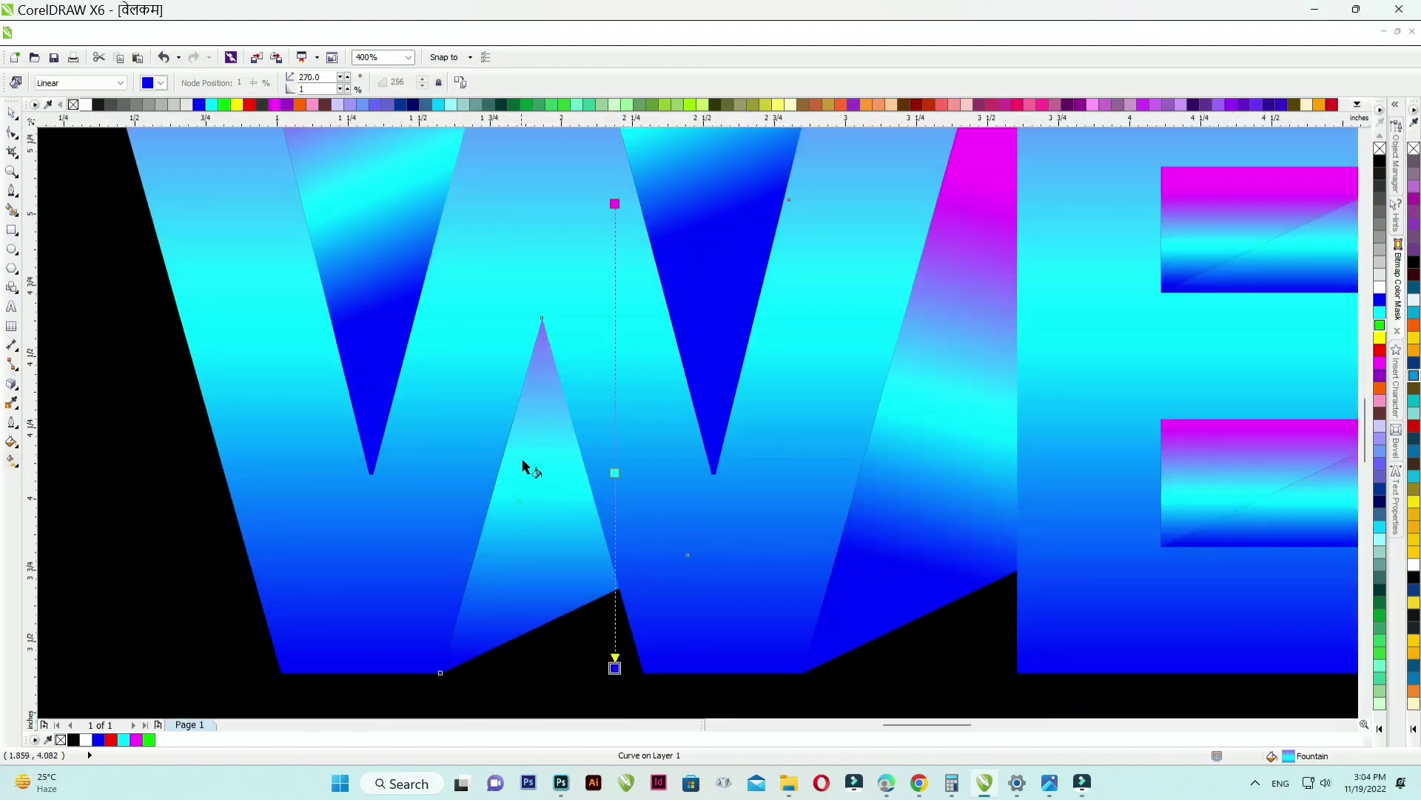
drag(527, 428, 482, 601)
scroll(477, 526, down, 2)
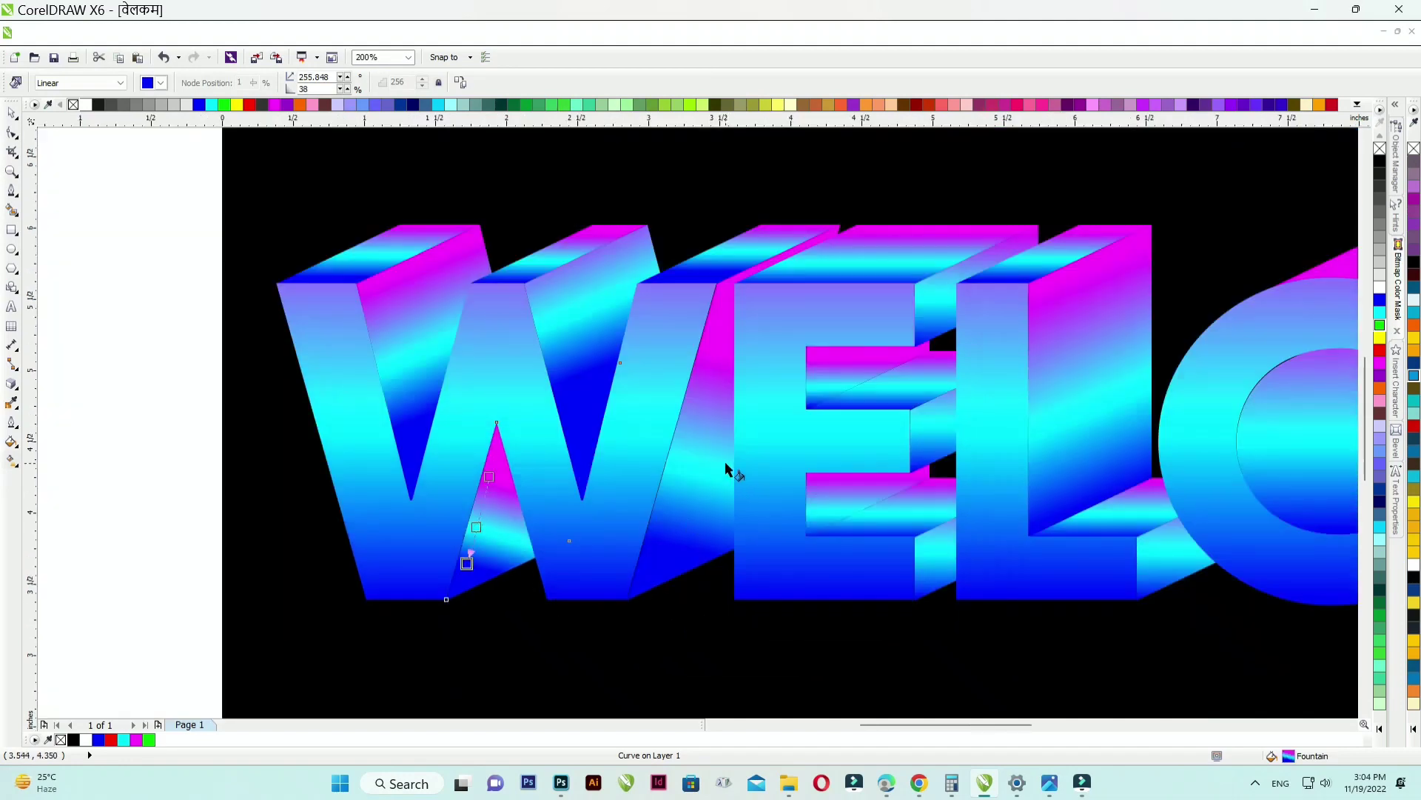
click(424, 358)
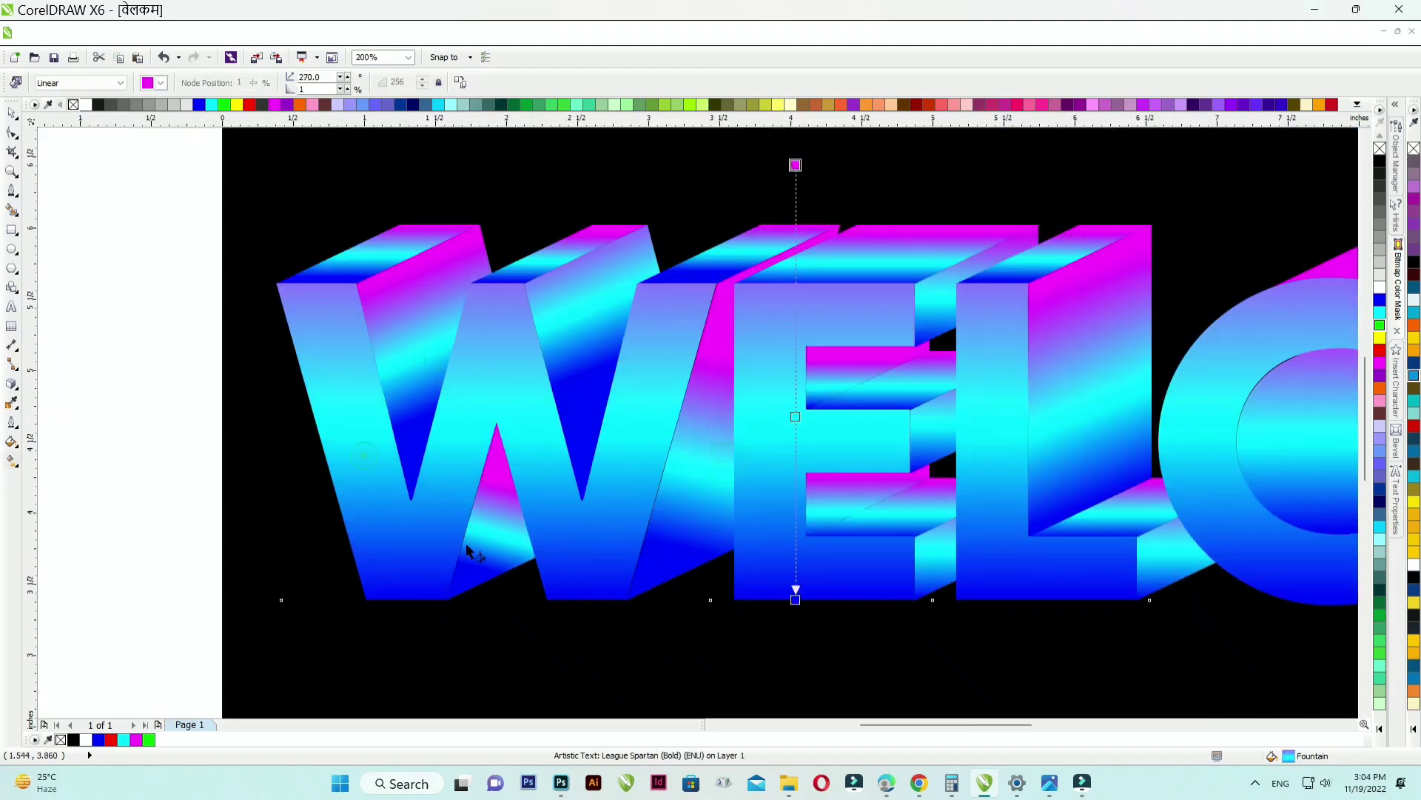
drag(555, 293, 622, 469)
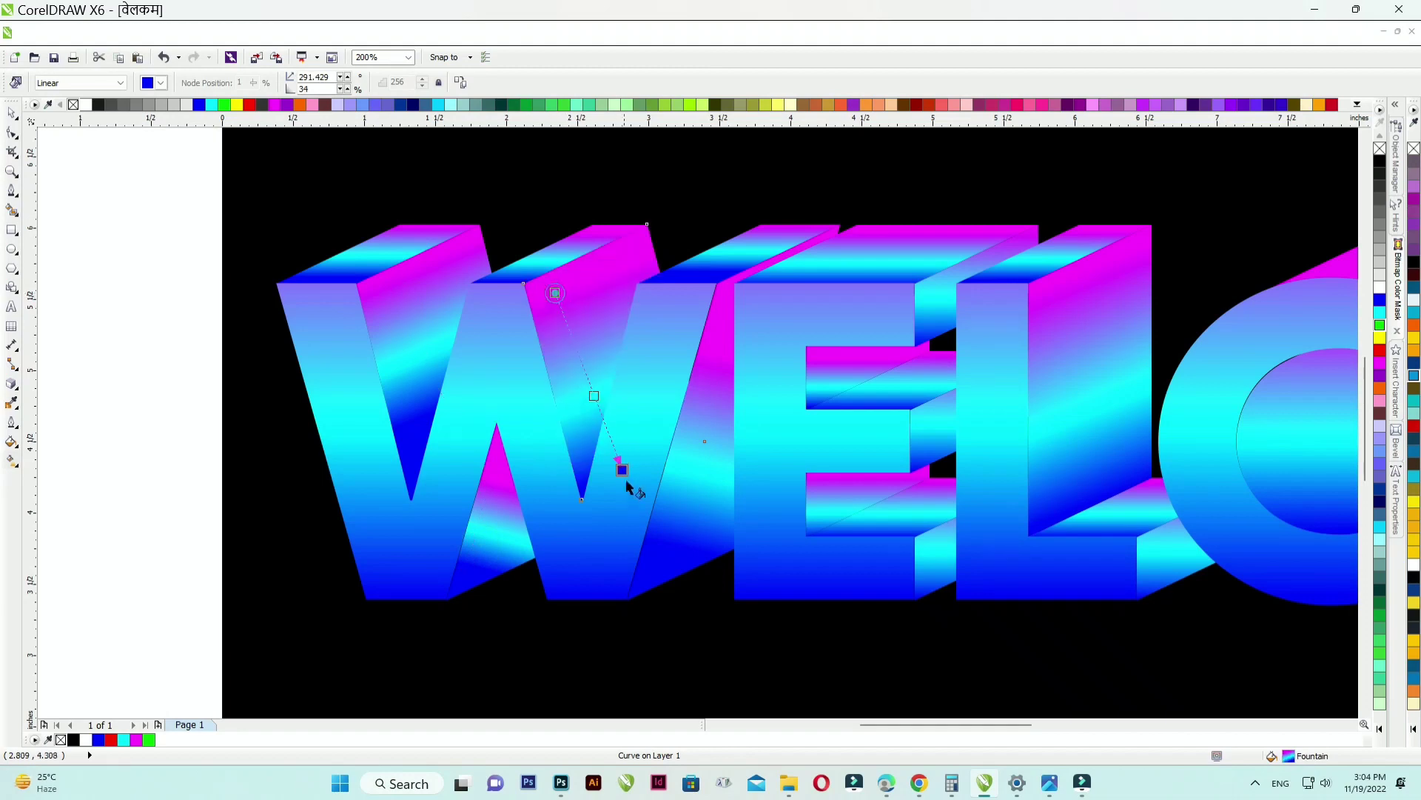
- Copy and paste the front WELCOME text, and move the copy above the 3D lettering
click(11, 112)
click(118, 299)
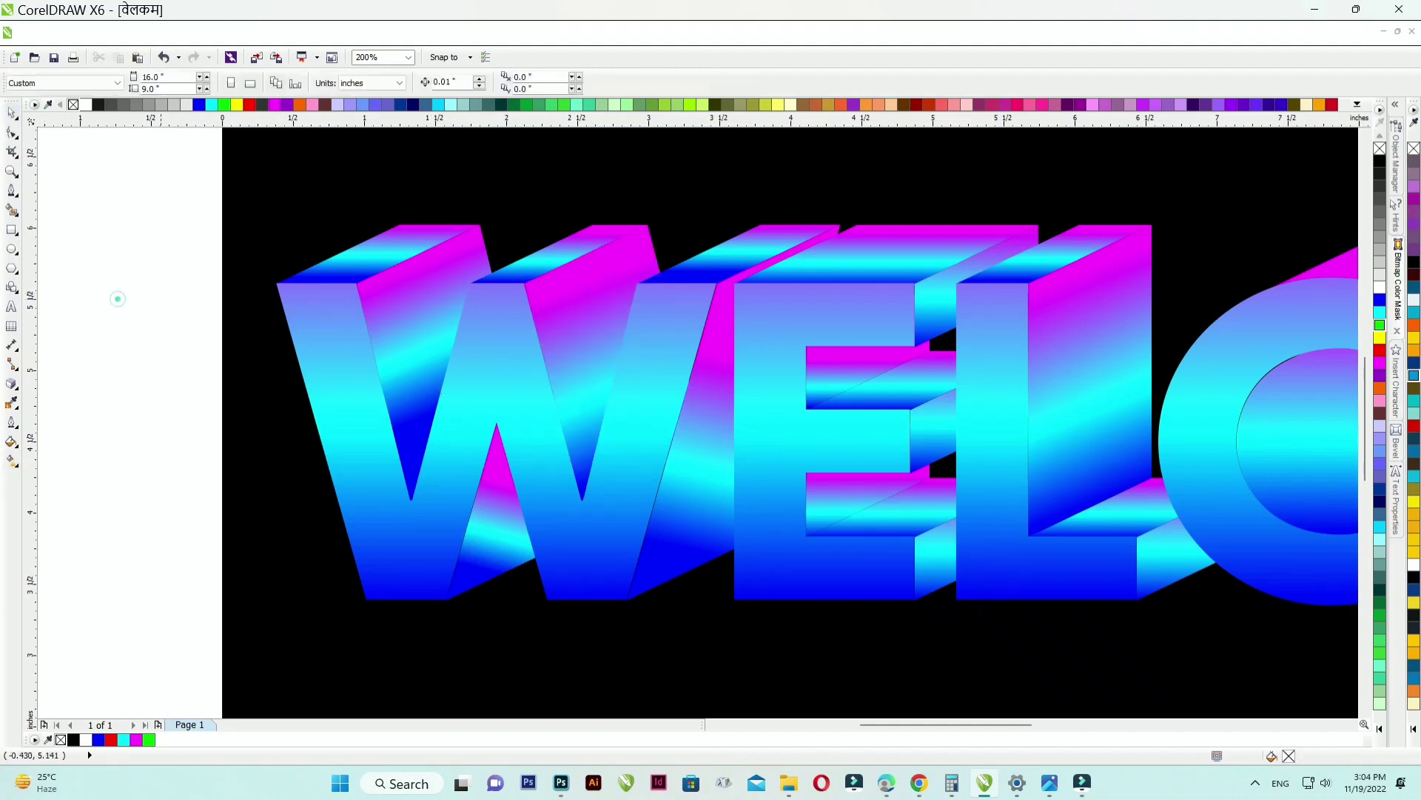
key(F4)
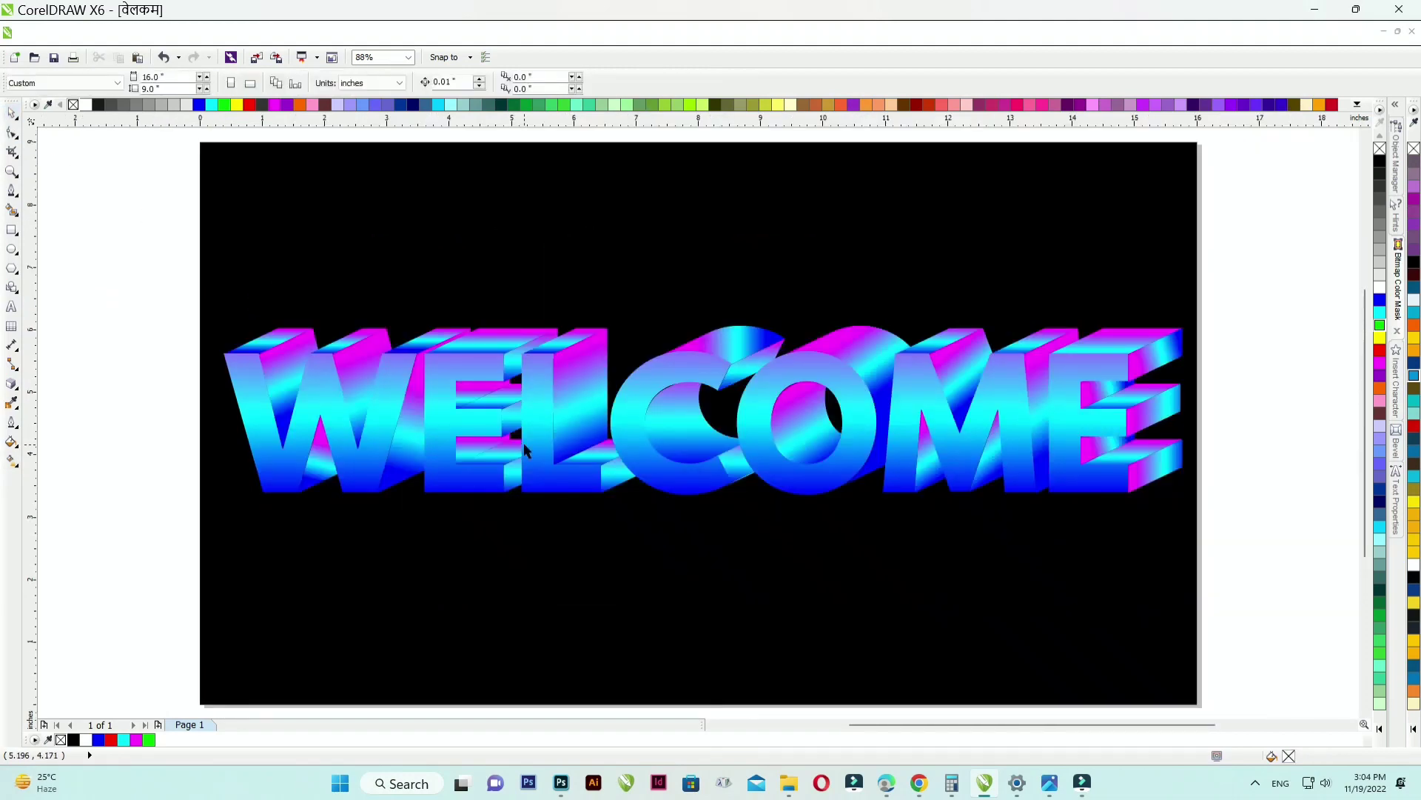
click(394, 391)
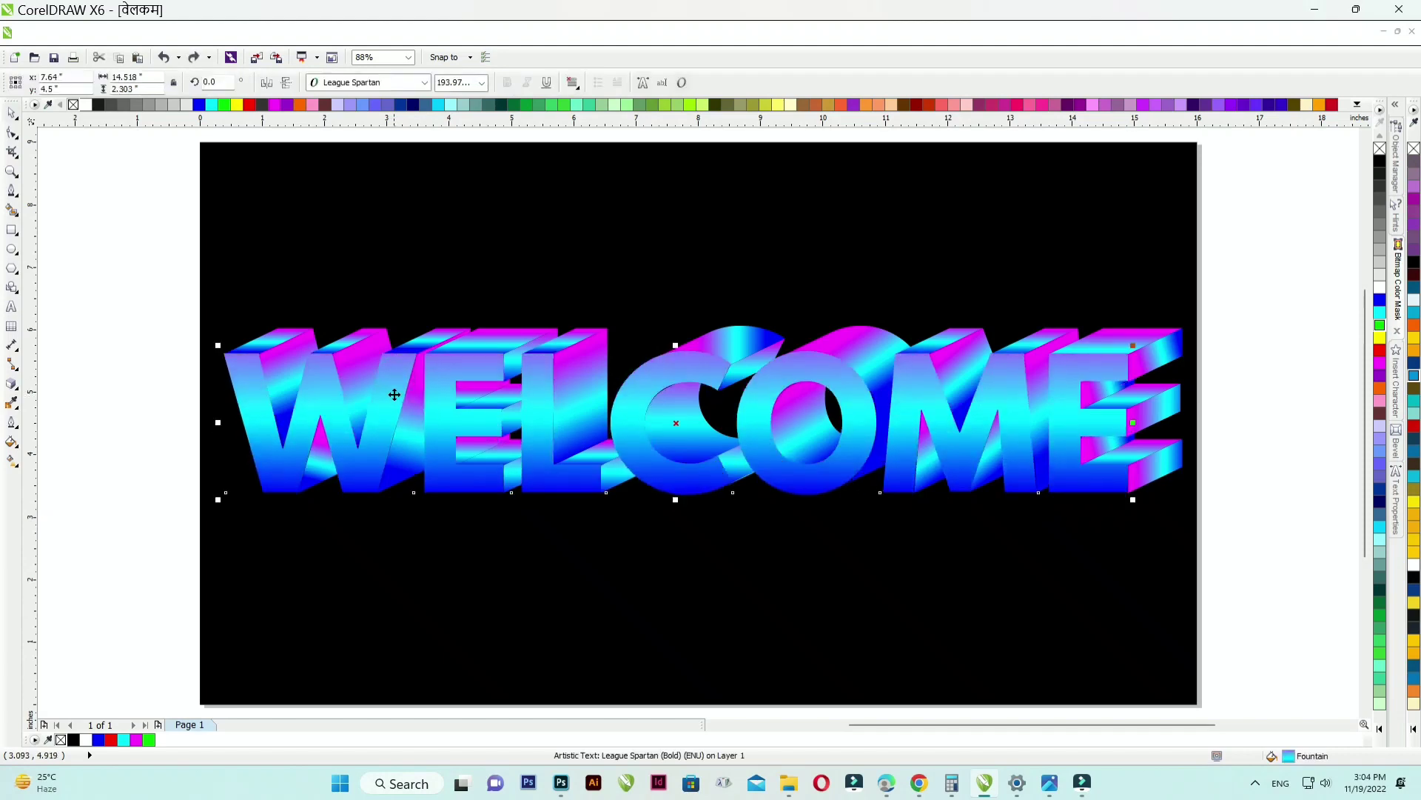
right_click(392, 382)
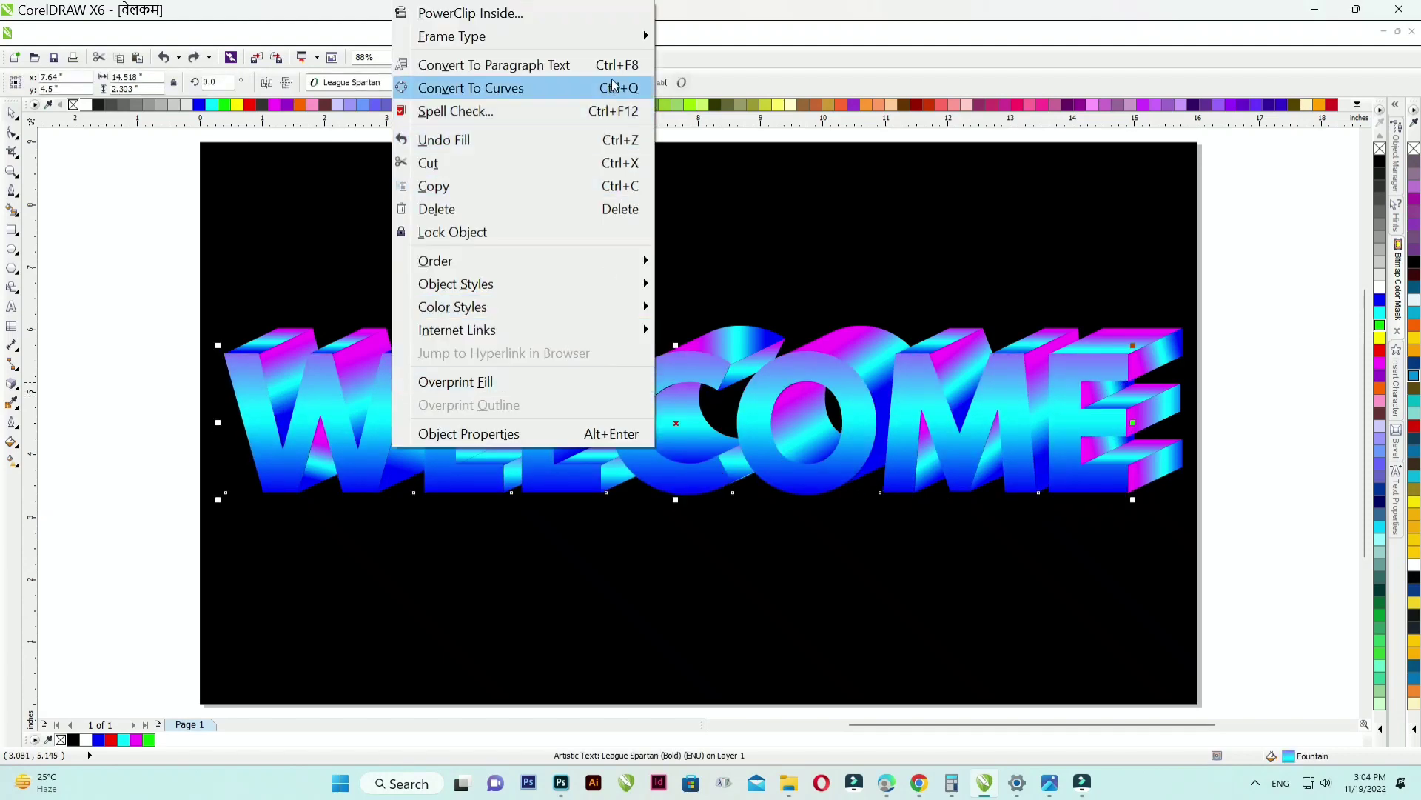
click(627, 184)
click(121, 216)
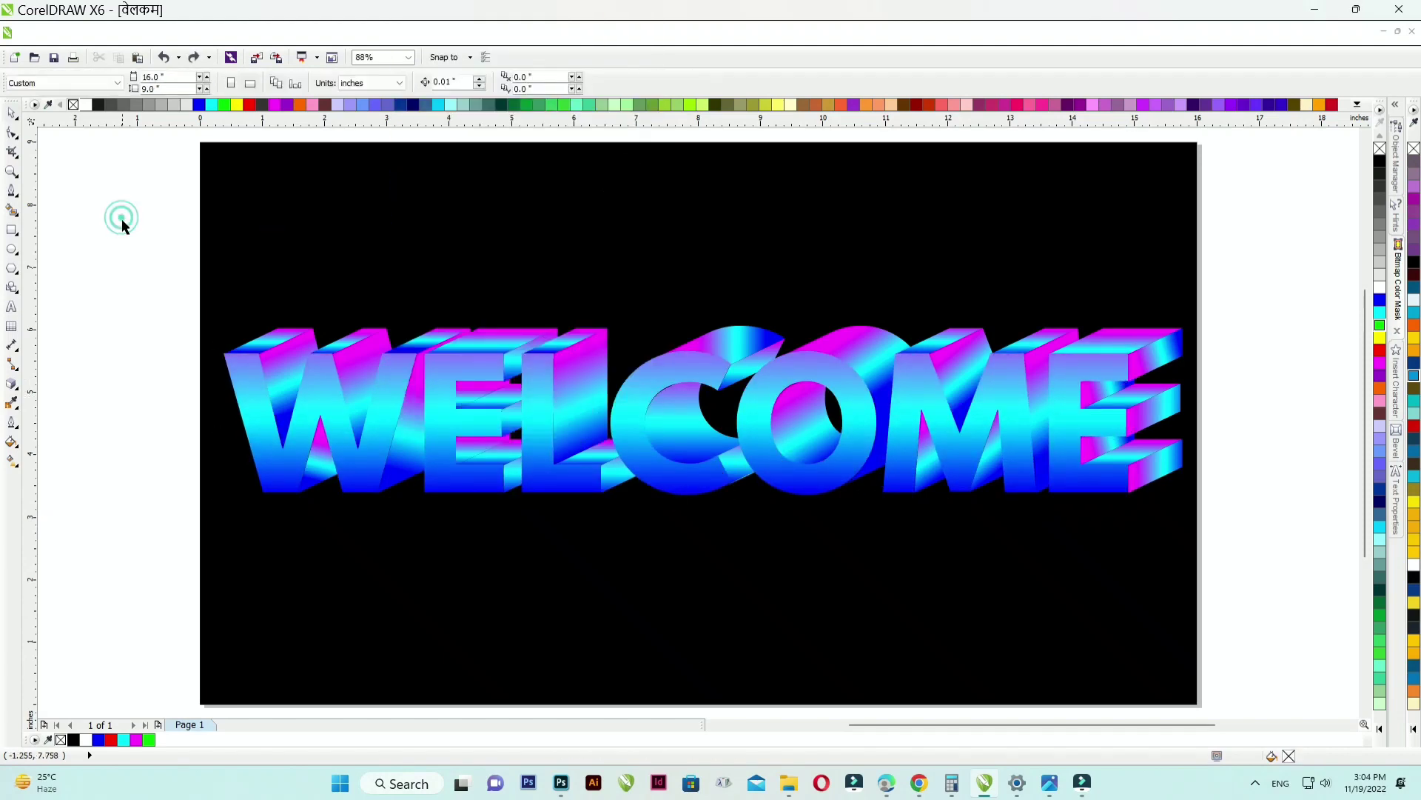
right_click(122, 219)
click(165, 359)
drag(441, 385, 452, 188)
- Convert the upper WELCOME text to curves and deselect it
right_click(452, 188)
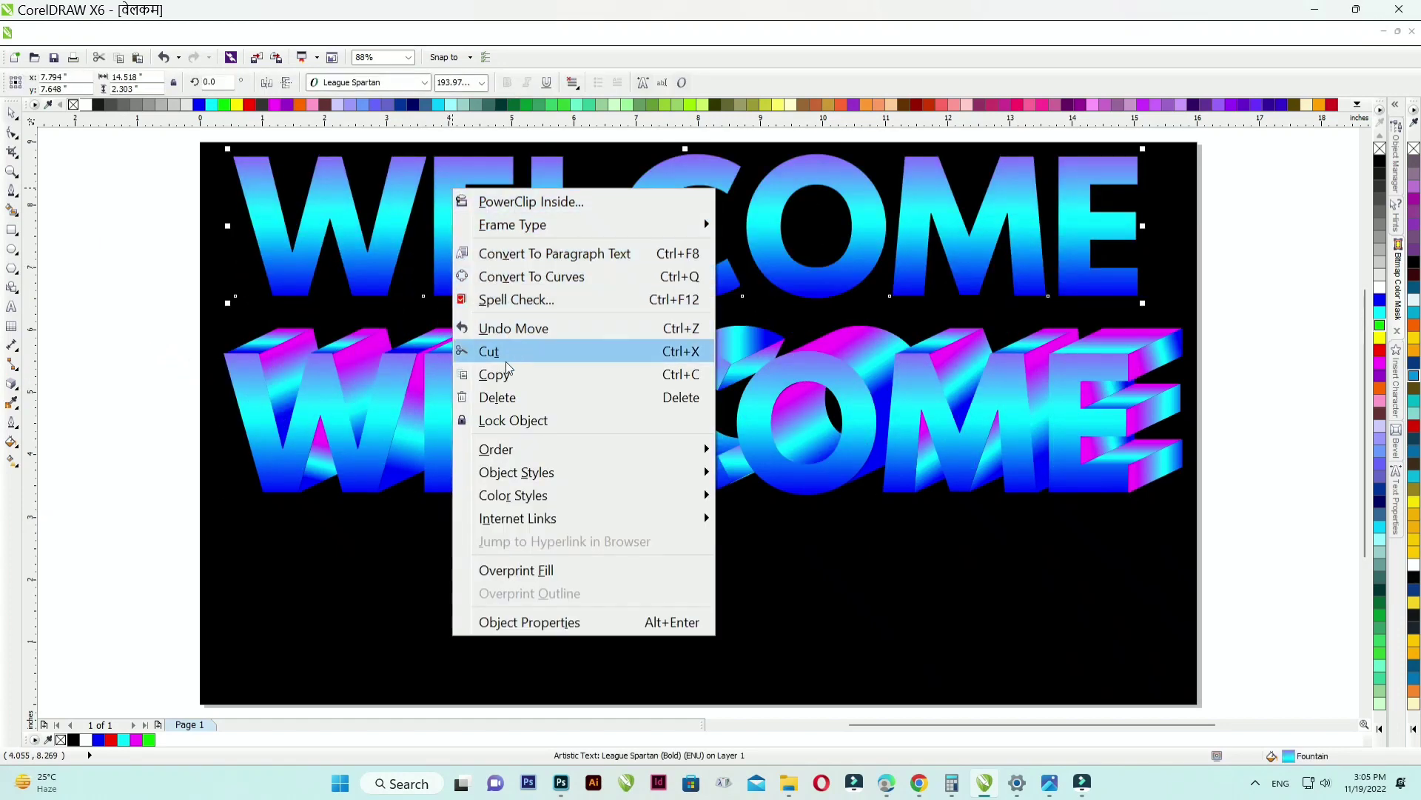
click(511, 275)
click(167, 227)
- Duplicate the upper WELCOME curves with a small offset of about 0.04 inches to the right and downward
scroll(167, 226, up, 3)
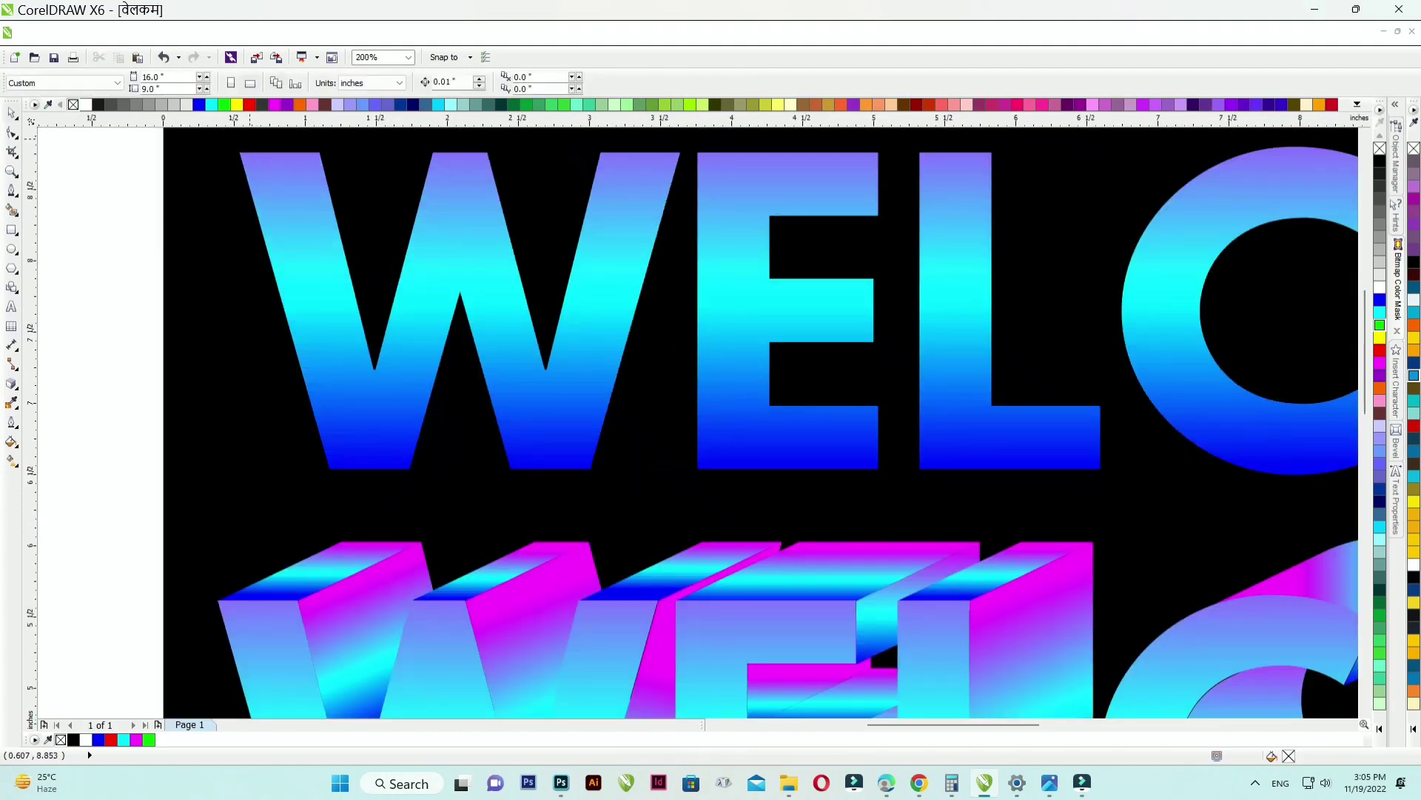
scroll(250, 140, up, 5)
click(256, 227)
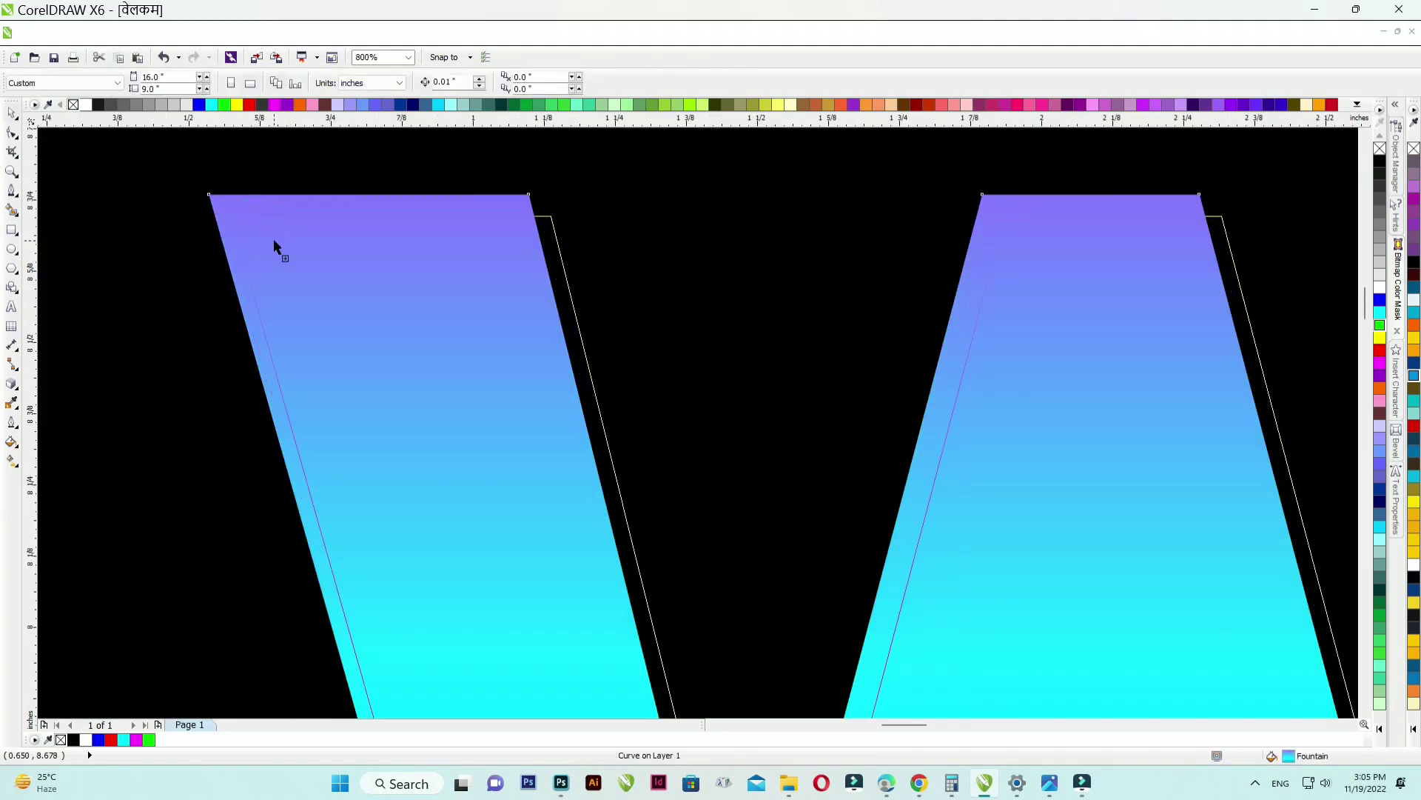
drag(274, 244, 273, 244)
- Subtract the offset copy from the original WELCOME curves to leave thin upper-left edge strips, and fill the strips white
shift+click(212, 200)
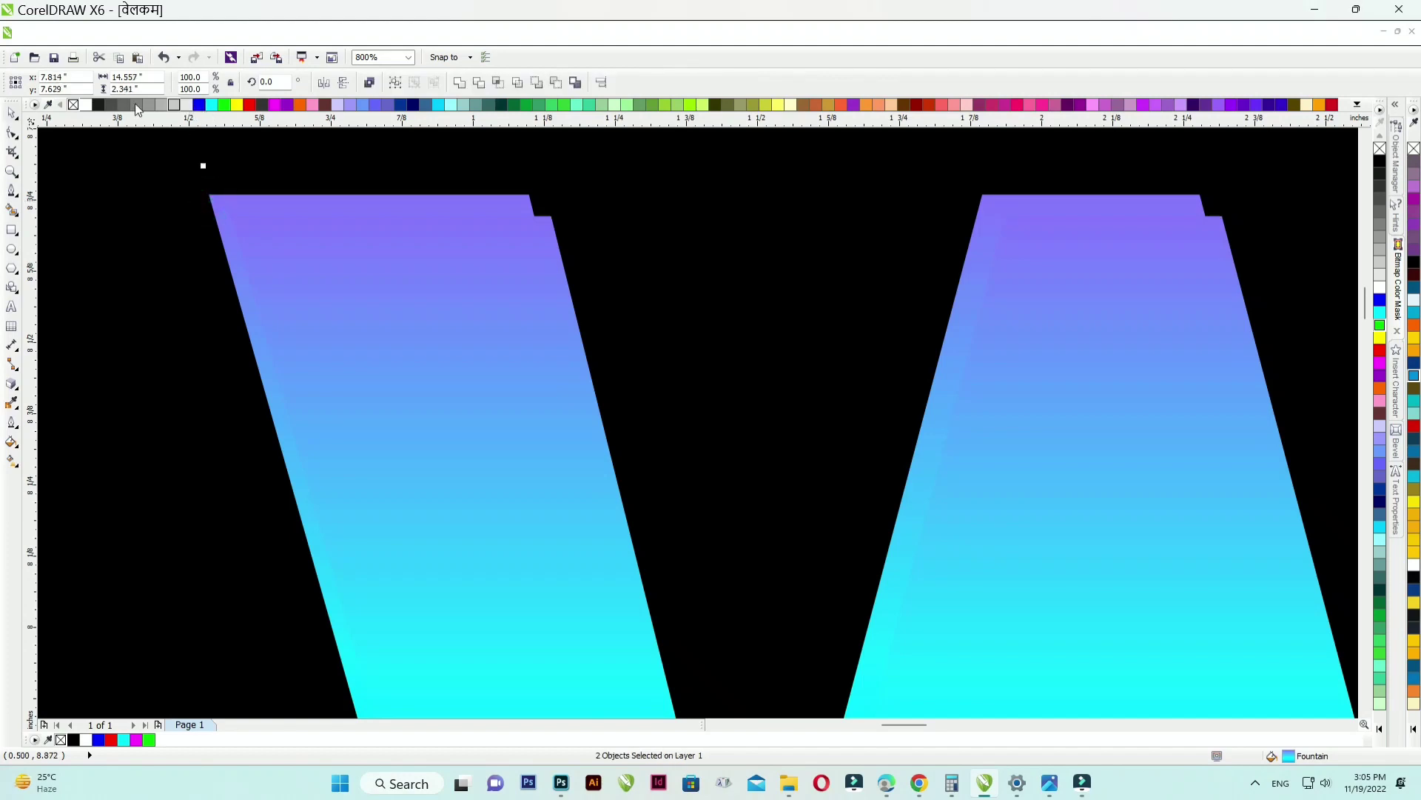
click(525, 261)
scroll(525, 260, down, 5)
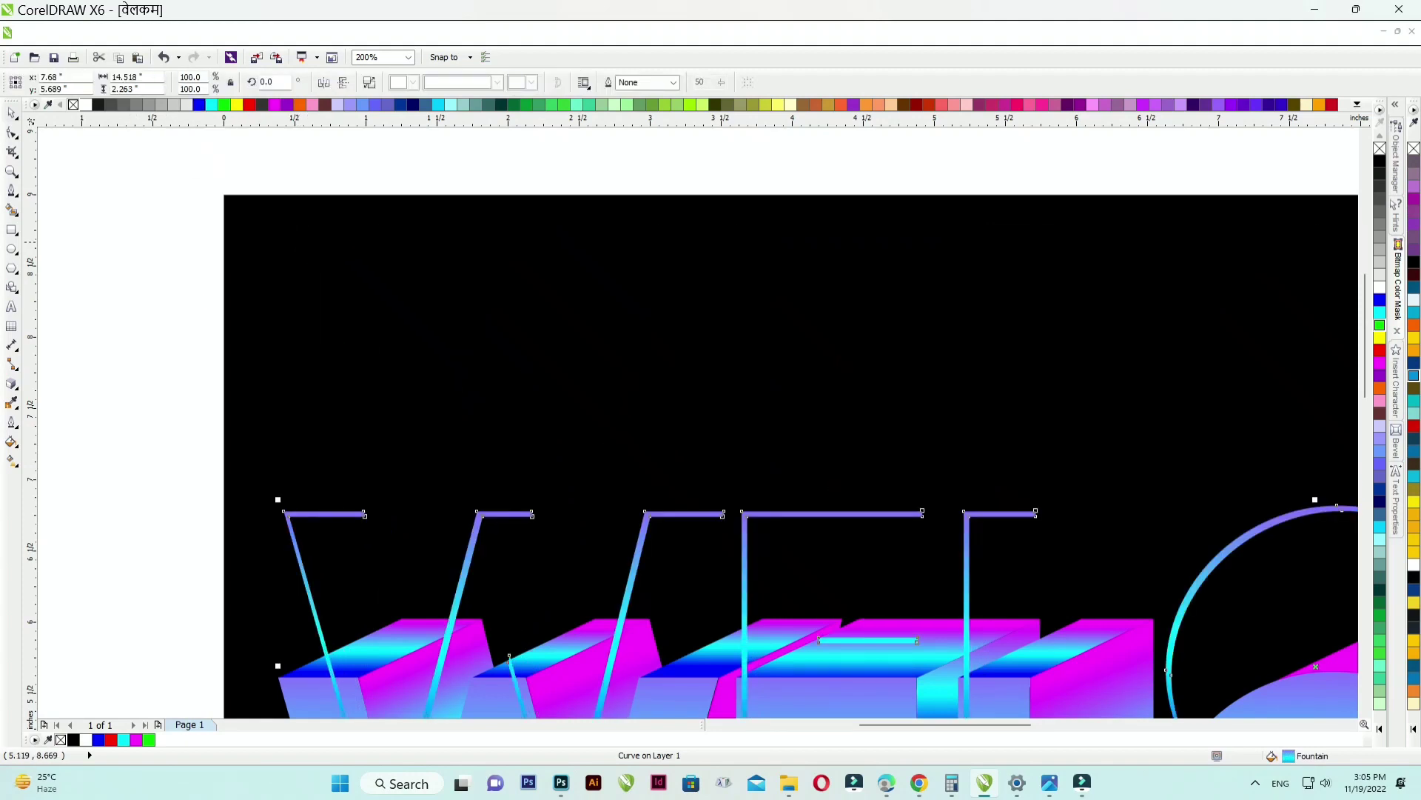
right_click(1380, 290)
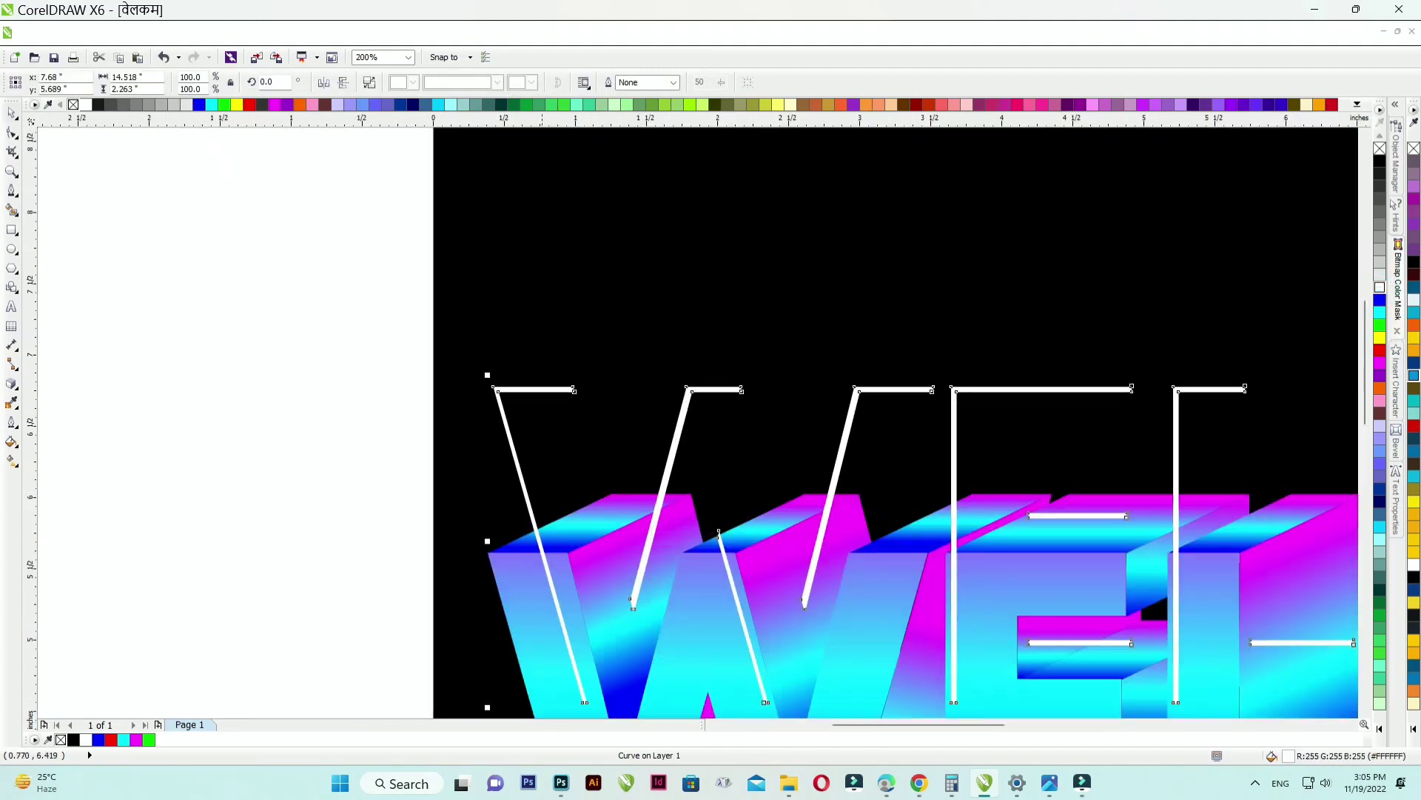
- Move the white edge strips onto the 3D lettering, align them to the top and left of the front WELCOME text, and deselect
scroll(501, 391, up, 5)
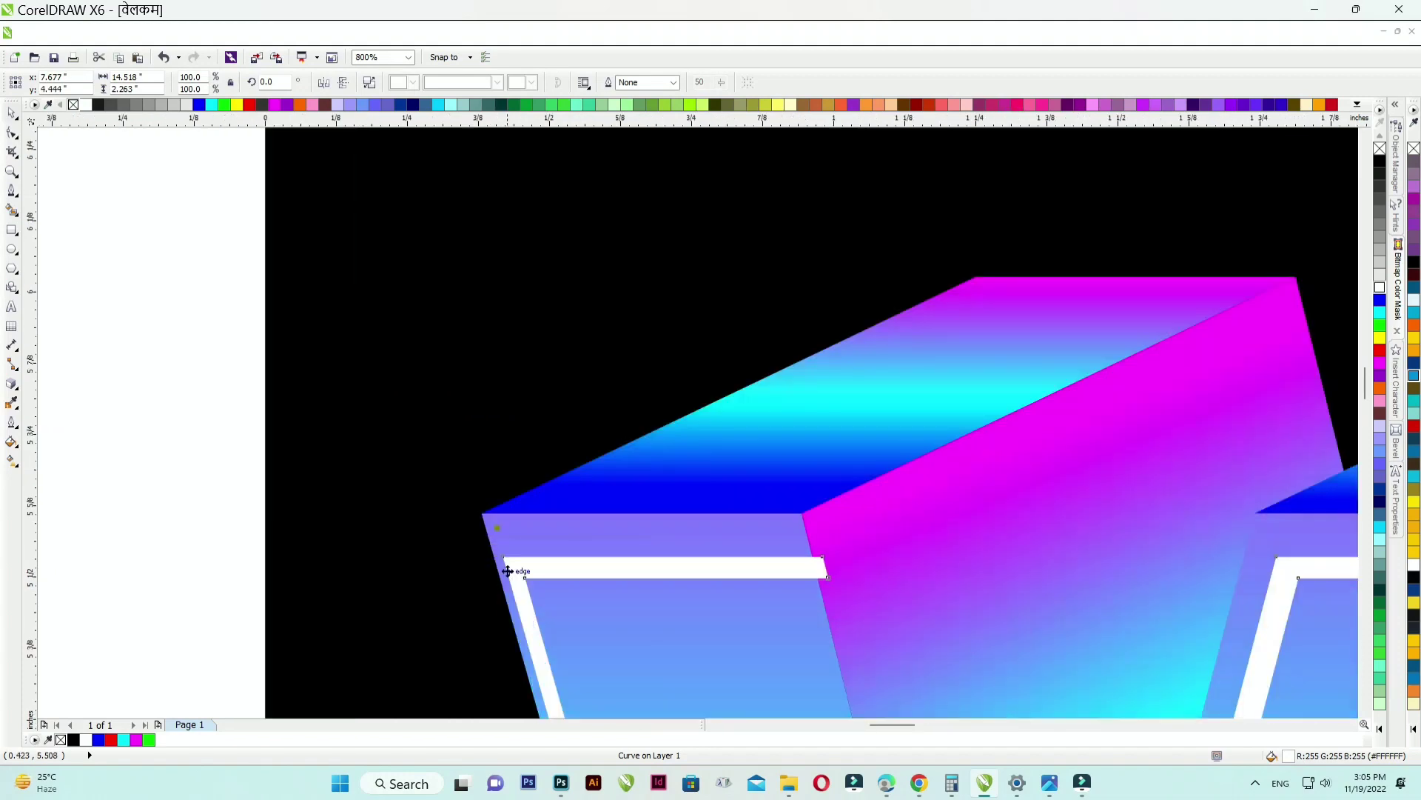
scroll(517, 568, up, 1)
drag(516, 567, 437, 381)
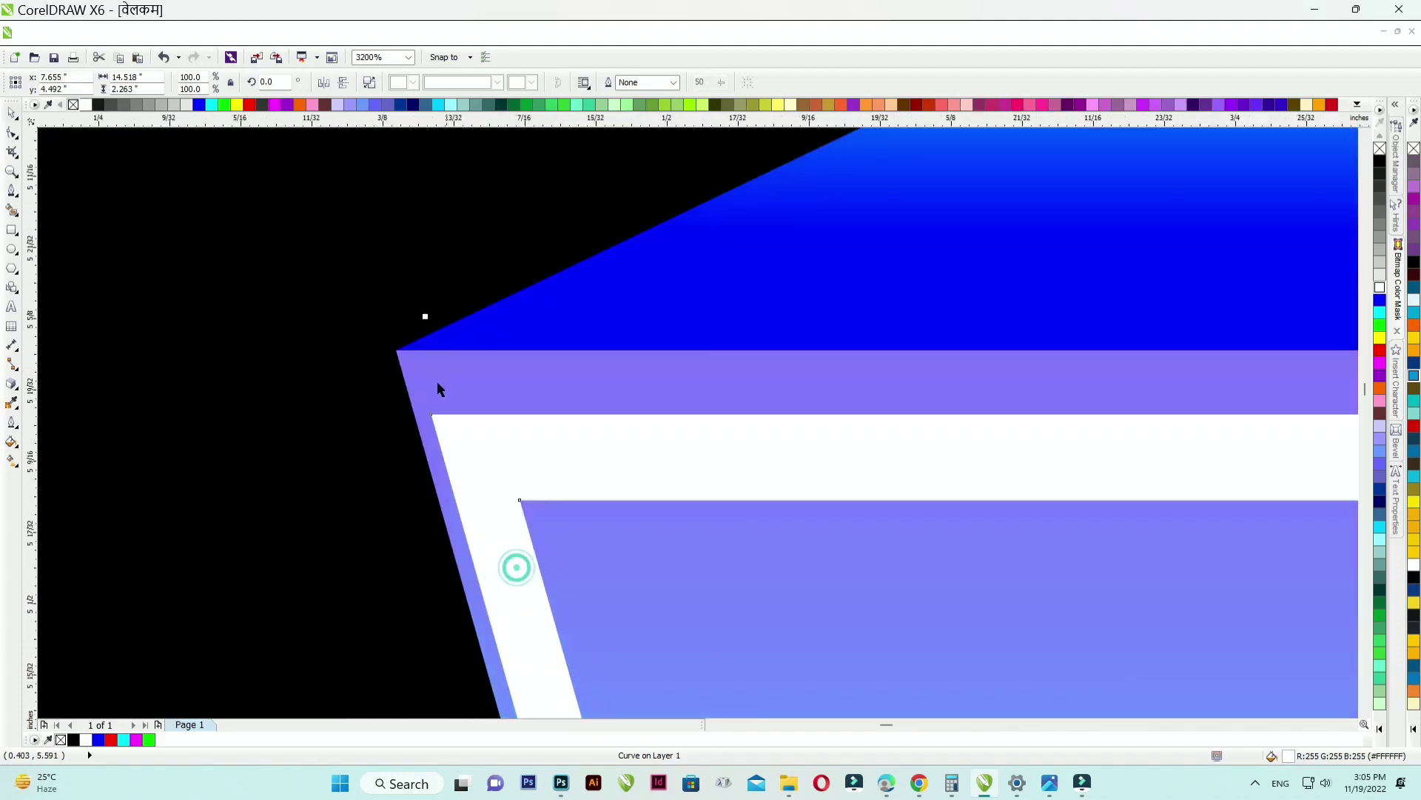
shift+click(405, 358)
key(t)
key(l)
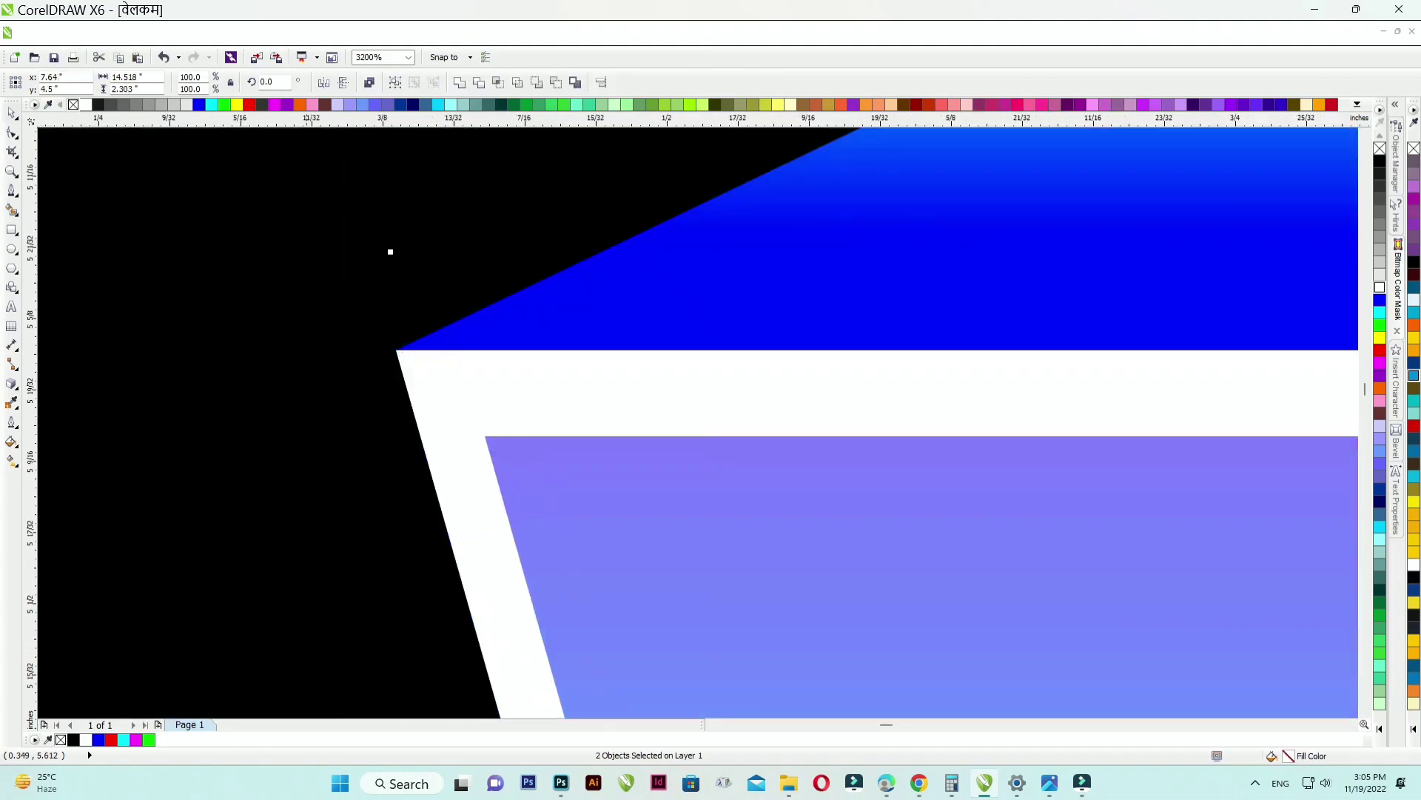
scroll(275, 288, down, 1)
scroll(301, 277, down, 4)
click(101, 330)
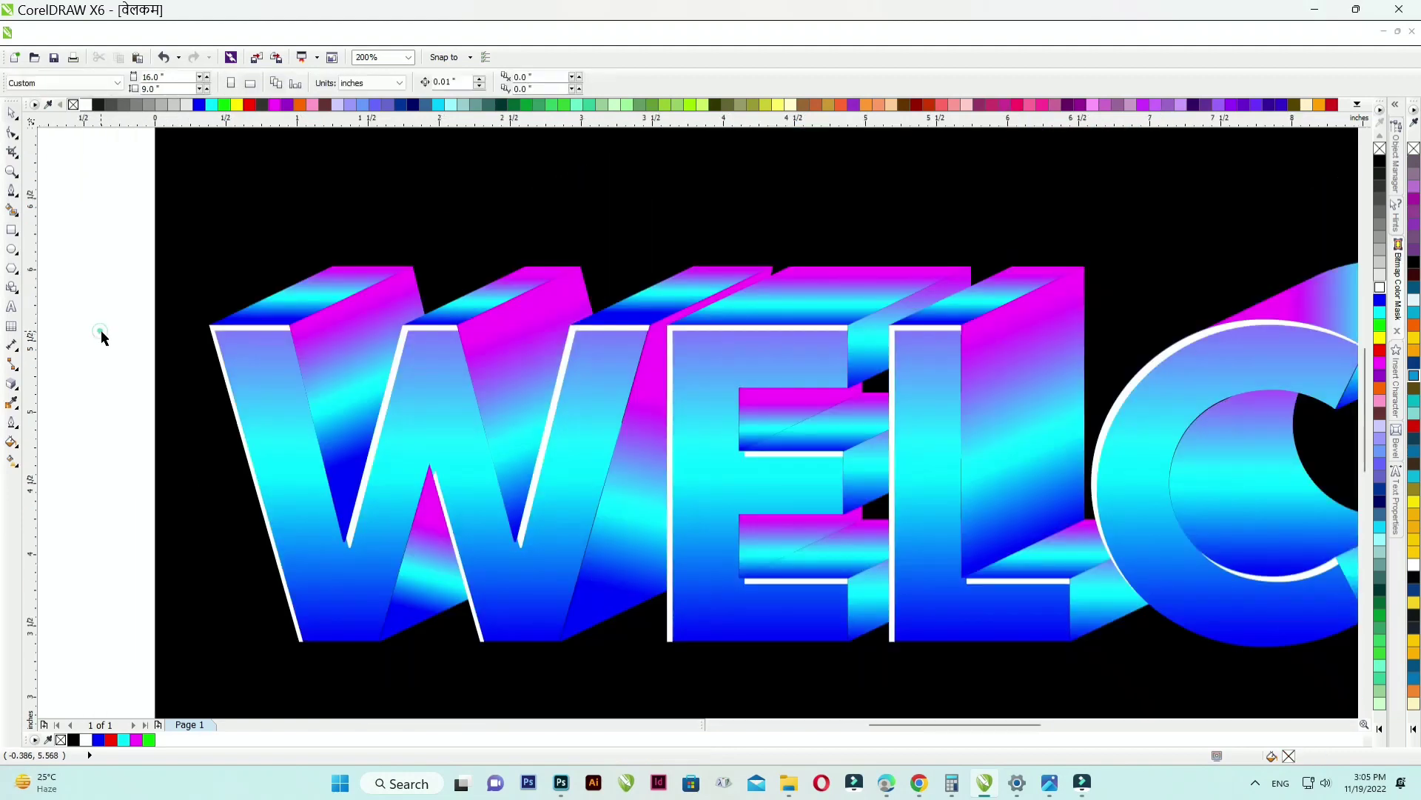
key(shift+F4)
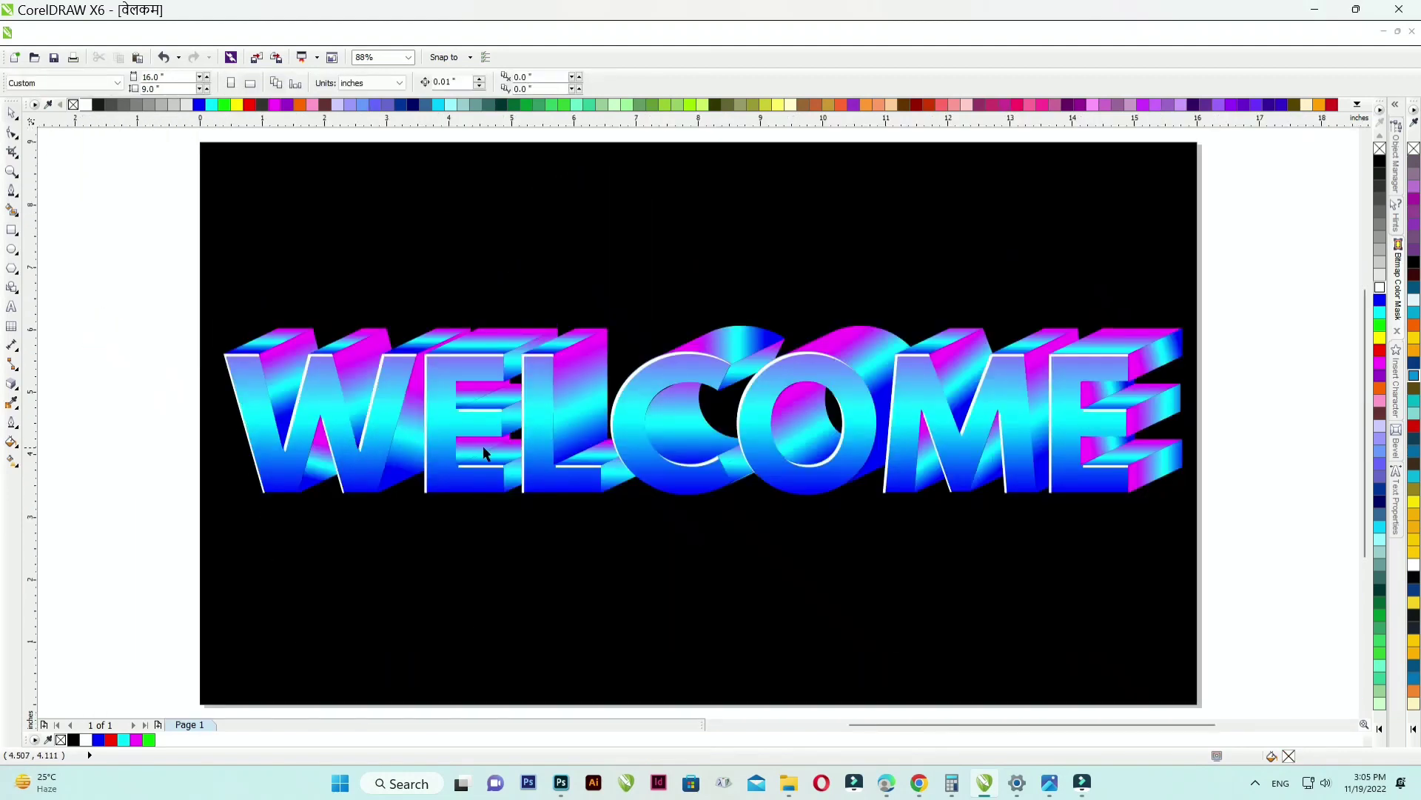